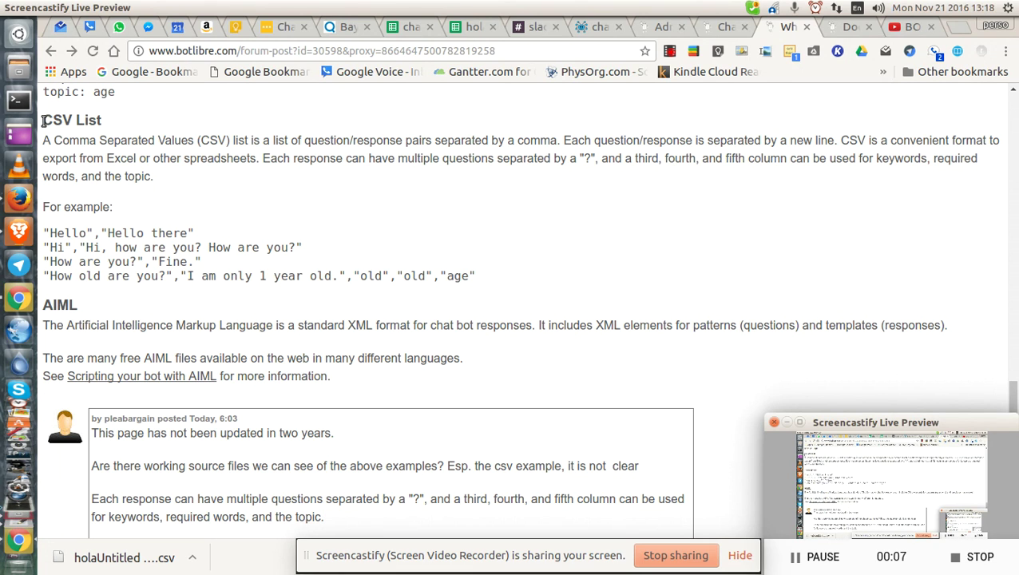
# Read the CSV List format examples, then look at the hola entry in the hola chat bot sheet
pyautogui.moveTo(44, 122); pyautogui.dragTo(483, 277)
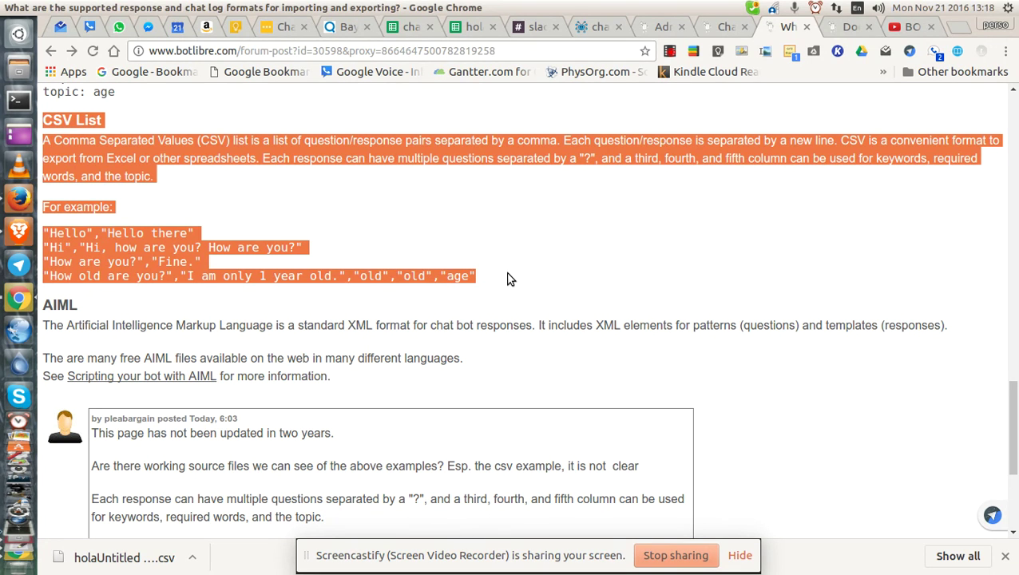
pyautogui.click(509, 278)
pyautogui.click(415, 28)
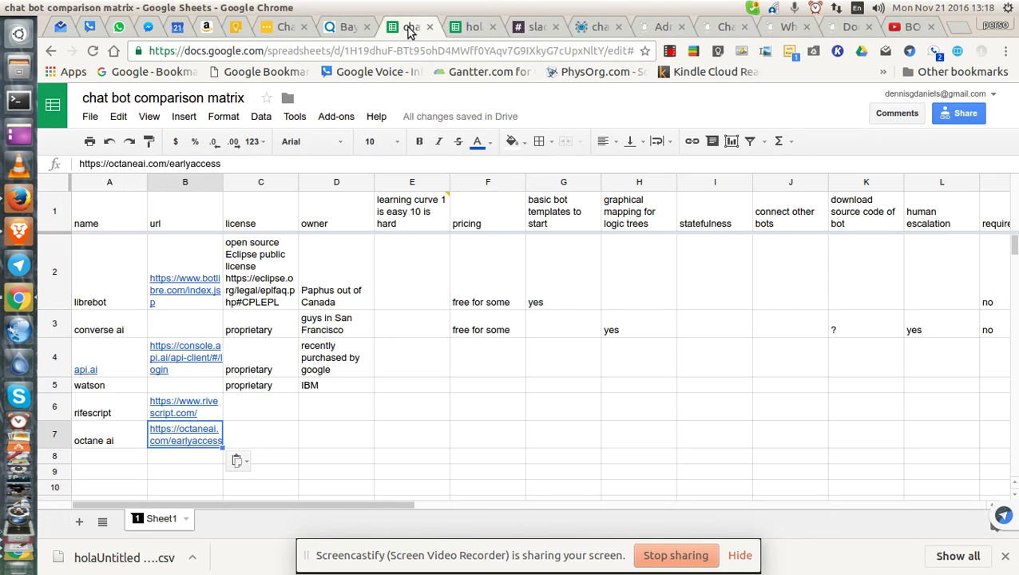
pyautogui.click(471, 28)
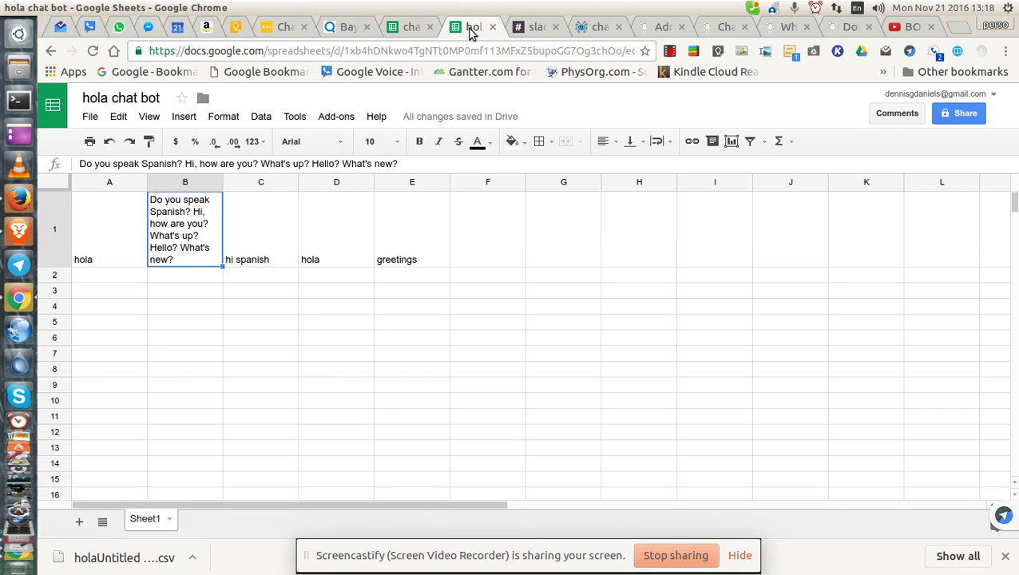
pyautogui.click(103, 221)
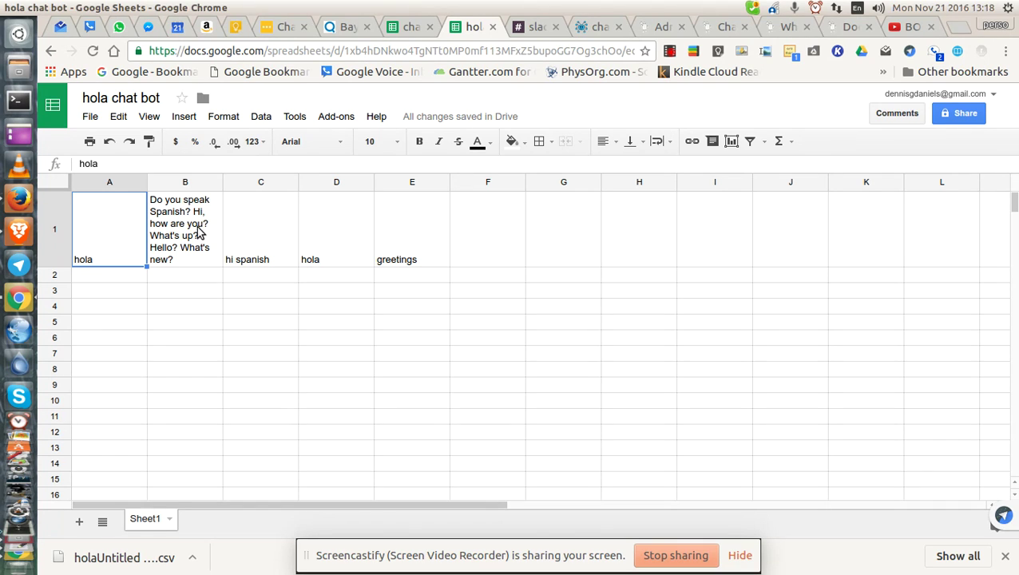
# Reread the CSV guide's rule on ?-separated questions and its Hi example line
pyautogui.click(660, 28)
pyautogui.click(721, 29)
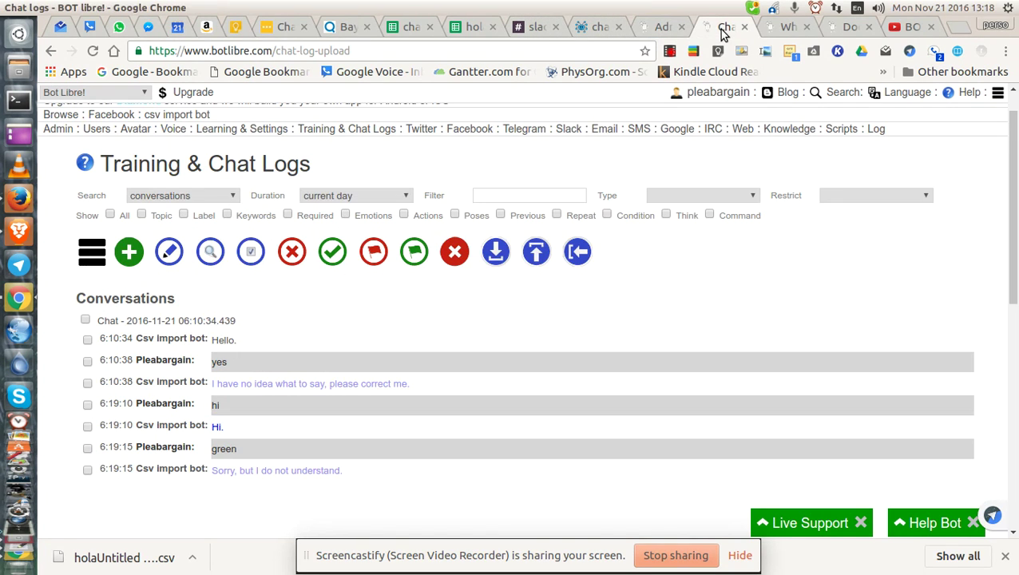
pyautogui.click(785, 28)
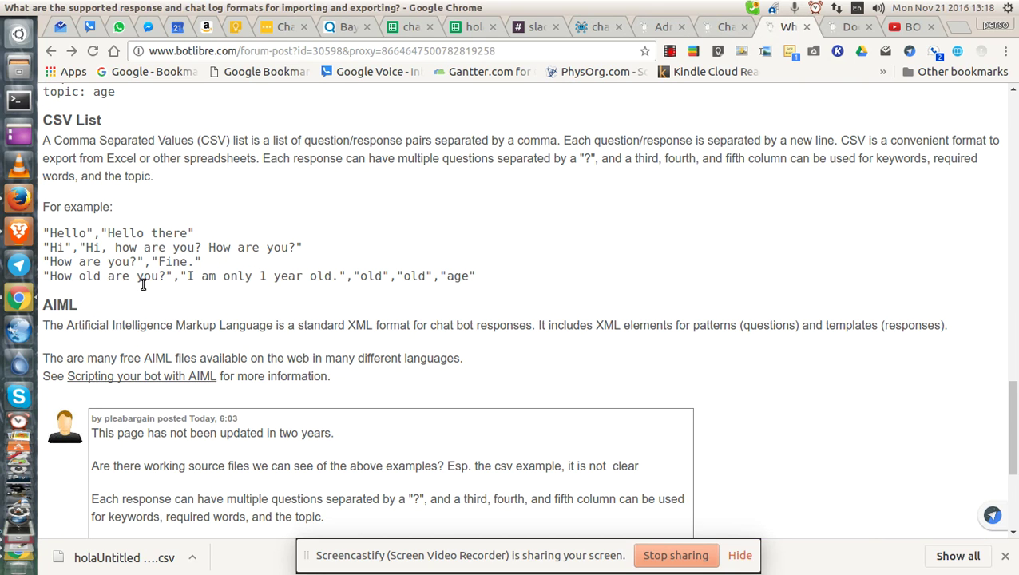
pyautogui.scroll(1, 193, 266)
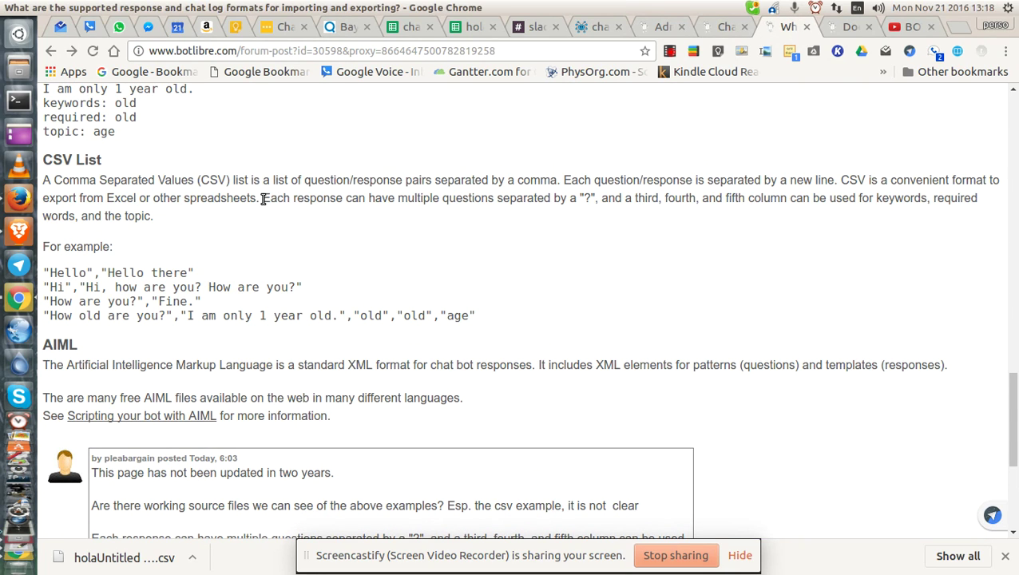
pyautogui.moveTo(264, 198); pyautogui.dragTo(591, 195)
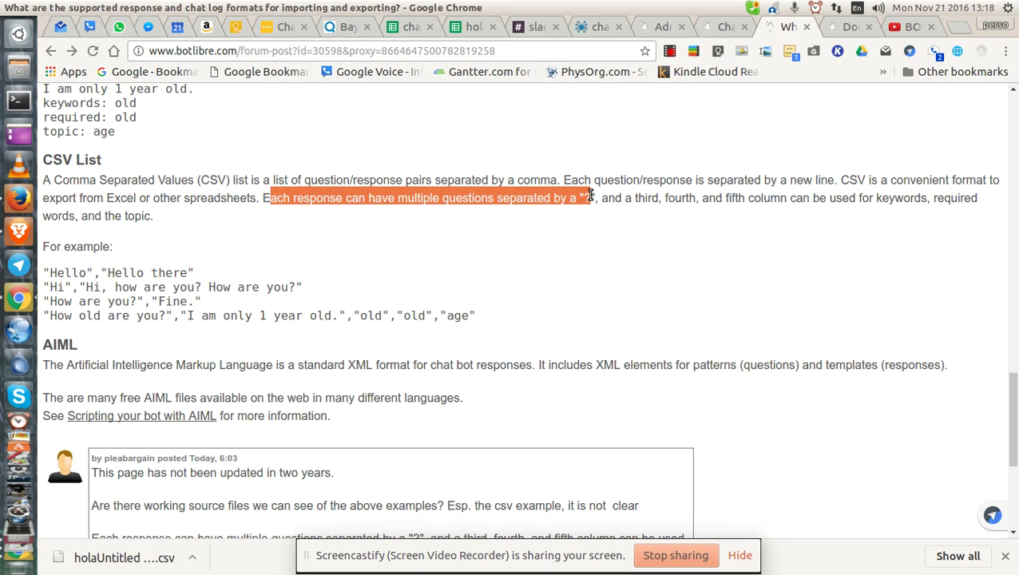
pyautogui.click(481, 201)
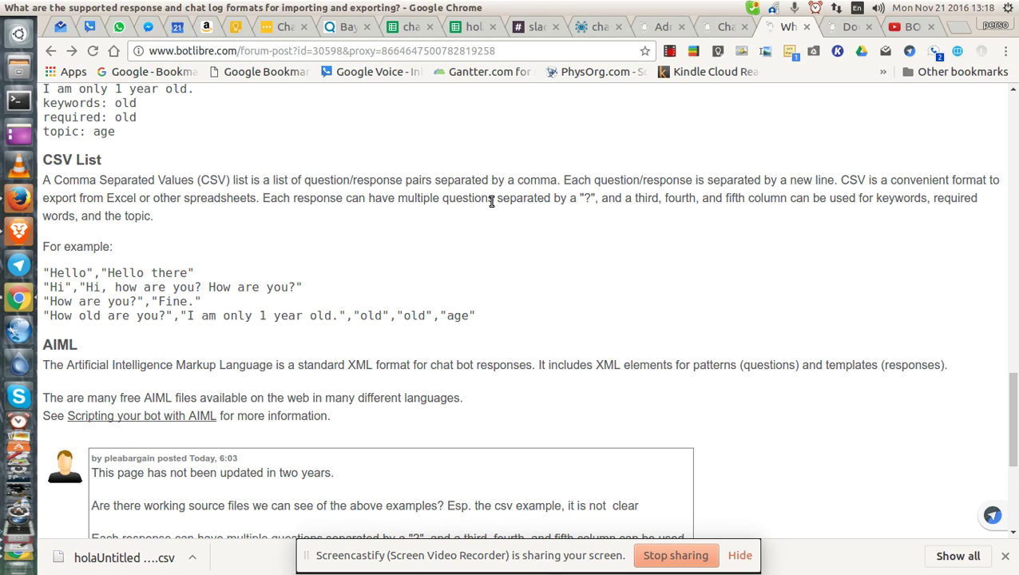
pyautogui.moveTo(493, 200); pyautogui.dragTo(445, 203)
pyautogui.moveTo(51, 286); pyautogui.dragTo(305, 287)
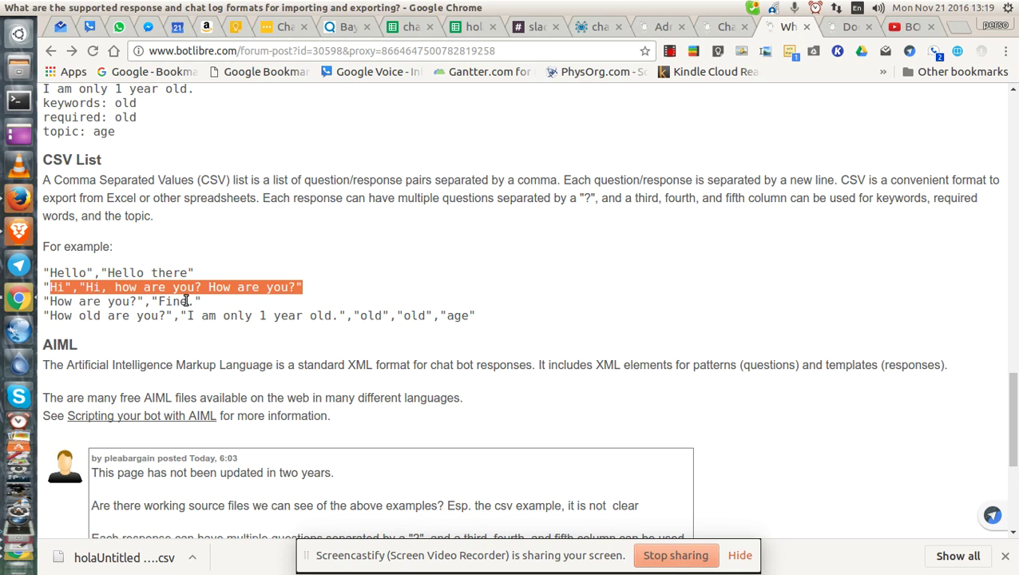
pyautogui.click(468, 29)
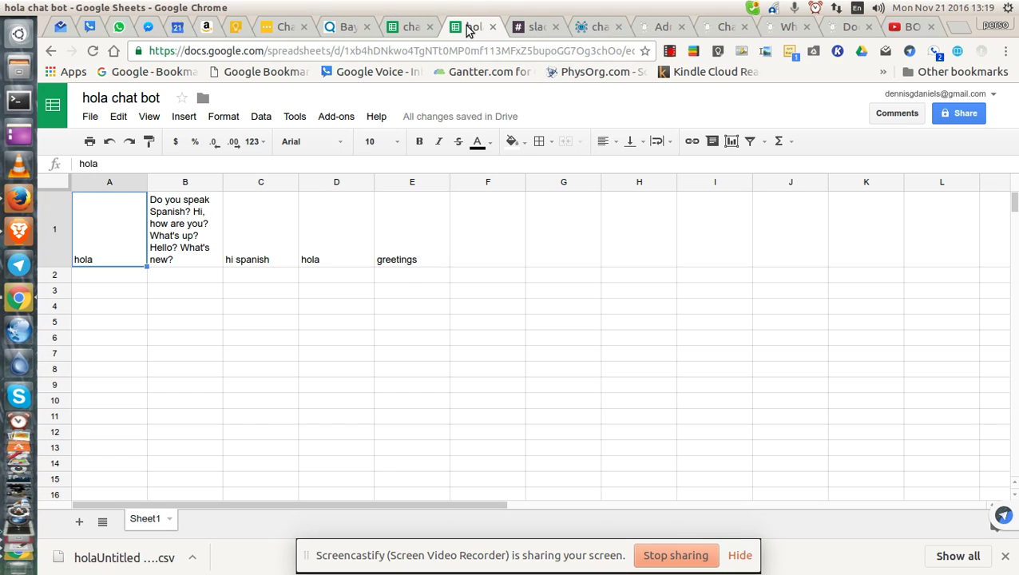
# Delete the comma after 'Hi' in B1's question list and review row 1's cells
pyautogui.doubleClick(206, 217)
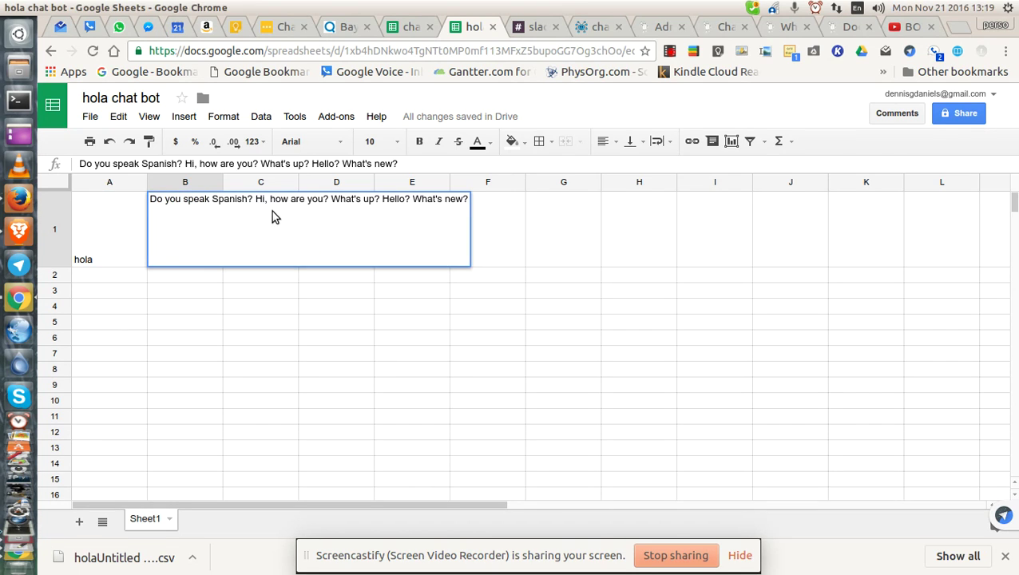
pyautogui.click(267, 200)
pyautogui.press('BackSpace')
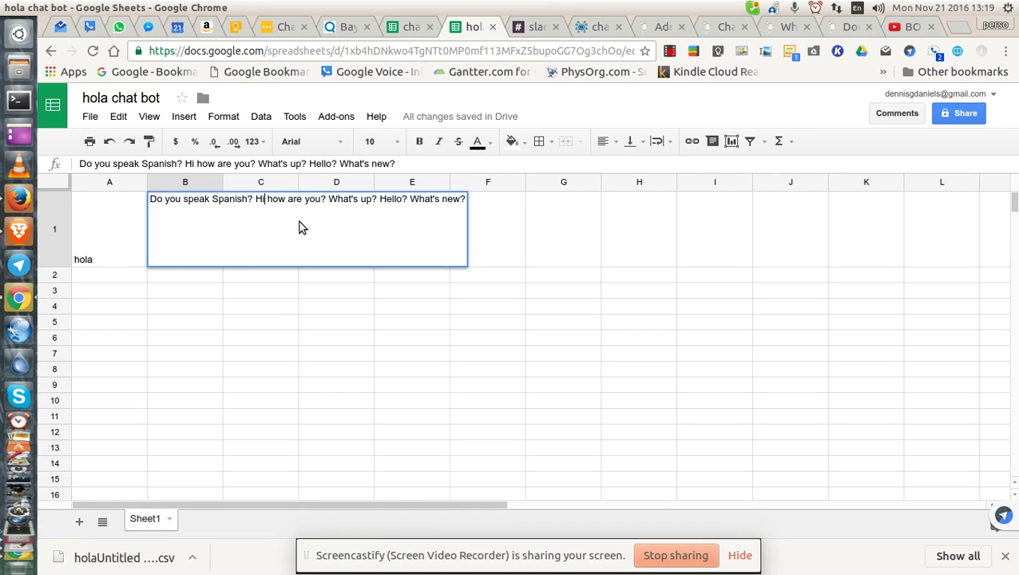
pyautogui.press('Return')
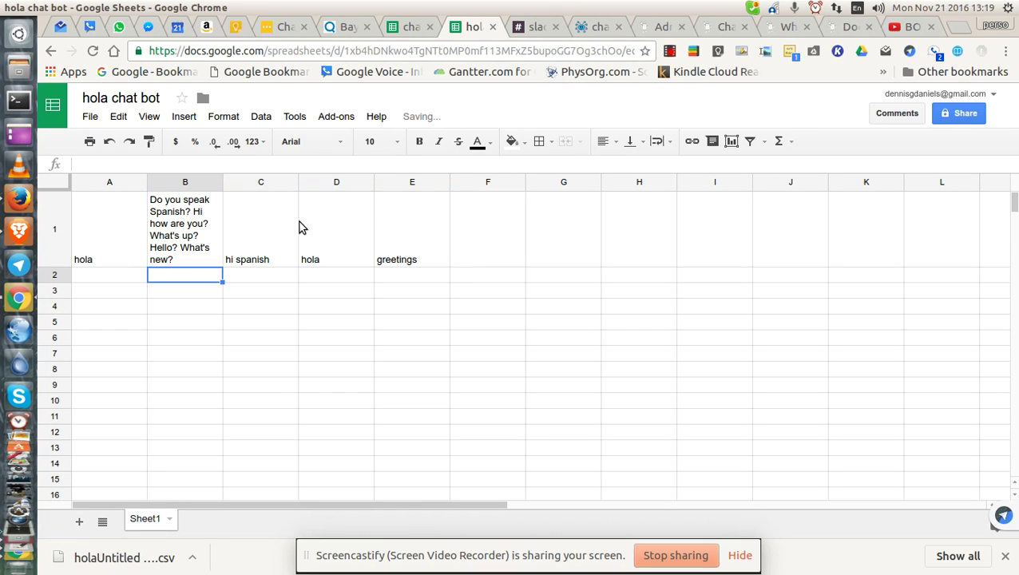
pyautogui.click(189, 232)
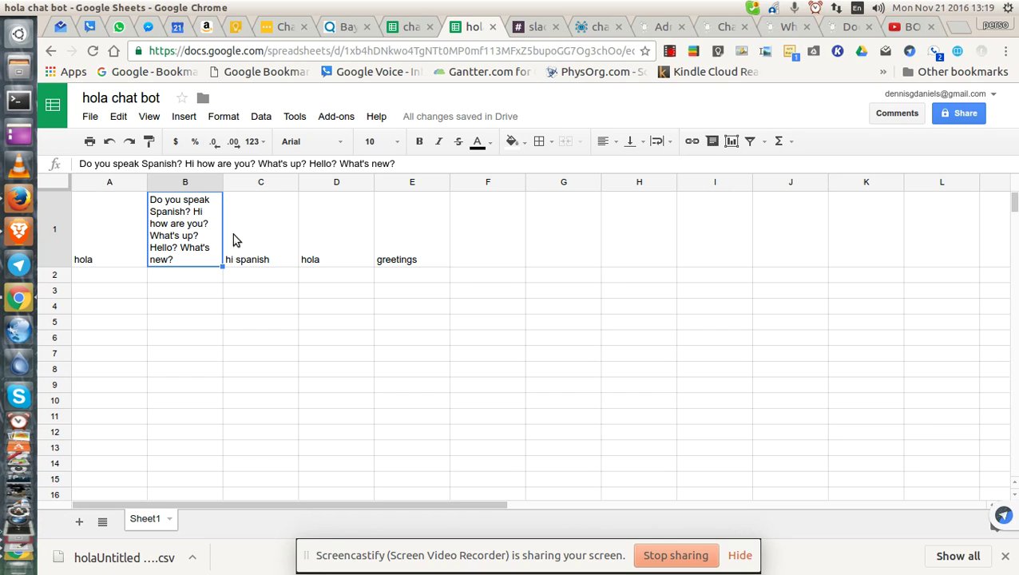
pyautogui.click(268, 240)
pyautogui.click(348, 240)
pyautogui.click(393, 243)
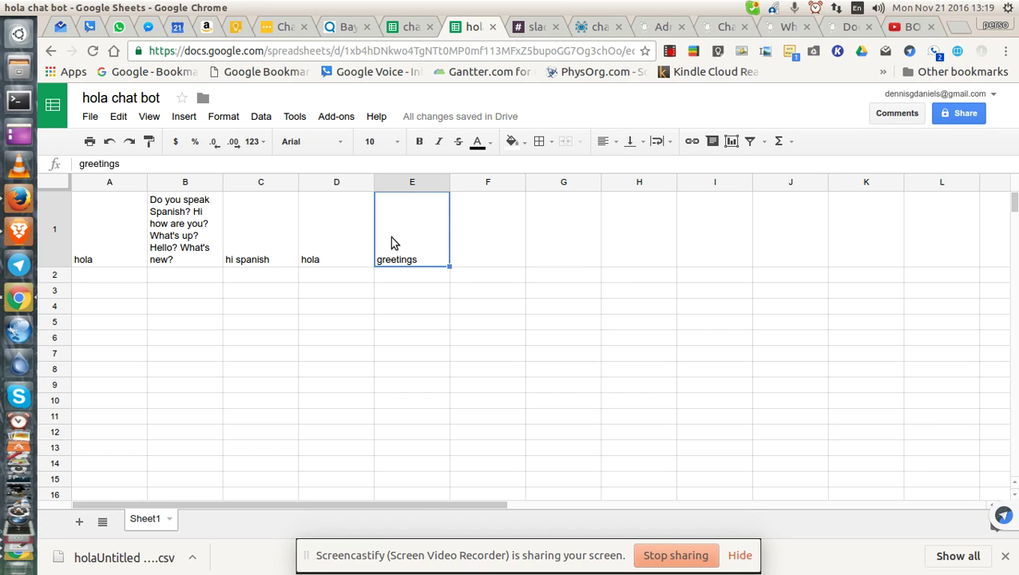
pyautogui.click(127, 239)
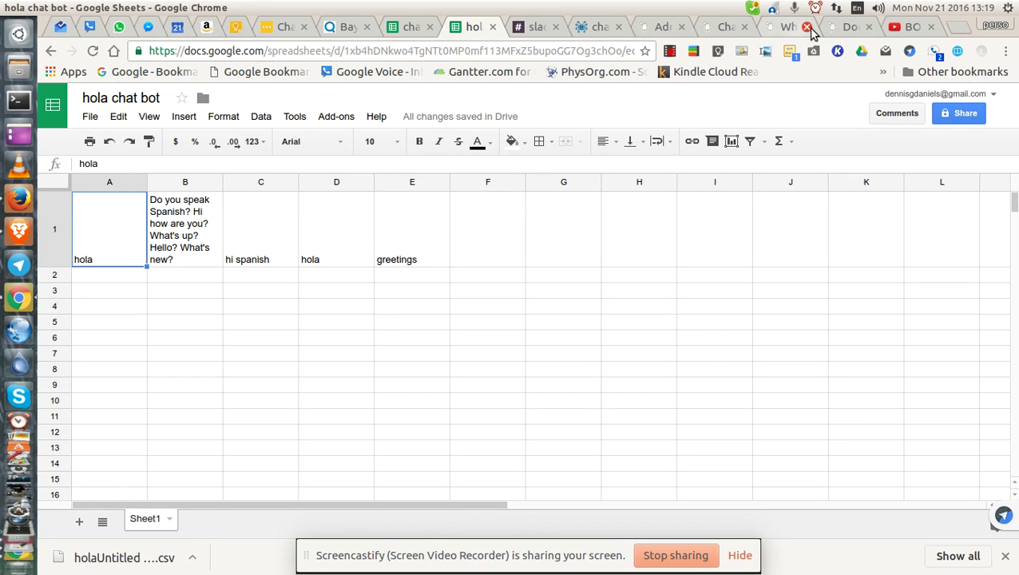
# Glance at the documentation and Admin Console pages before returning to the hola sheet
pyautogui.click(847, 26)
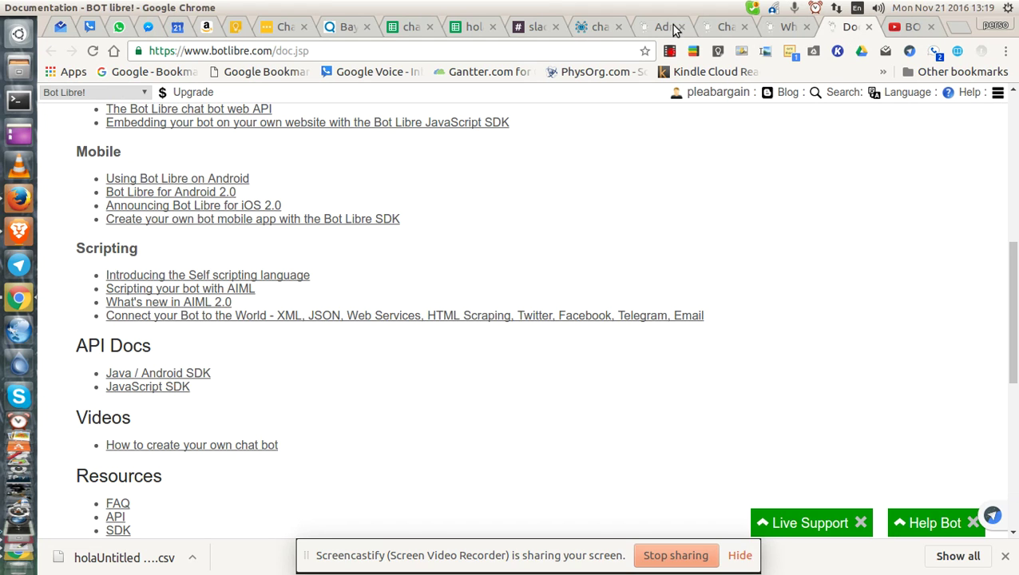
pyautogui.click(662, 27)
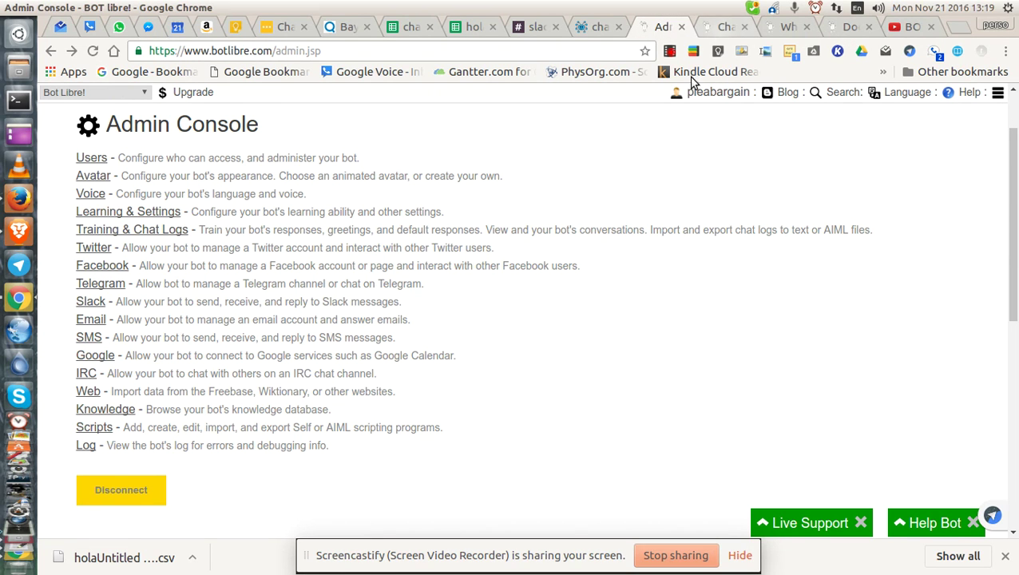
pyautogui.scroll(3, 578, 199)
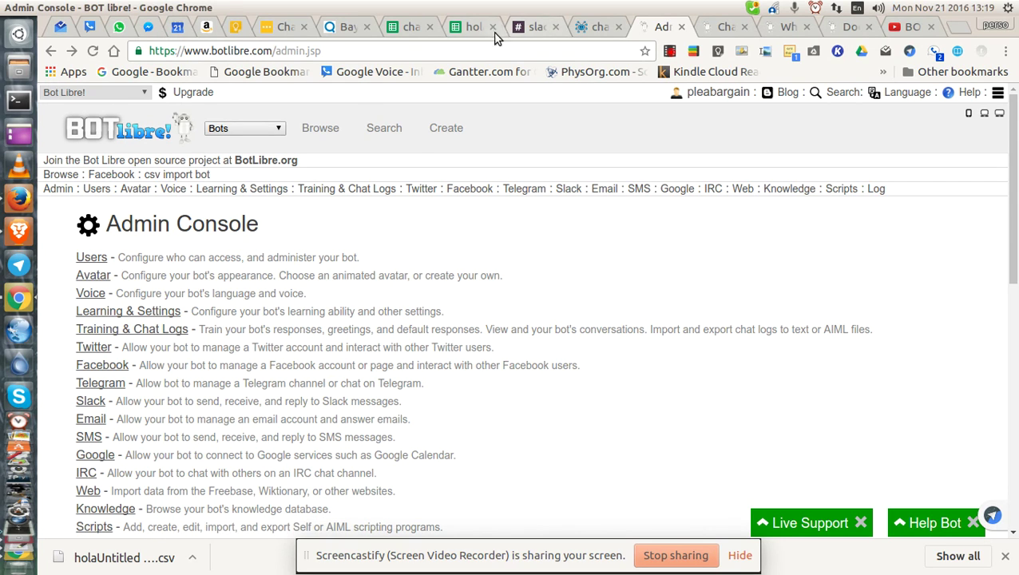
pyautogui.click(473, 27)
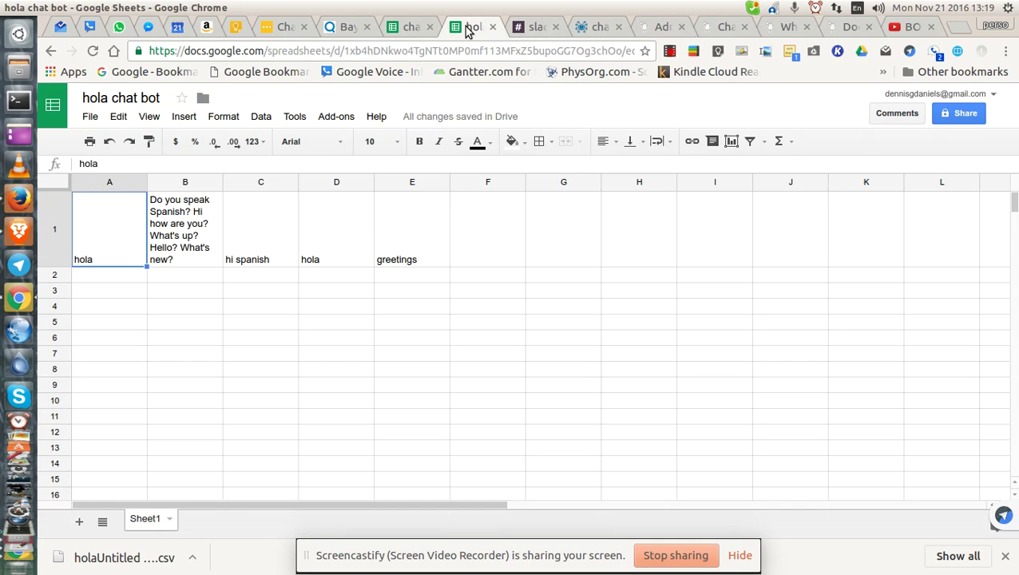
# Copy the hola row A1:E1 into row 2
pyautogui.keyDown('ctrl'); pyautogui.click(391, 251); pyautogui.keyUp('ctrl')
pyautogui.click(118, 230)
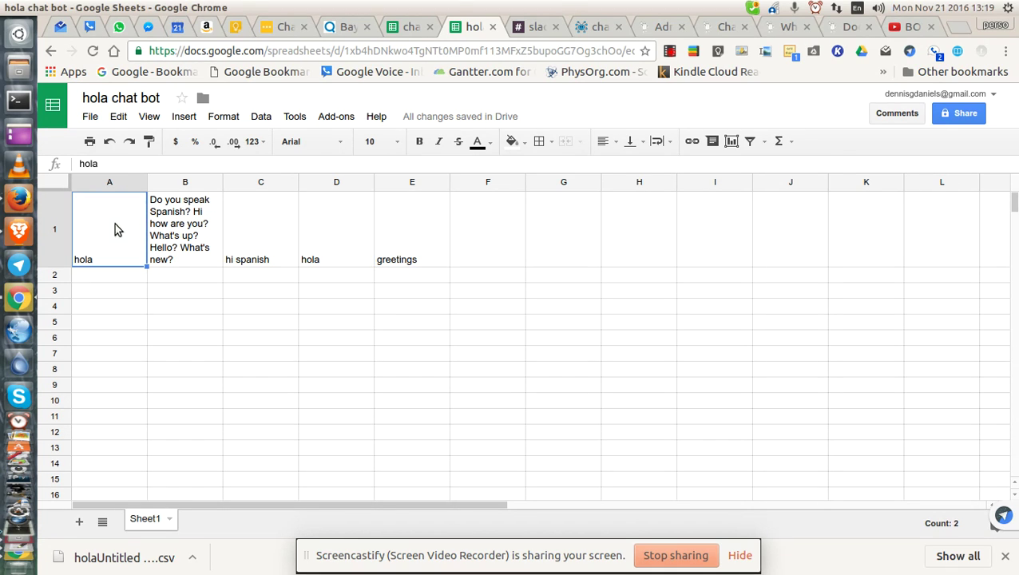
pyautogui.keyDown('shift'); pyautogui.click(396, 253); pyautogui.keyUp('shift')
pyautogui.hotkey('ctrl', 'c')
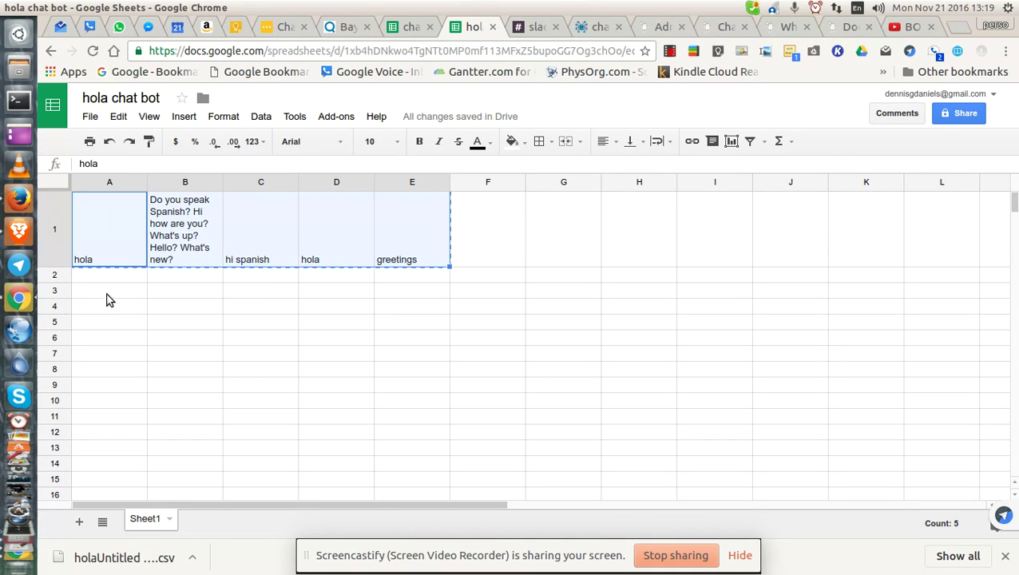
pyautogui.click(113, 279)
pyautogui.hotkey('ctrl', 'v')
# Change A2 to 'bonjour' and C2 to 'hi french'
pyautogui.click(102, 333)
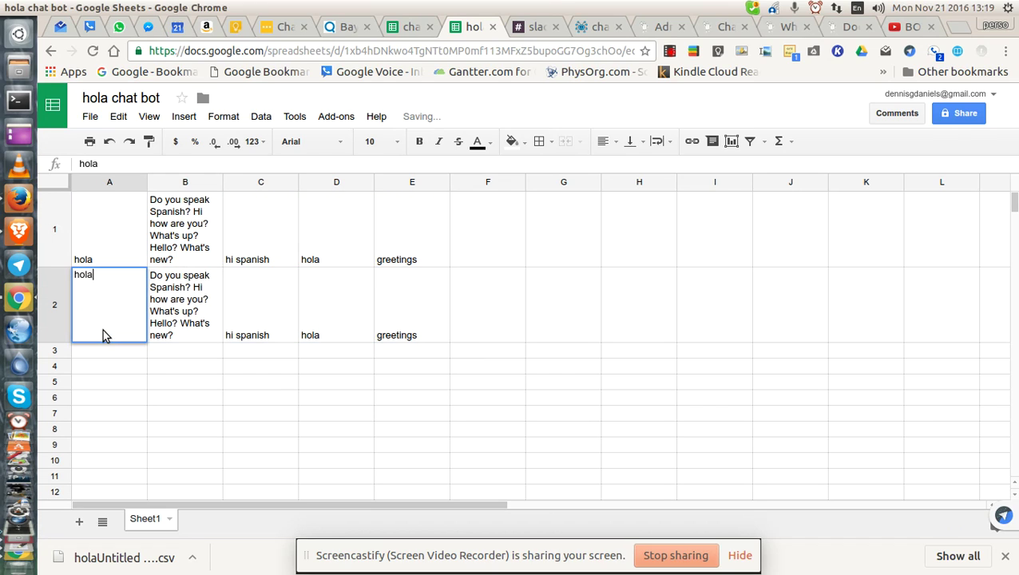
pyautogui.press('Return')
pyautogui.press('BackSpace')
pyautogui.press('BackSpace')
pyautogui.press('BackSpace')
pyautogui.press('BackSpace')
pyautogui.write('bo')
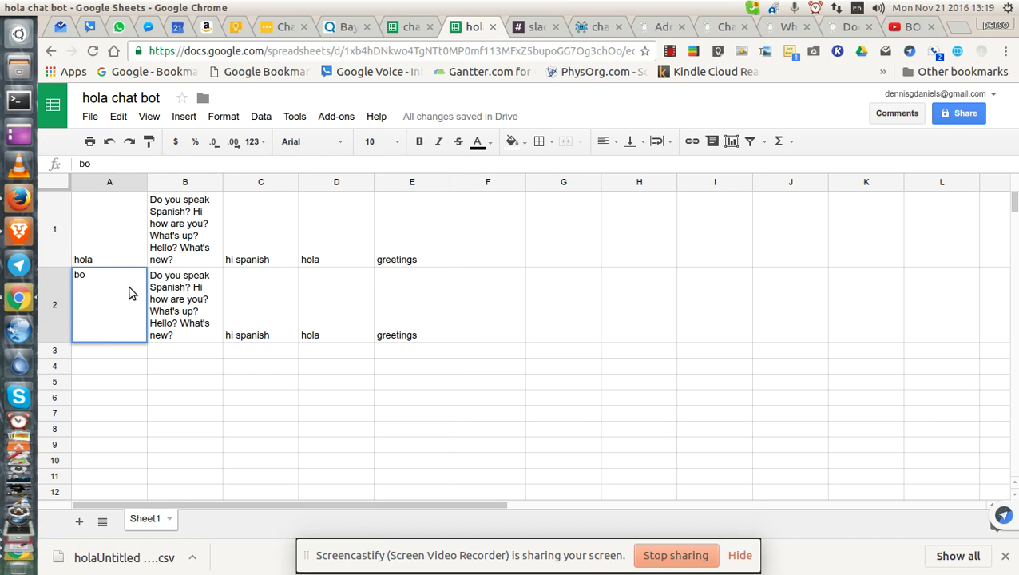
pyautogui.write('njour')
pyautogui.doubleClick(277, 337)
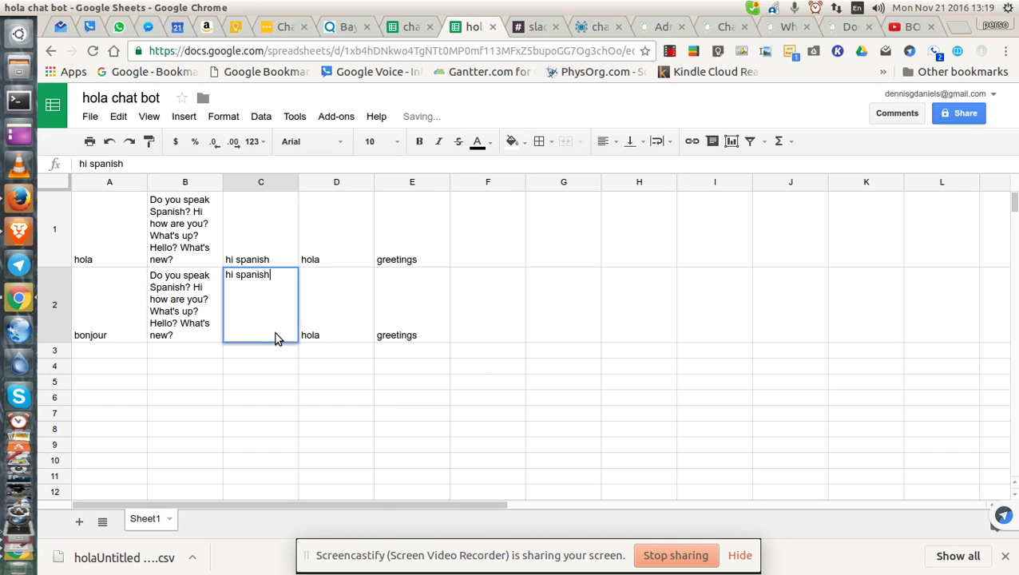
pyautogui.press('BackSpace')
pyautogui.press('BackSpace')
pyautogui.press('BackSpace')
pyautogui.press('BackSpace')
pyautogui.write('franch')
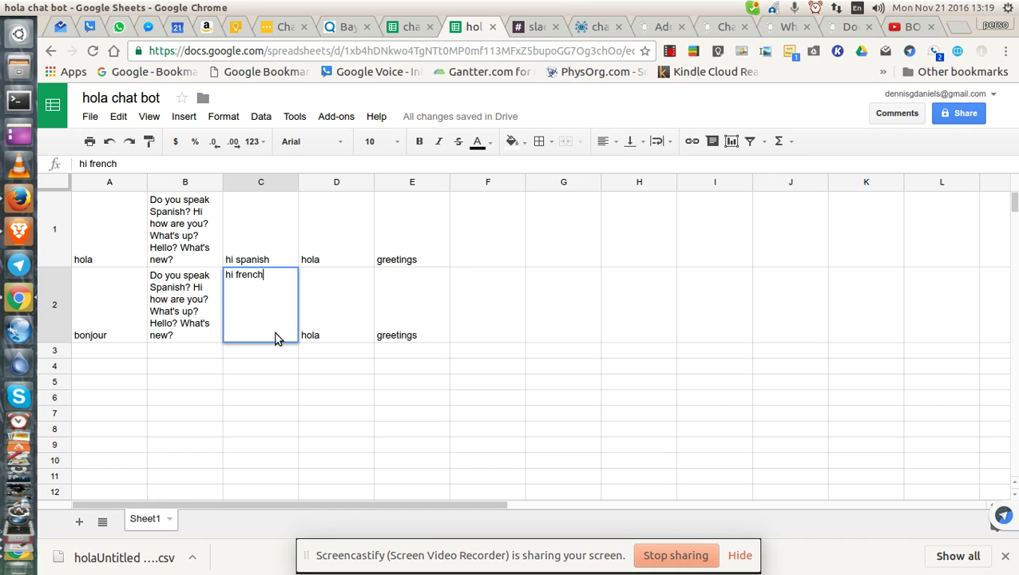
pyautogui.press('Tab')
# Set the D2 reply to 'bonjour' and check the C2 entry
pyautogui.write('bonjo')
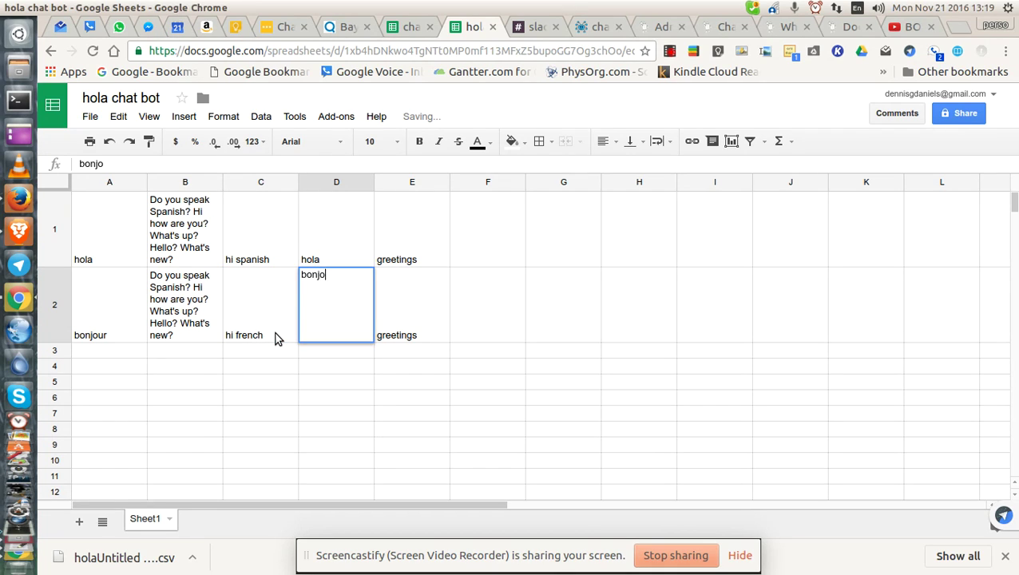
pyautogui.write('o')
pyautogui.press('BackSpace')
pyautogui.write('ur')
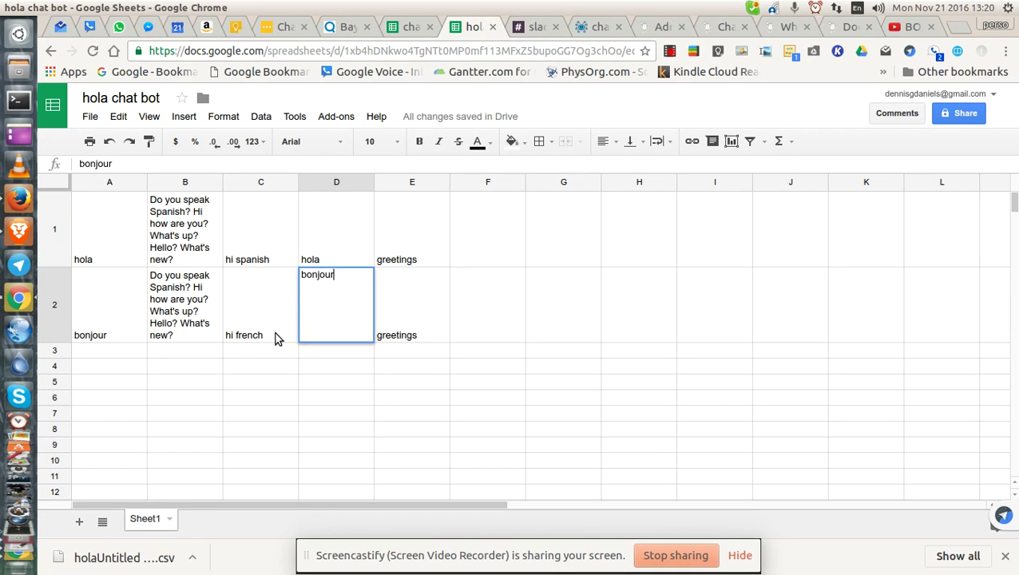
pyautogui.press('Return')
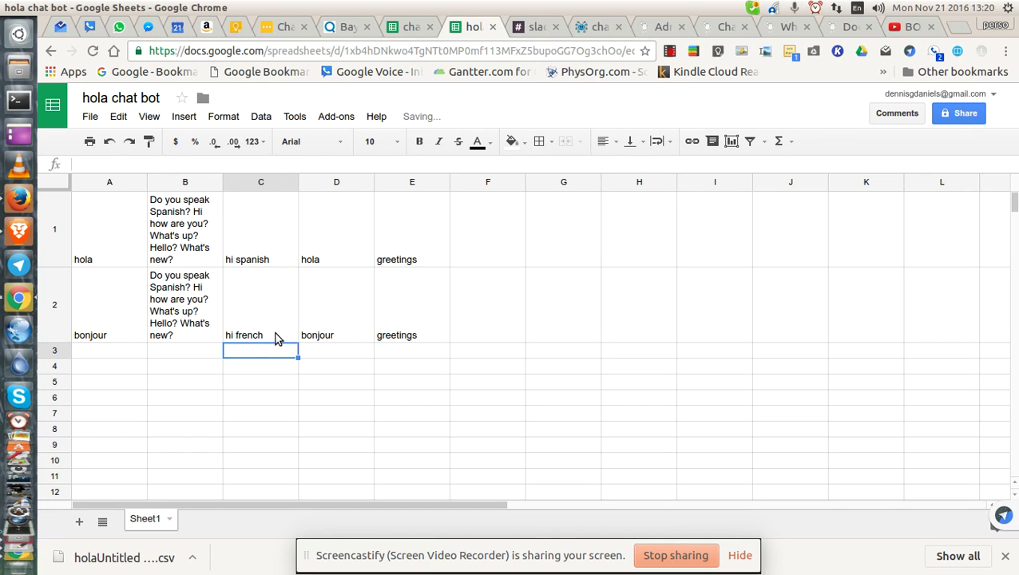
pyautogui.click(275, 338)
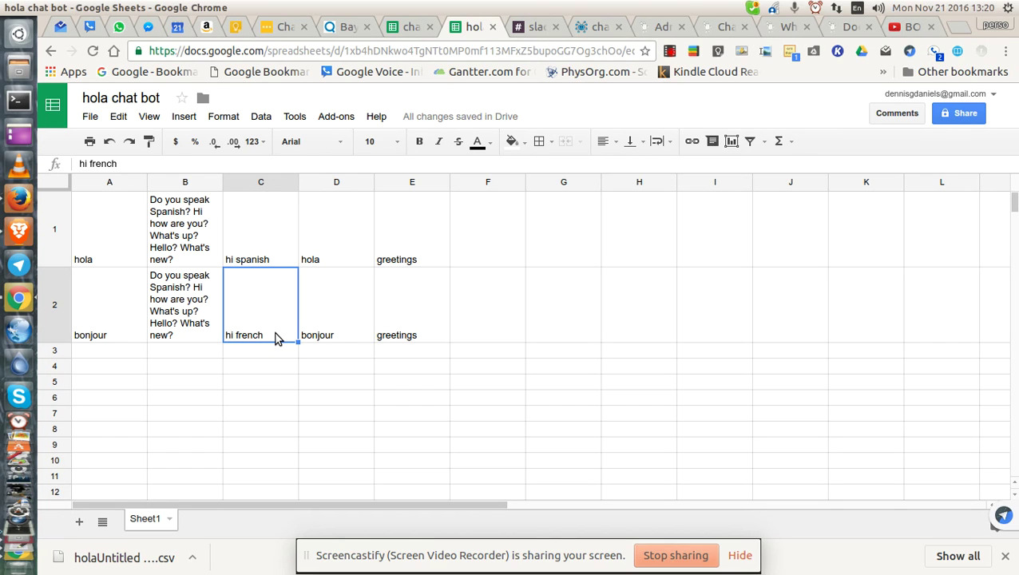
pyautogui.click(660, 27)
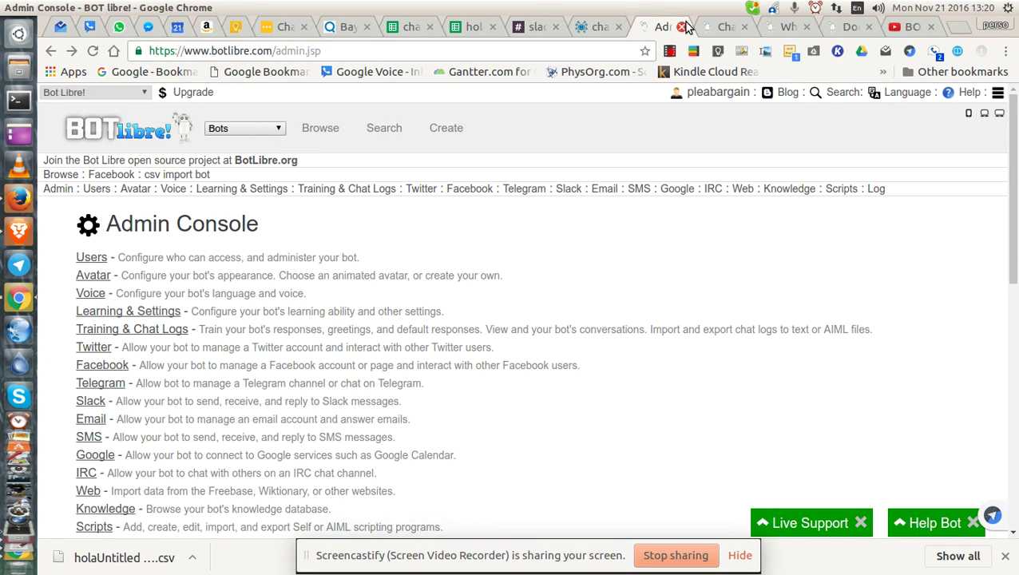
# Open the csv import bot from My Bots and send 'bonjour' in its chat
pyautogui.click(723, 27)
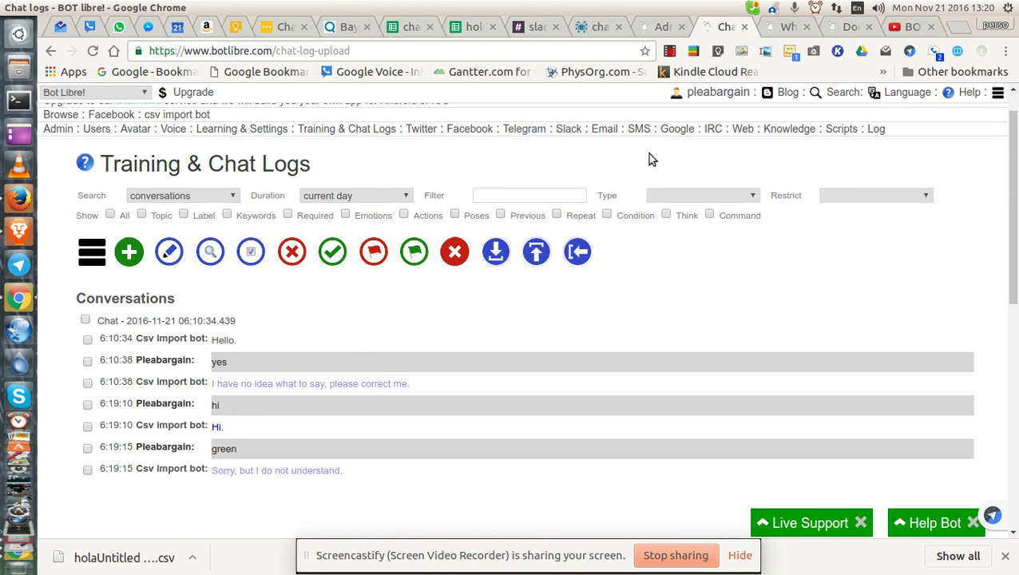
pyautogui.click(714, 92)
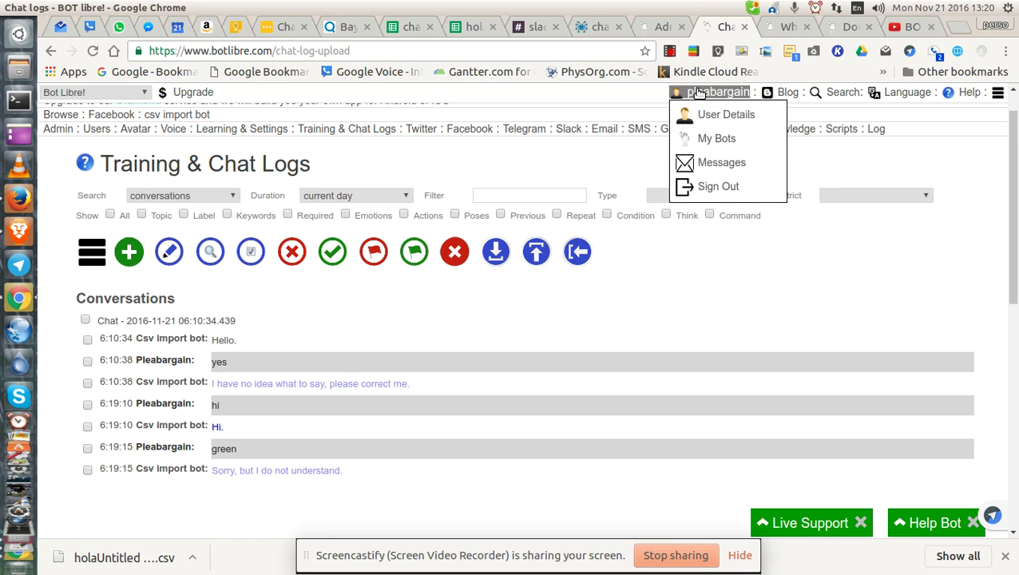
pyautogui.click(705, 137)
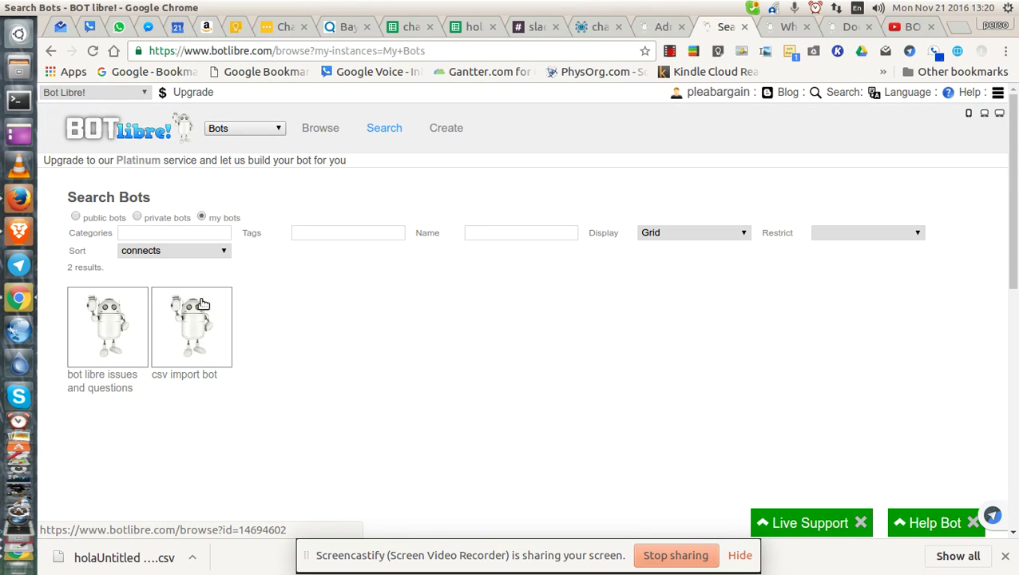
pyautogui.click(193, 338)
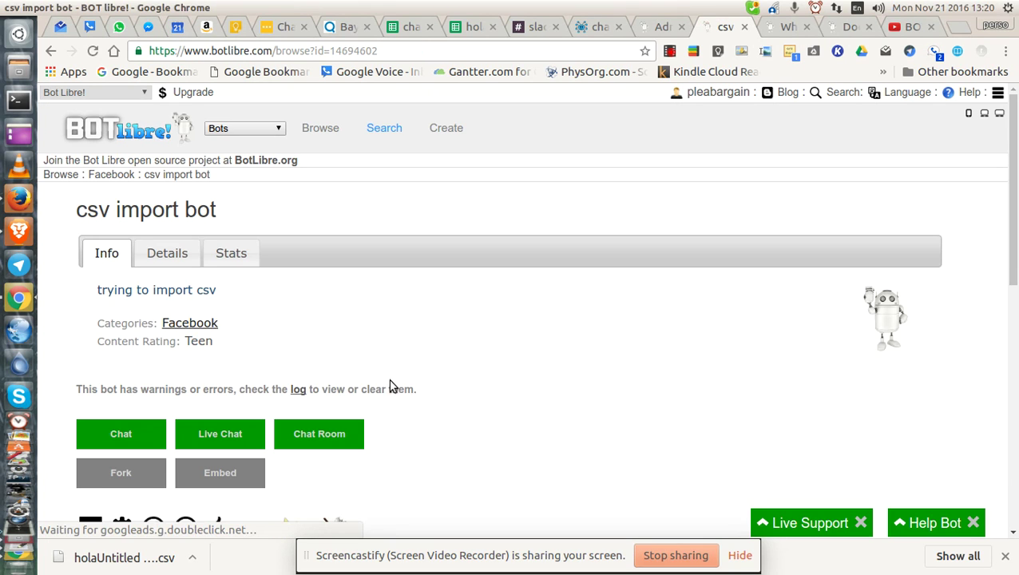
pyautogui.click(127, 376)
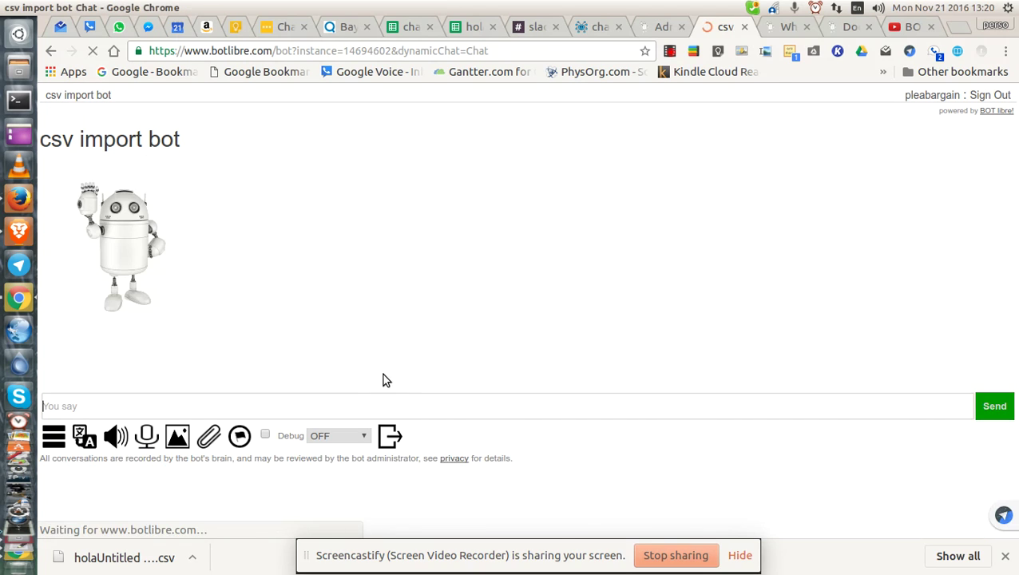
pyautogui.write('bpk')
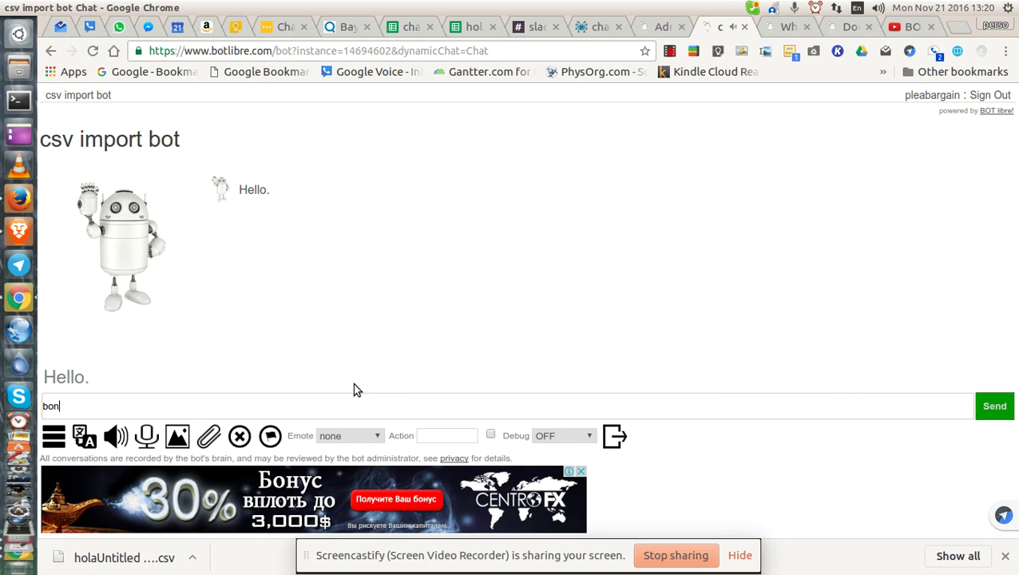
pyautogui.write('jour')
pyautogui.press('Return')
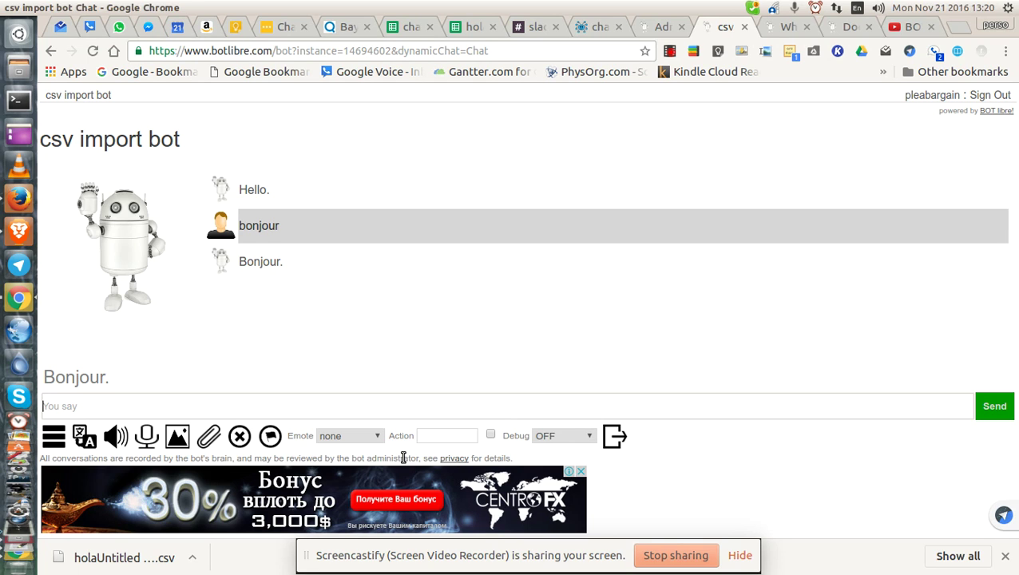
pyautogui.click(660, 26)
# Reach the csv import bot's administration from My Bots and open its Scripts page
pyautogui.moveTo(720, 99)
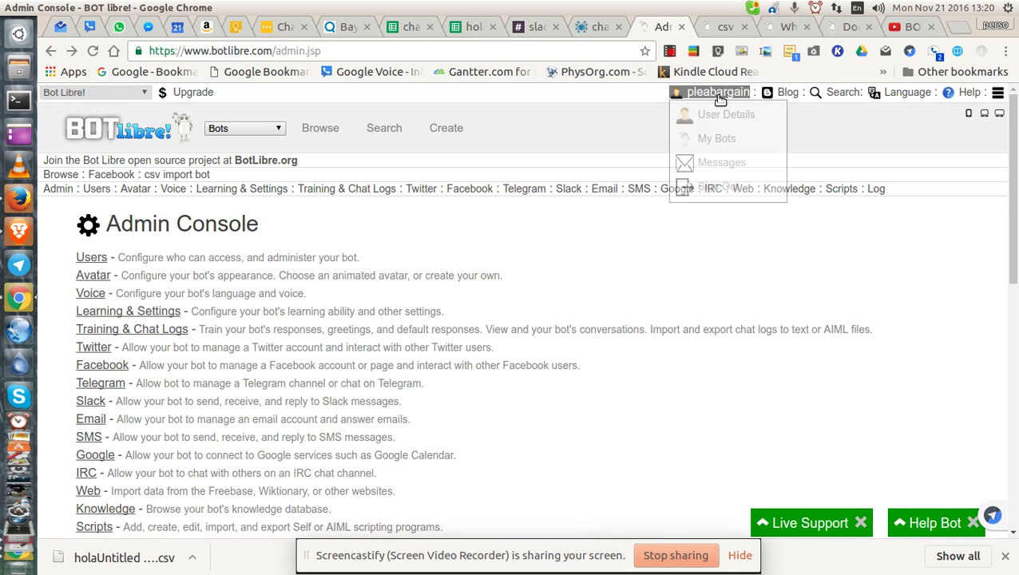
pyautogui.click(715, 139)
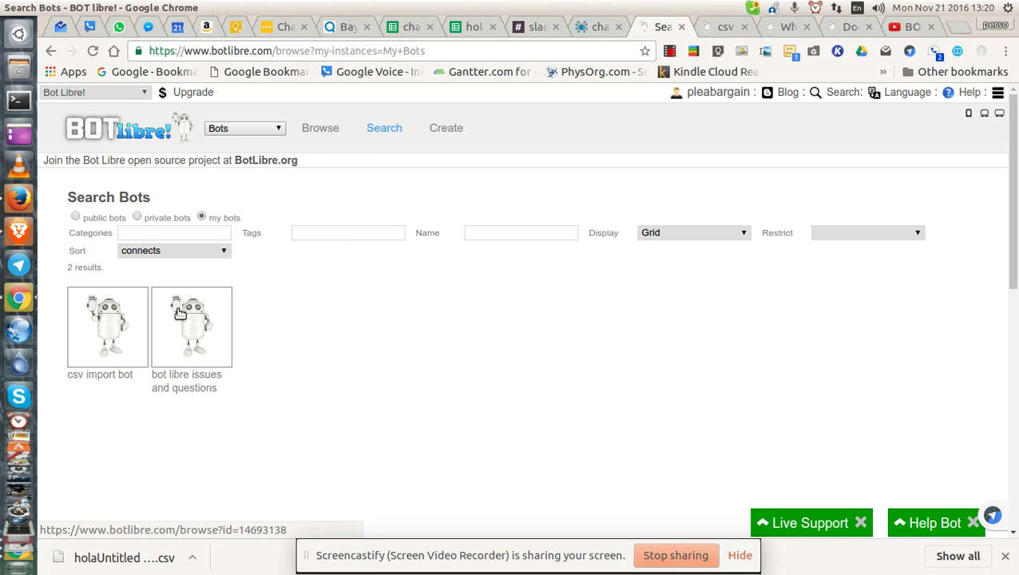
pyautogui.moveTo(113, 344)
pyautogui.click(114, 343)
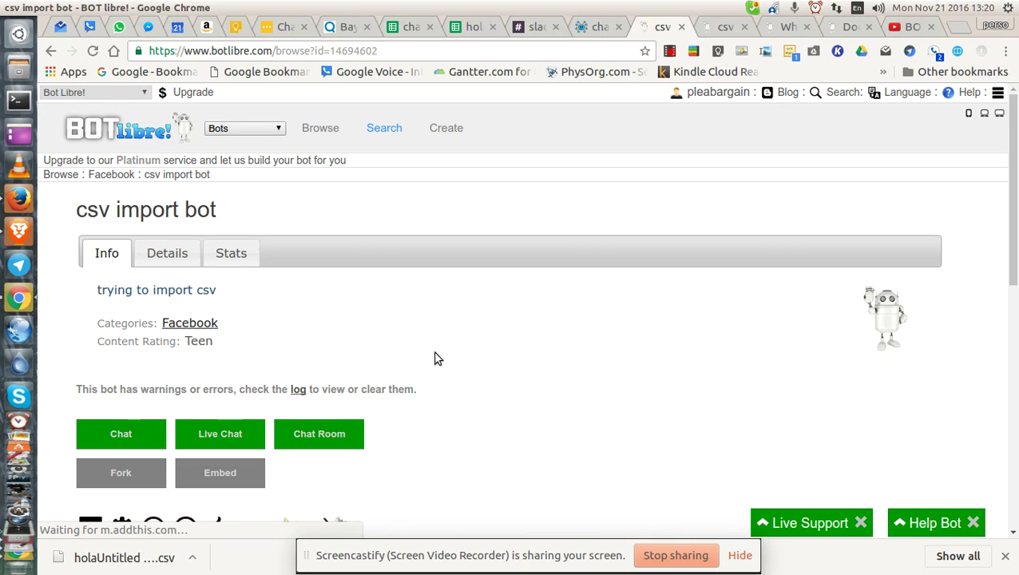
pyautogui.scroll(-2, 466, 357)
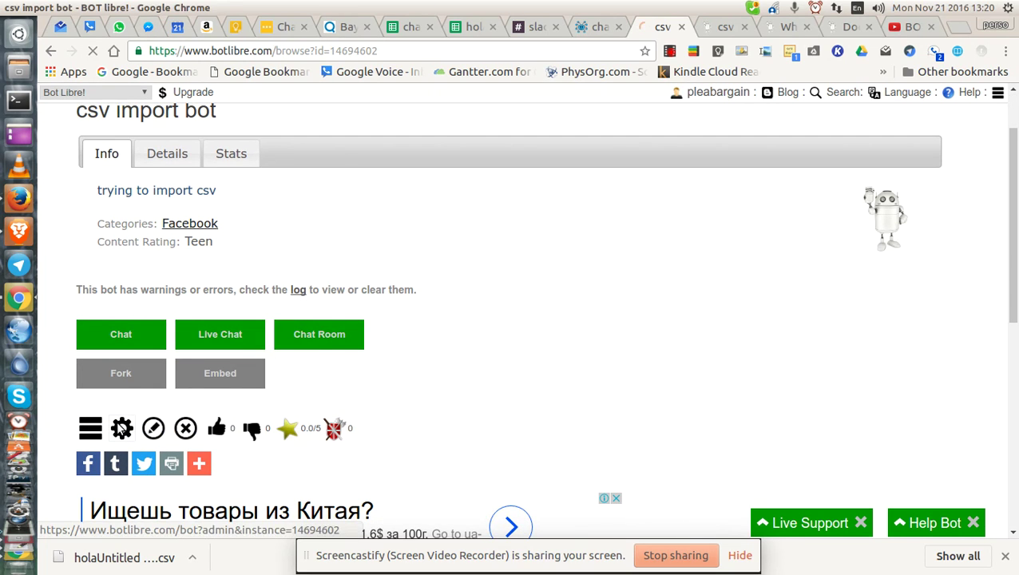
pyautogui.click(122, 428)
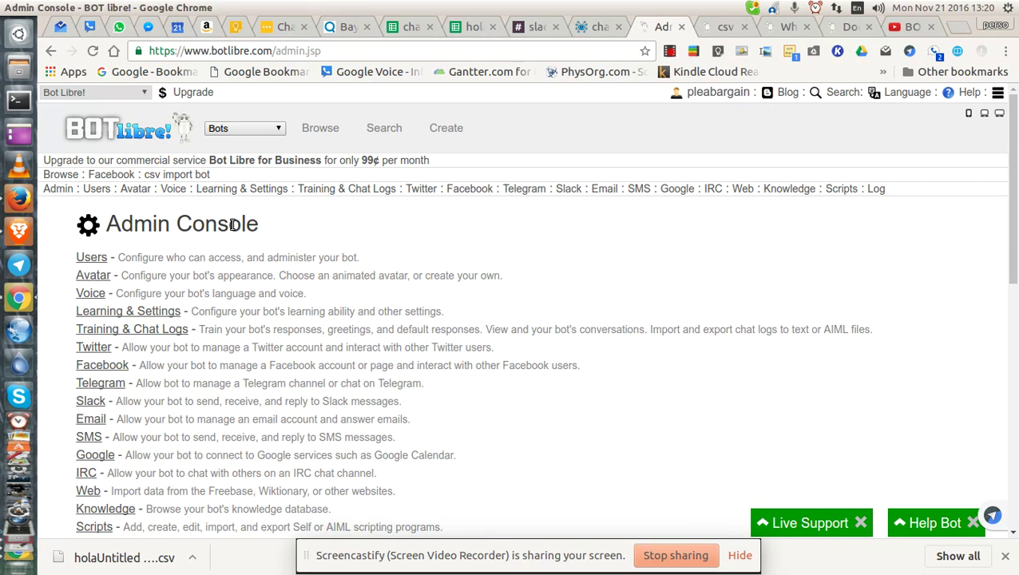
pyautogui.scroll(-2, 310, 382)
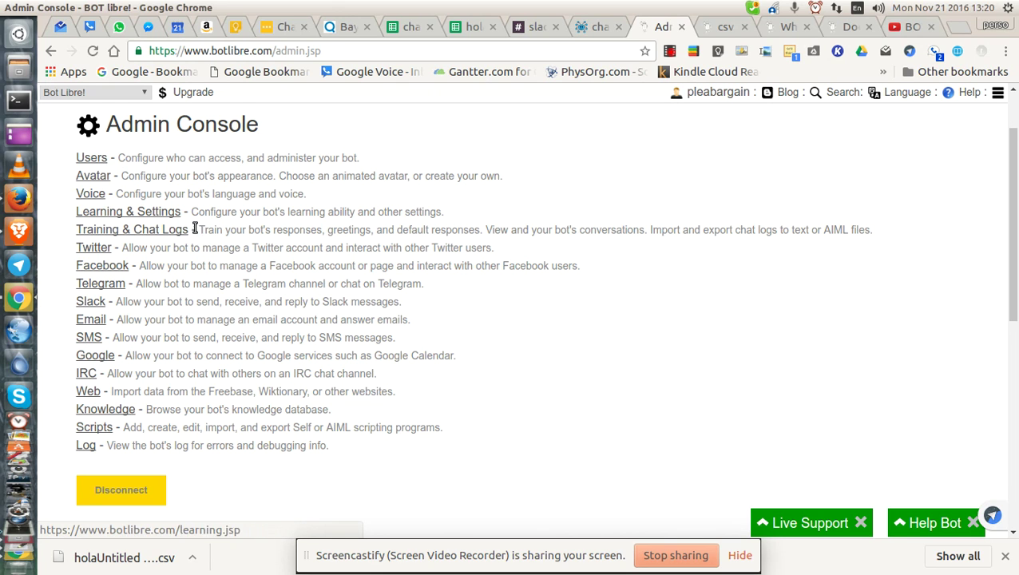
pyautogui.scroll(2, 252, 329)
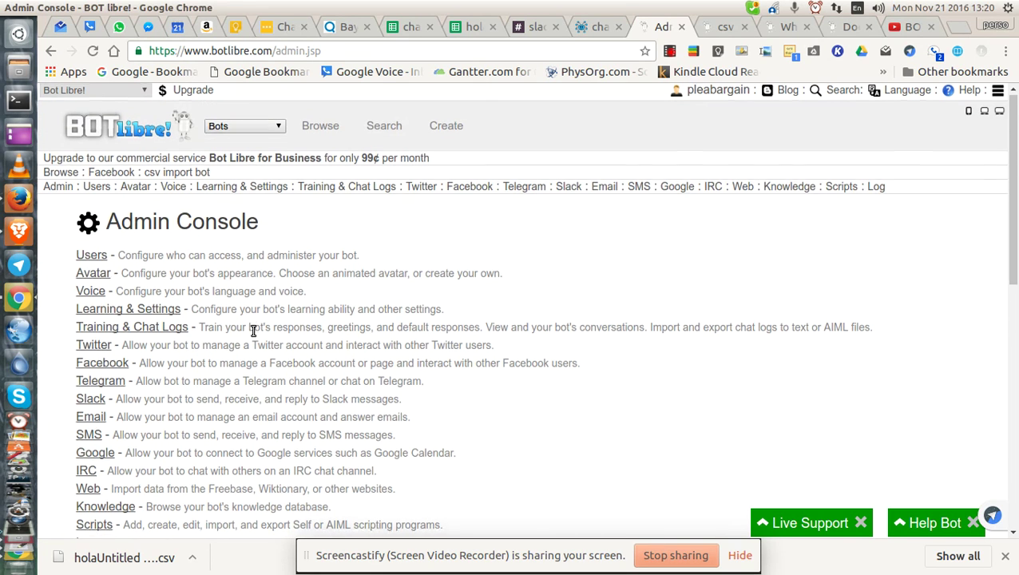
pyautogui.scroll(-2, 253, 330)
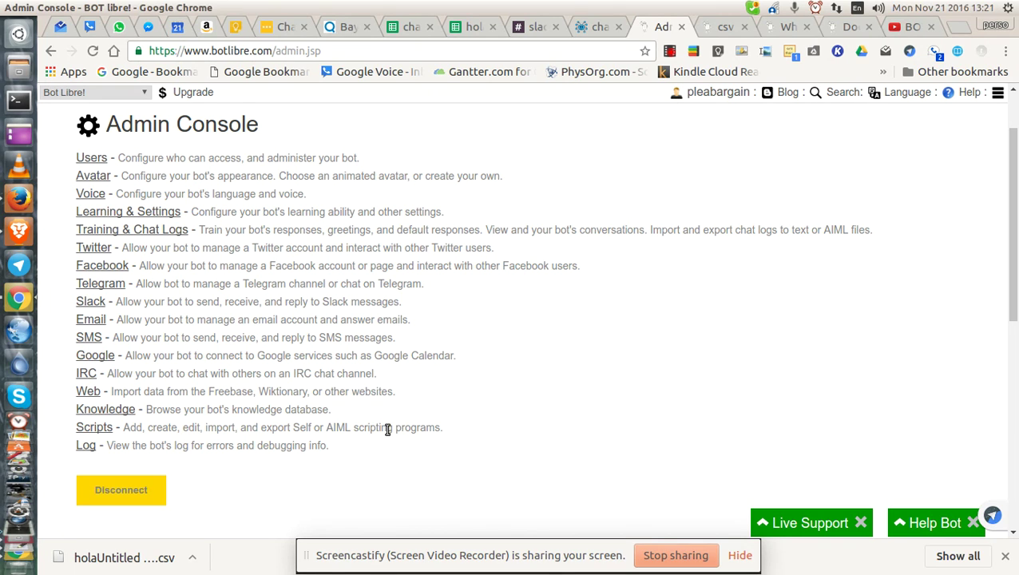
pyautogui.click(94, 427)
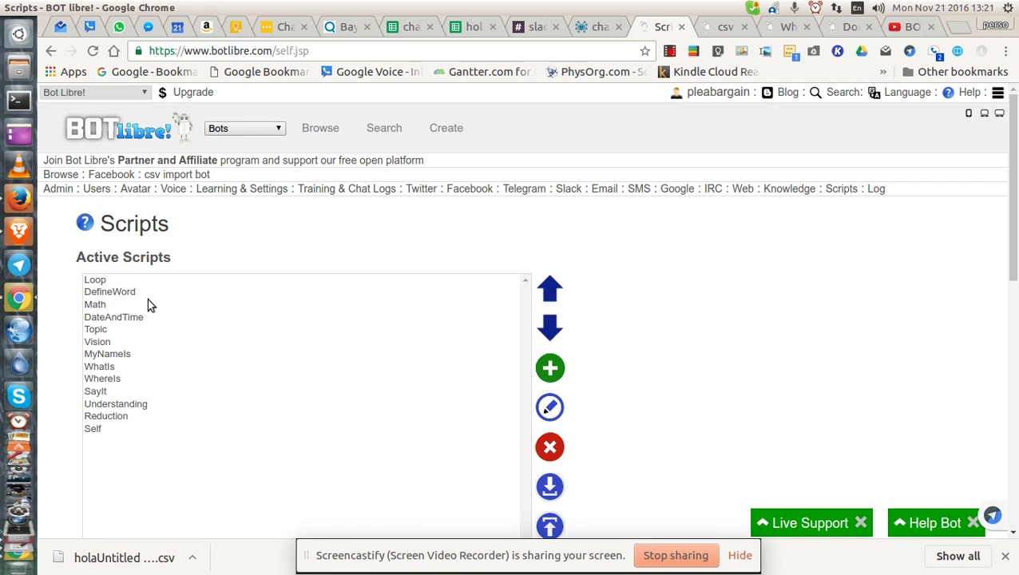
# Export the Self script as Self.self and open the downloaded file
pyautogui.moveTo(148, 259); pyautogui.dragTo(115, 338)
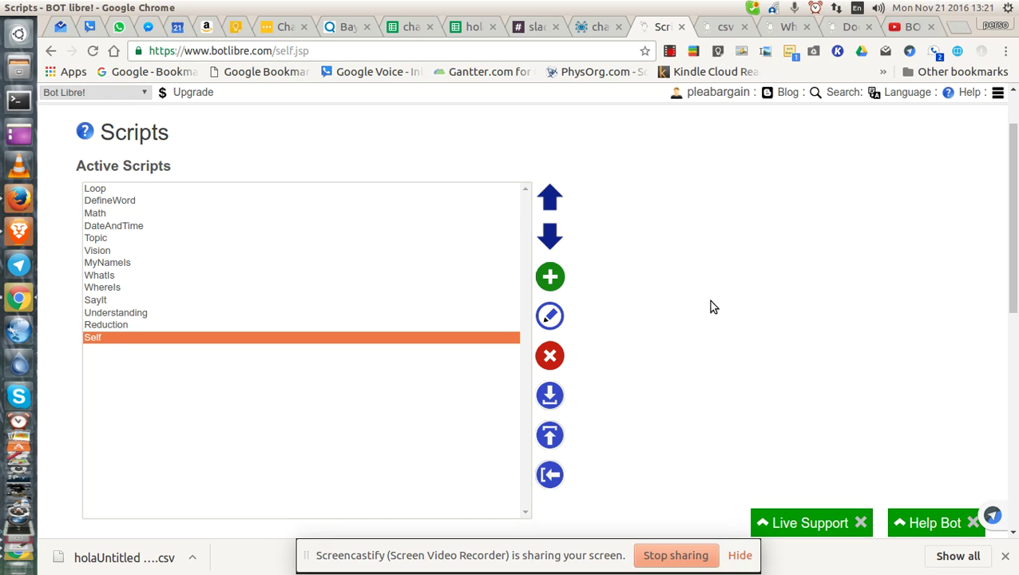
pyautogui.scroll(-2, 359, 304)
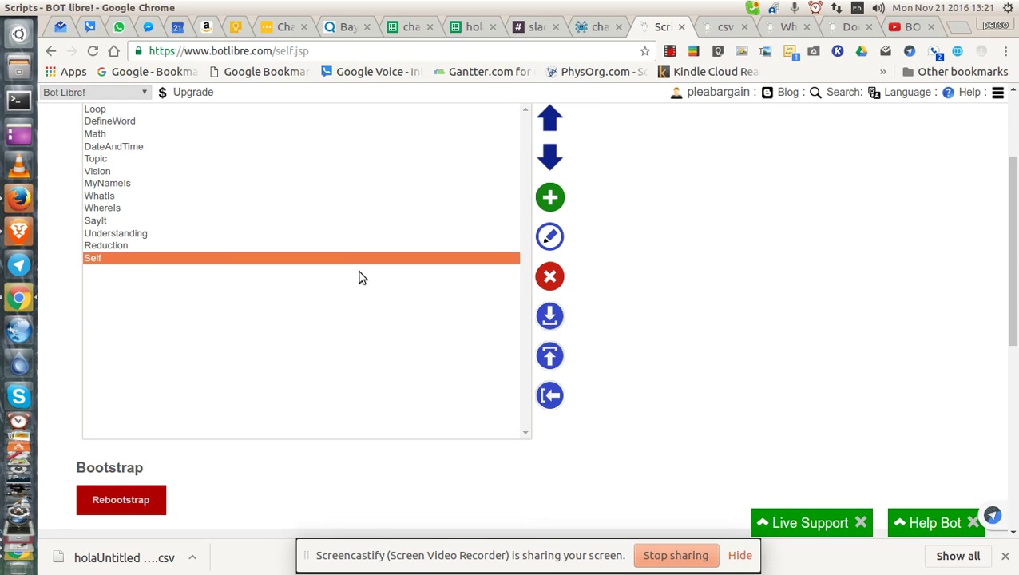
pyautogui.click(548, 316)
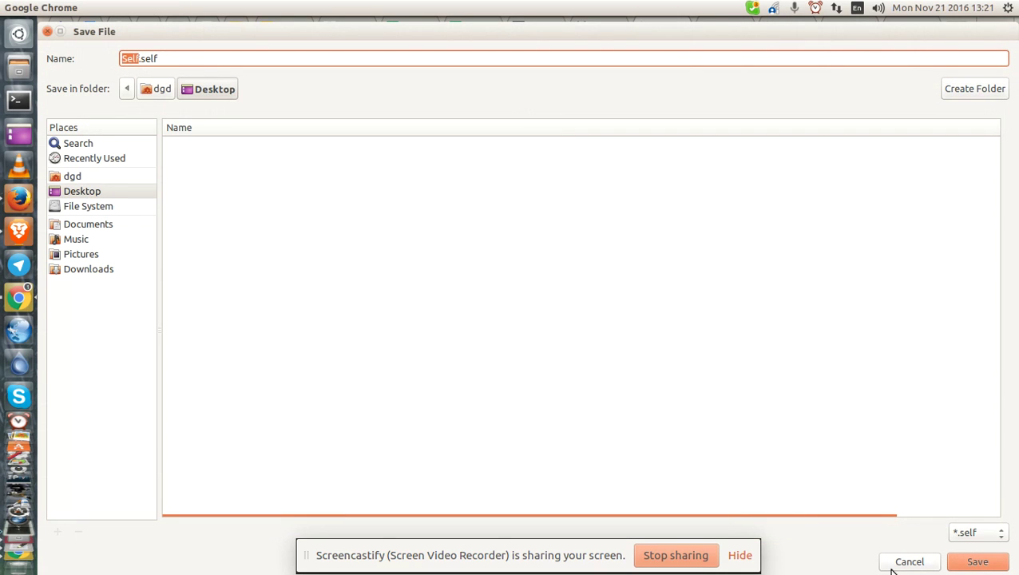
pyautogui.click(969, 561)
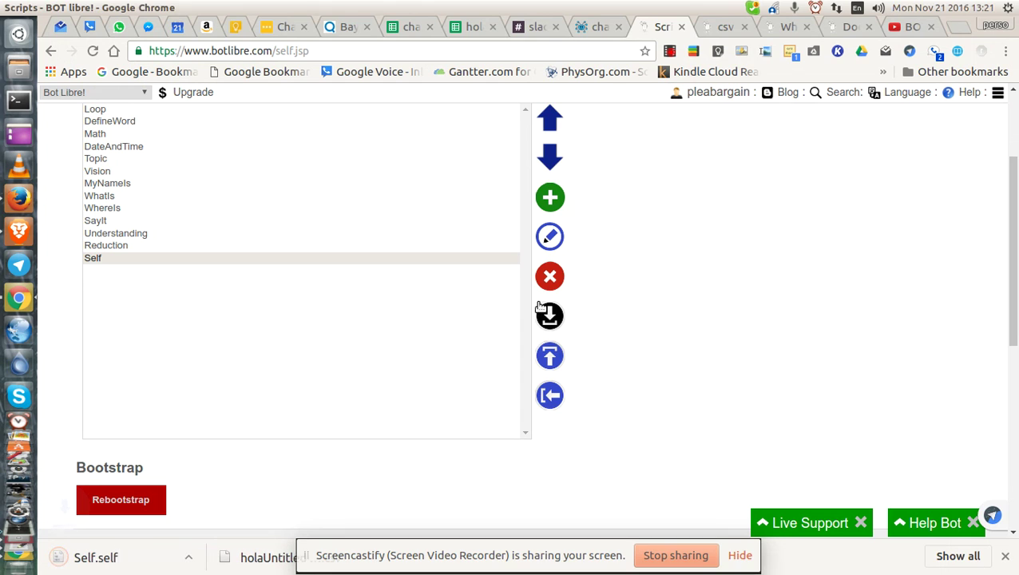
pyautogui.rightClick(145, 563)
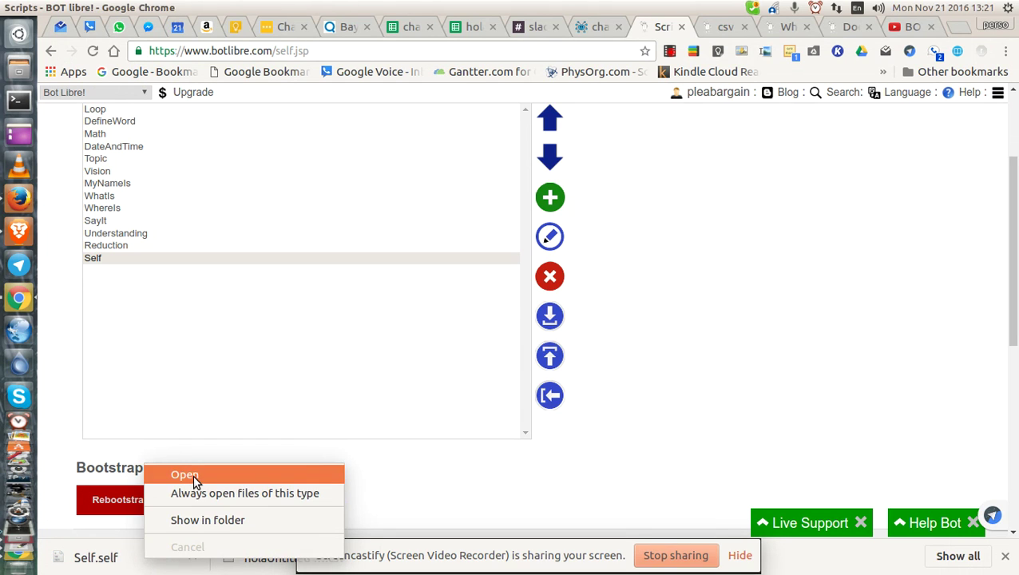
pyautogui.click(192, 474)
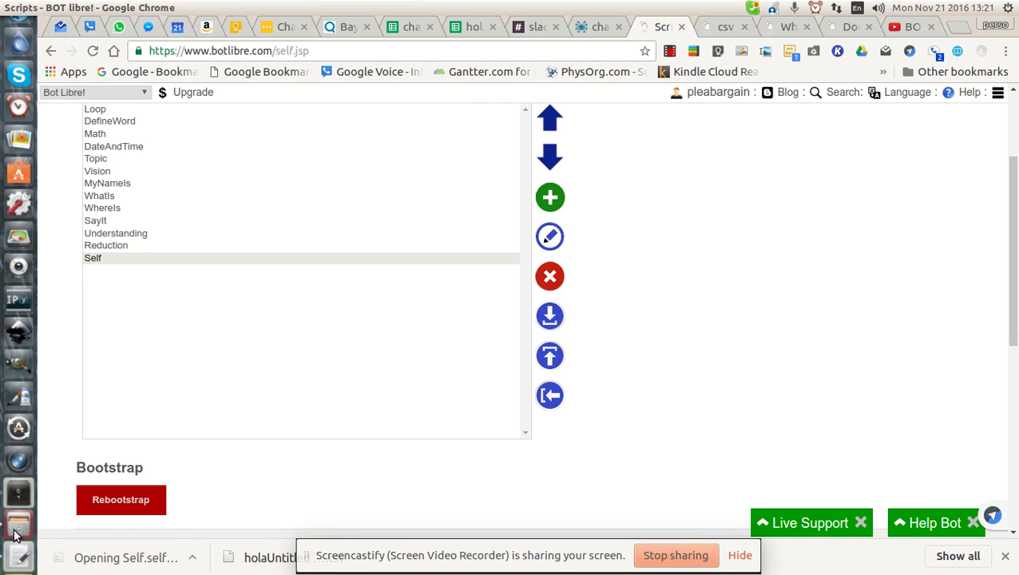
pyautogui.click(14, 531)
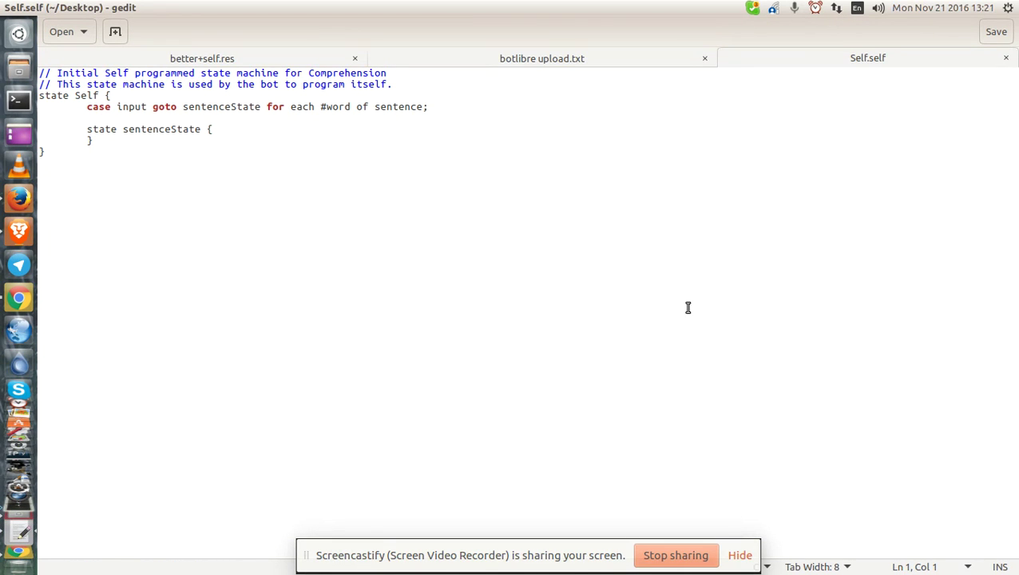
# Open better+self.res from the Desktop listing in the text editor, then return to the browser
pyautogui.hotkey('alt', 'Tab')
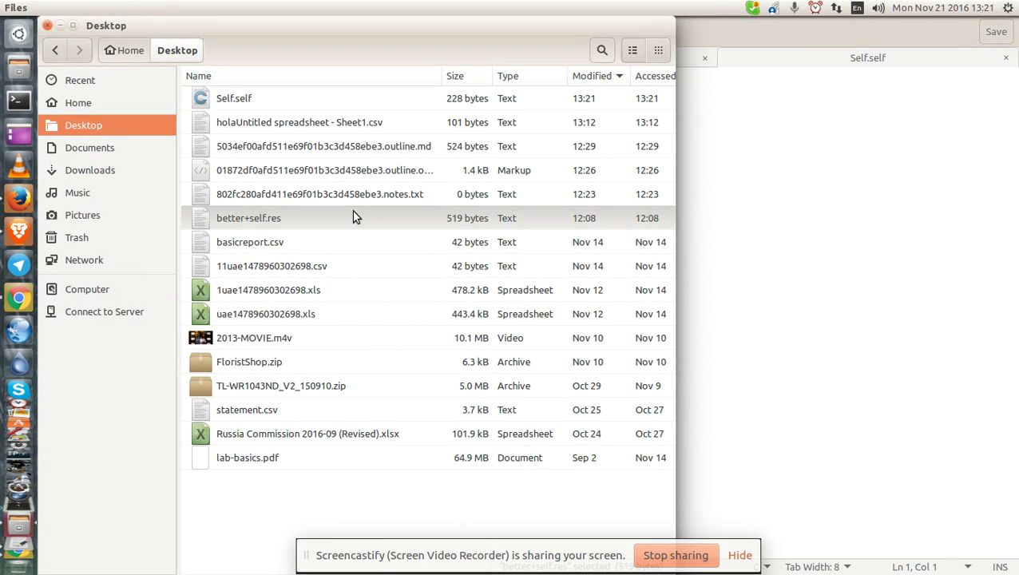
pyautogui.doubleClick(349, 212)
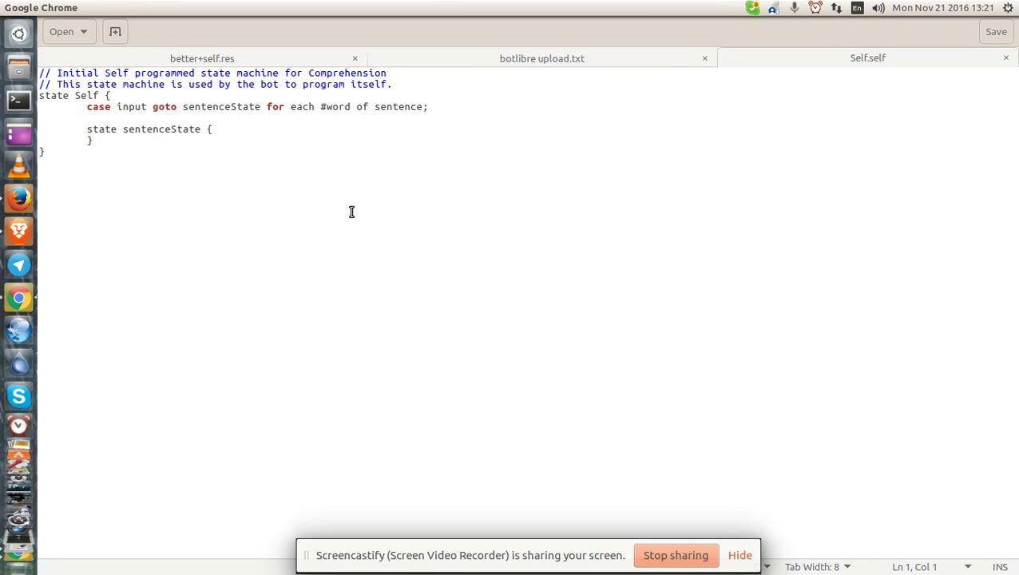
pyautogui.hotkey('alt', 'Tab')
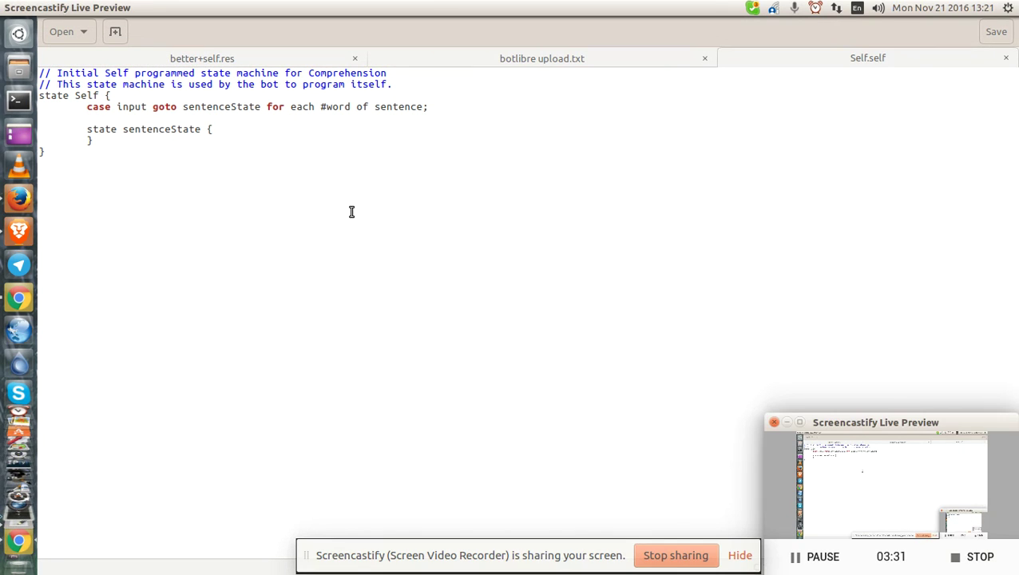
pyautogui.hotkey('alt', 'Tab')
pyautogui.hotkey('alt', 'Tab')
pyautogui.hotkey('alt', 'Tab')
pyautogui.hotkey('alt', 'Tab')
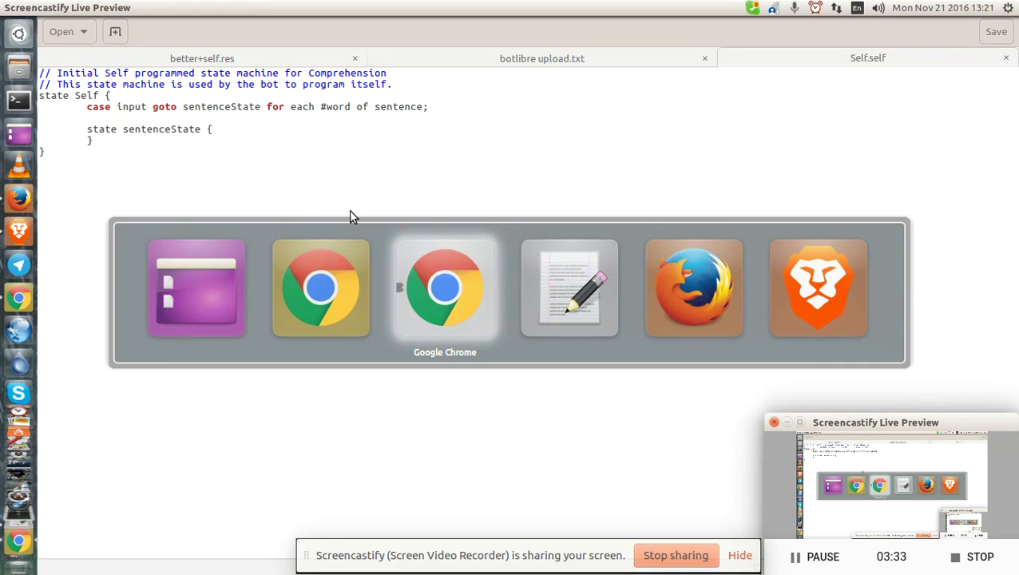
pyautogui.hotkey('alt', 'Tab')
pyautogui.hotkey('alt', 'Tab')
pyautogui.hotkey('alt', 'Tab')
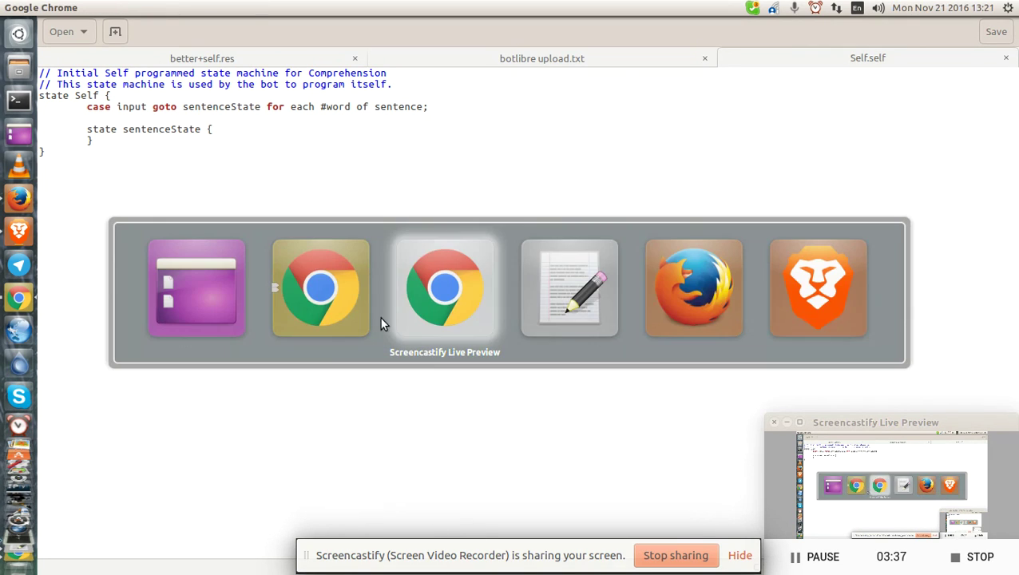
pyautogui.hotkey('alt', 'Tab')
pyautogui.hotkey('alt', 'Tab')
pyautogui.hotkey('alt', 'Tab')
pyautogui.hotkey('alt', 'Tab')
pyautogui.hotkey('alt', 'Tab')
pyautogui.hotkey('alt', 'Tab')
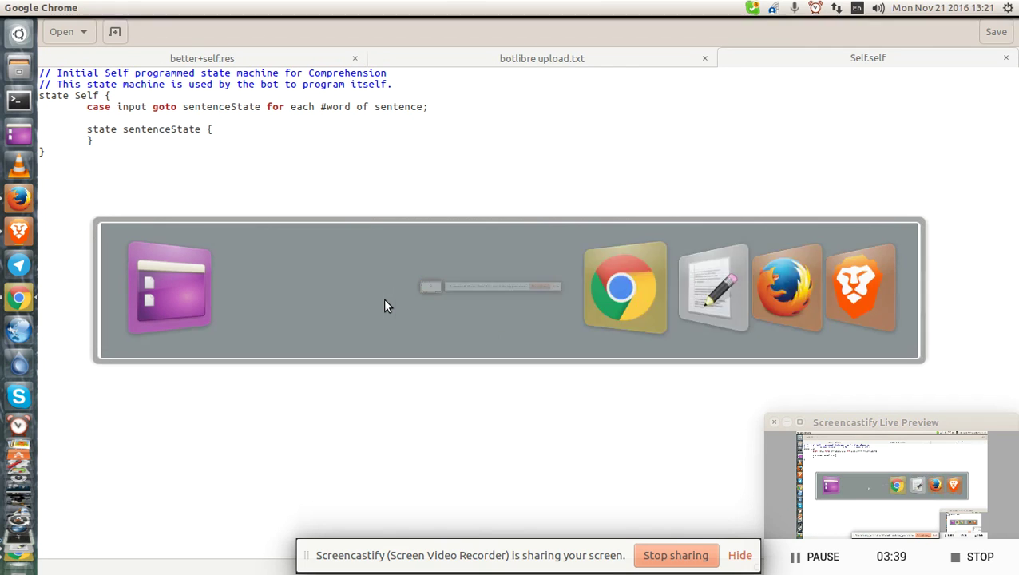
# Select the Understanding, DefineWord, Loop and Topic entries in the Active Scripts list
pyautogui.click(267, 296)
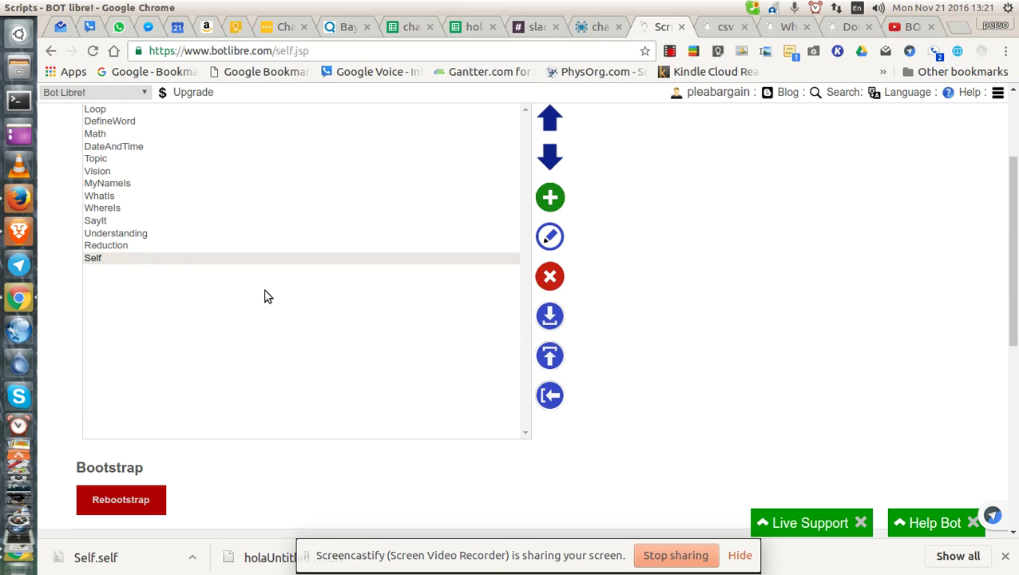
pyautogui.click(190, 232)
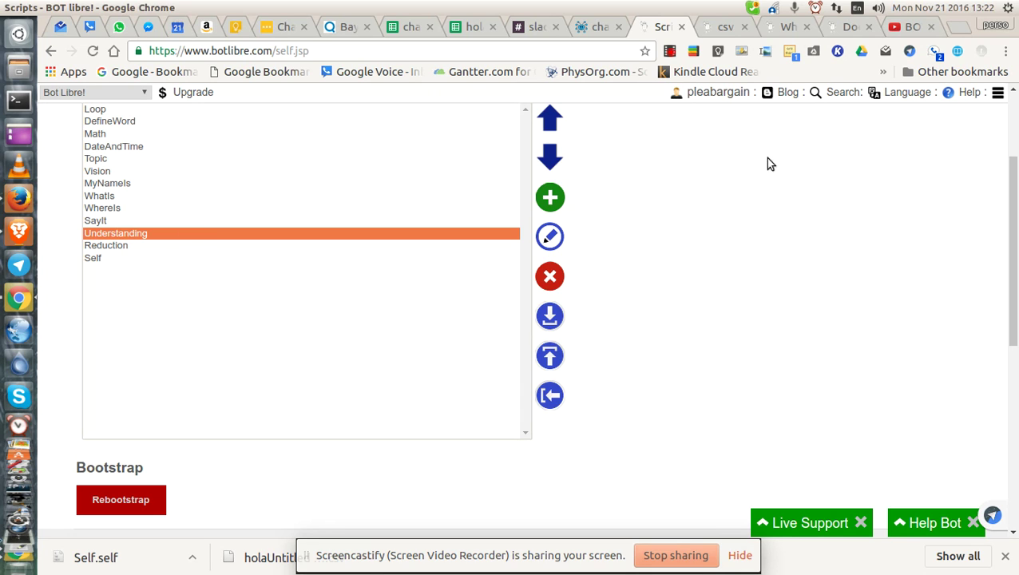
pyautogui.scroll(2, 1011, 304)
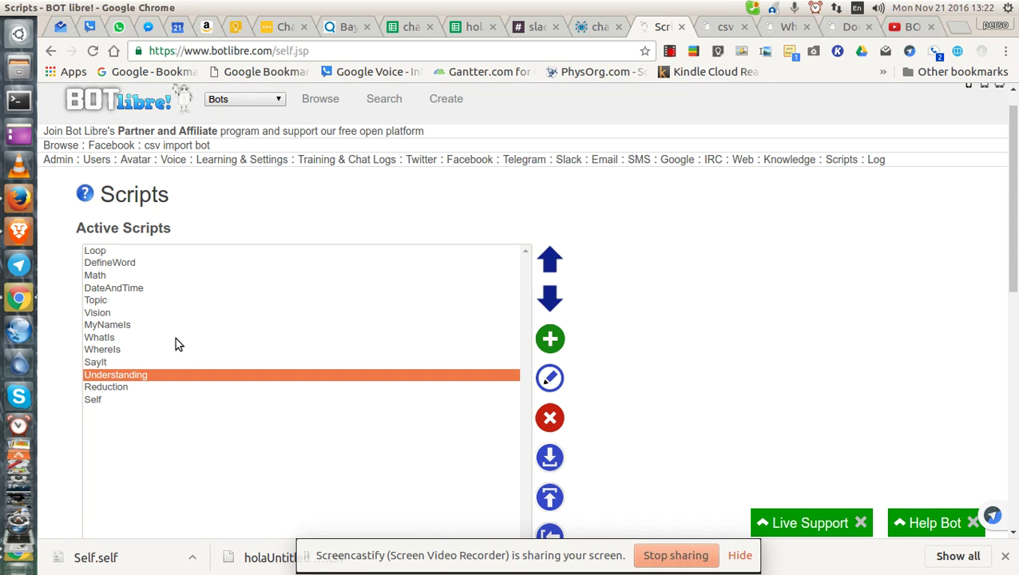
pyautogui.click(149, 258)
pyautogui.click(156, 250)
pyautogui.moveTo(156, 278); pyautogui.dragTo(162, 311)
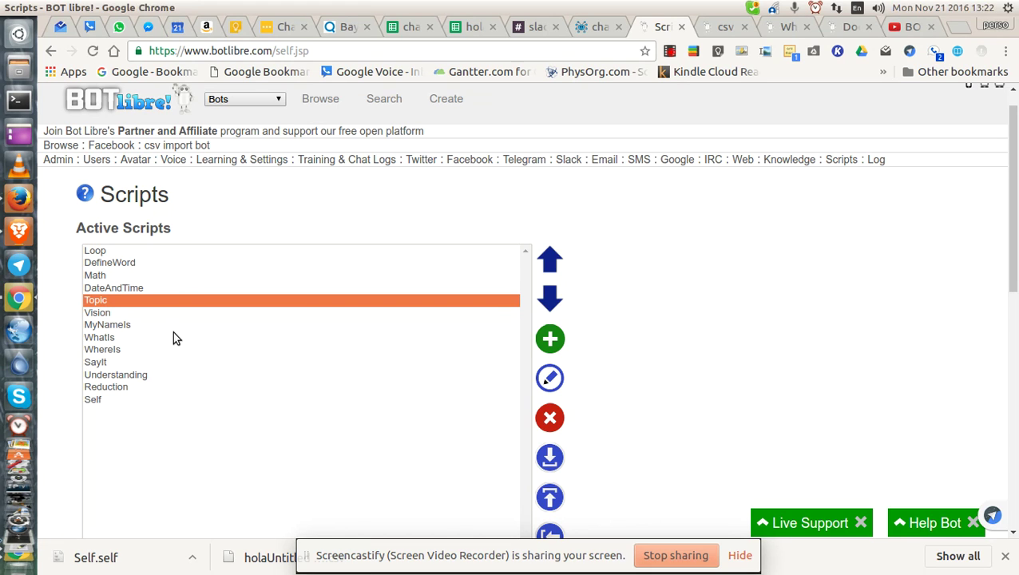
pyautogui.scroll(-2, 220, 339)
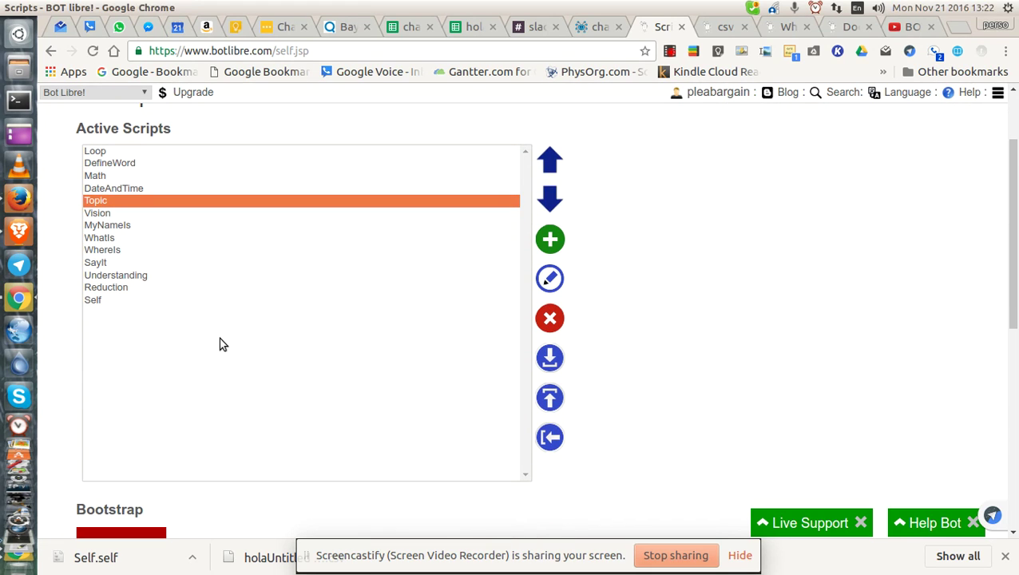
# Look through the WhereIs, WhatIs, Vision and MyNameIs scripts
pyautogui.click(150, 250)
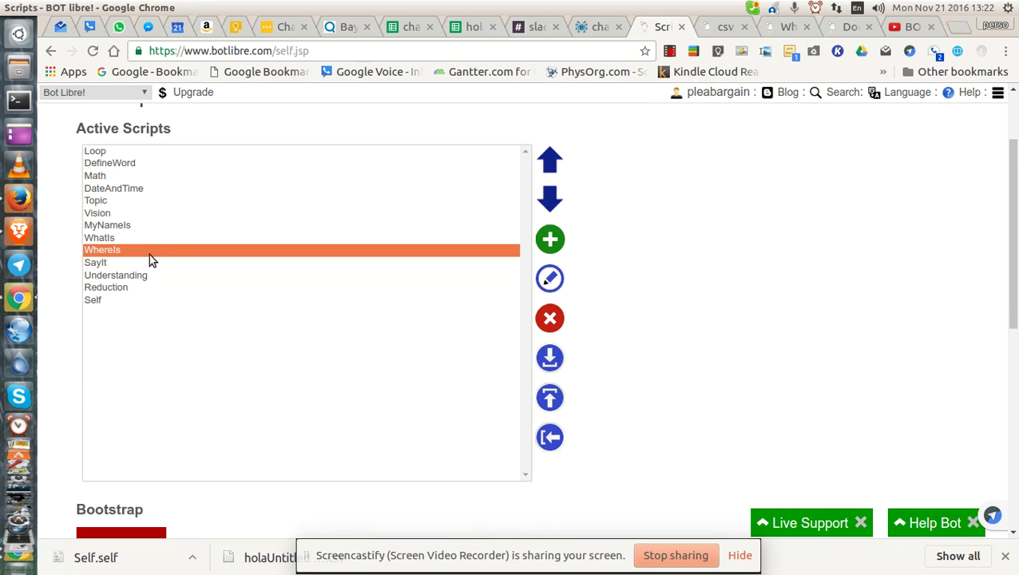
pyautogui.click(152, 242)
pyautogui.click(162, 217)
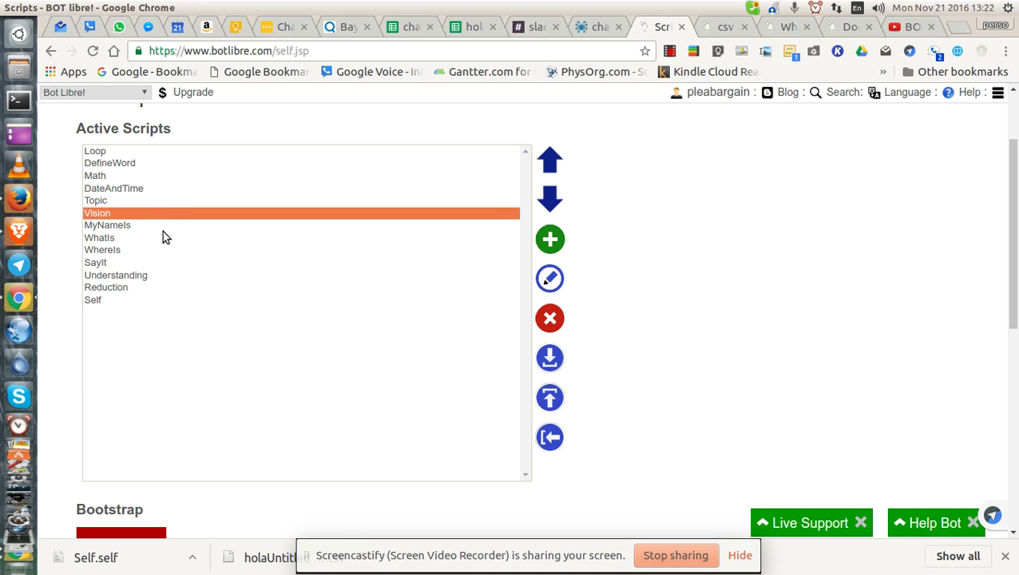
pyautogui.click(162, 234)
pyautogui.click(166, 226)
pyautogui.rightClick(168, 231)
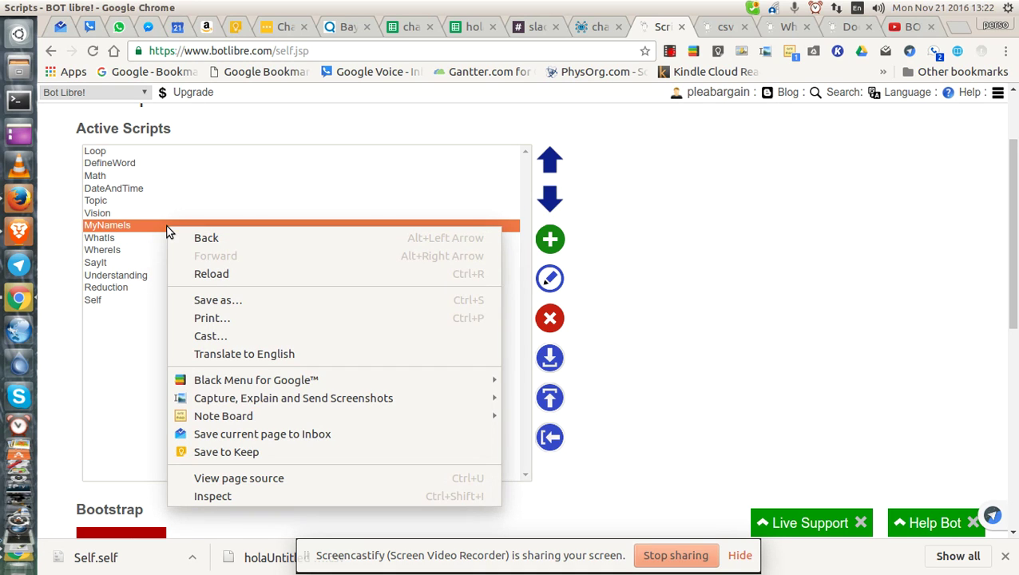
pyautogui.click(151, 222)
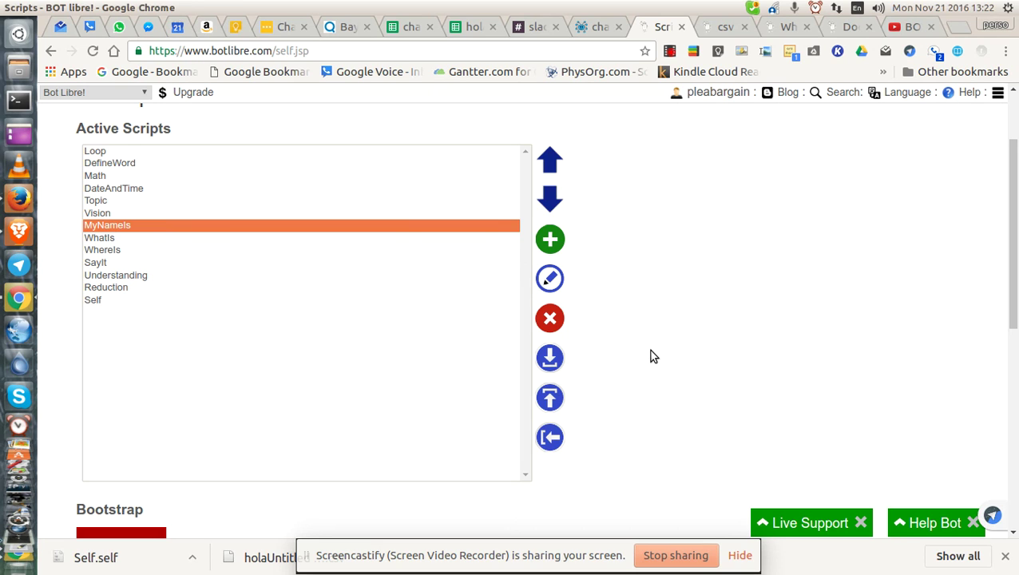
pyautogui.scroll(3, 651, 356)
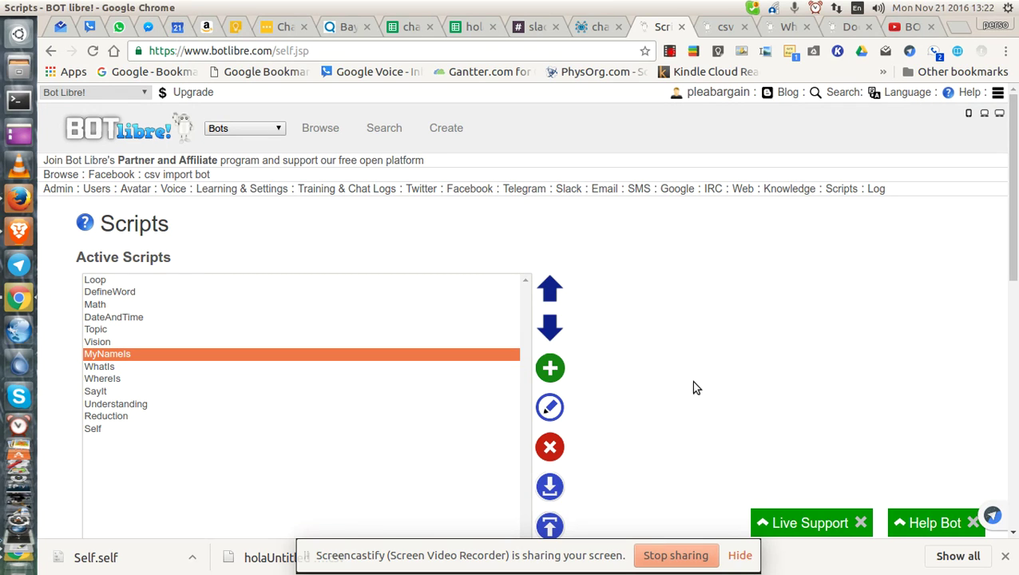
pyautogui.scroll(-1, 669, 384)
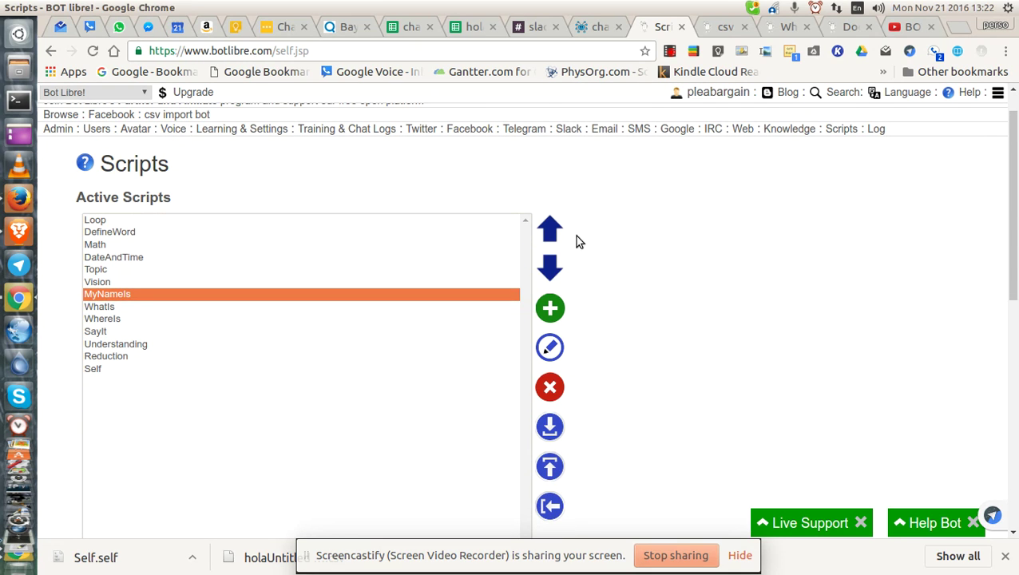
pyautogui.click(915, 28)
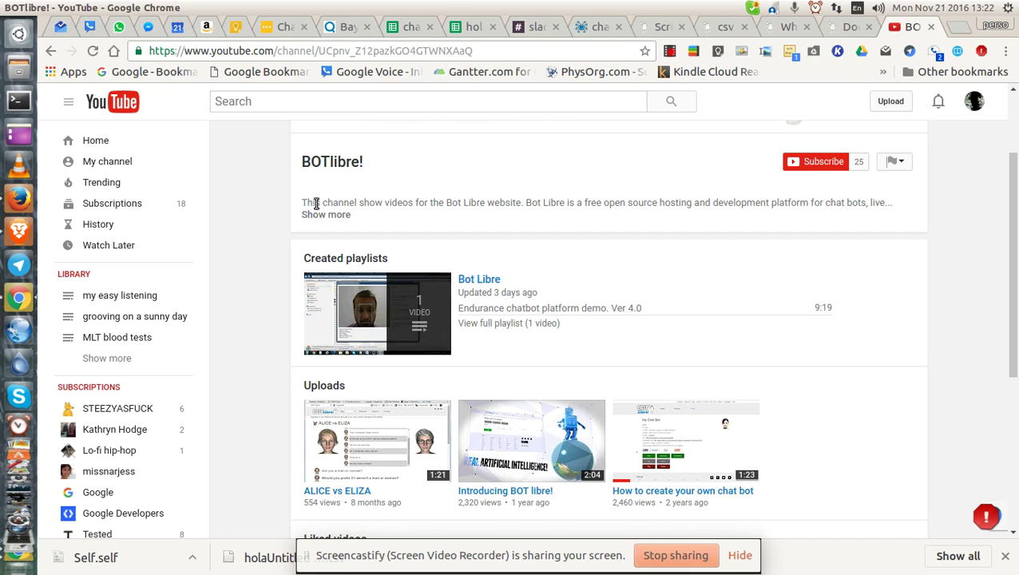
# Scroll through the BOTlibre YouTube channel's playlist and videos
pyautogui.scroll(-1, 474, 224)
pyautogui.scroll(3, 475, 228)
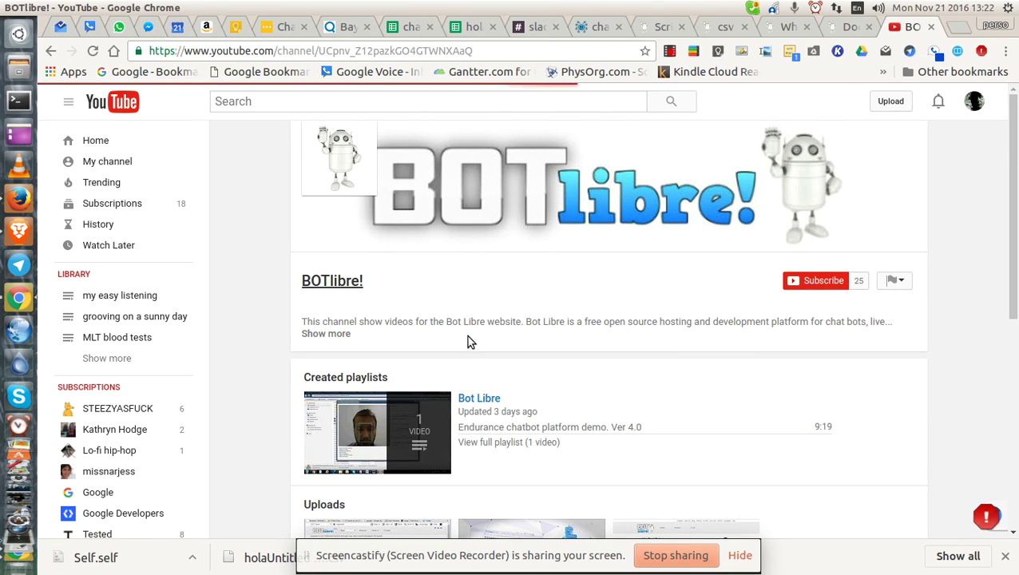
pyautogui.scroll(-4, 495, 359)
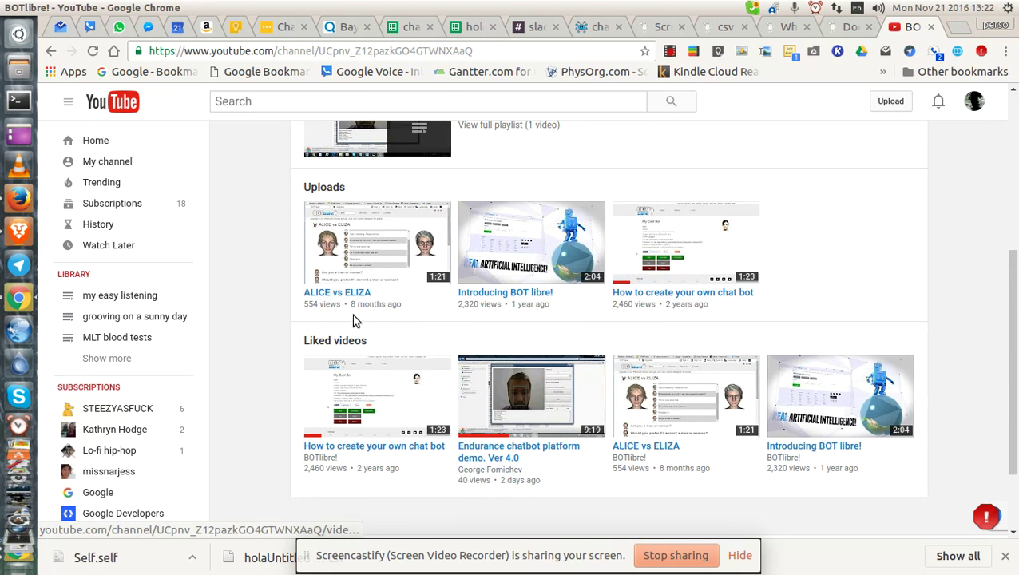
pyautogui.scroll(1, 825, 266)
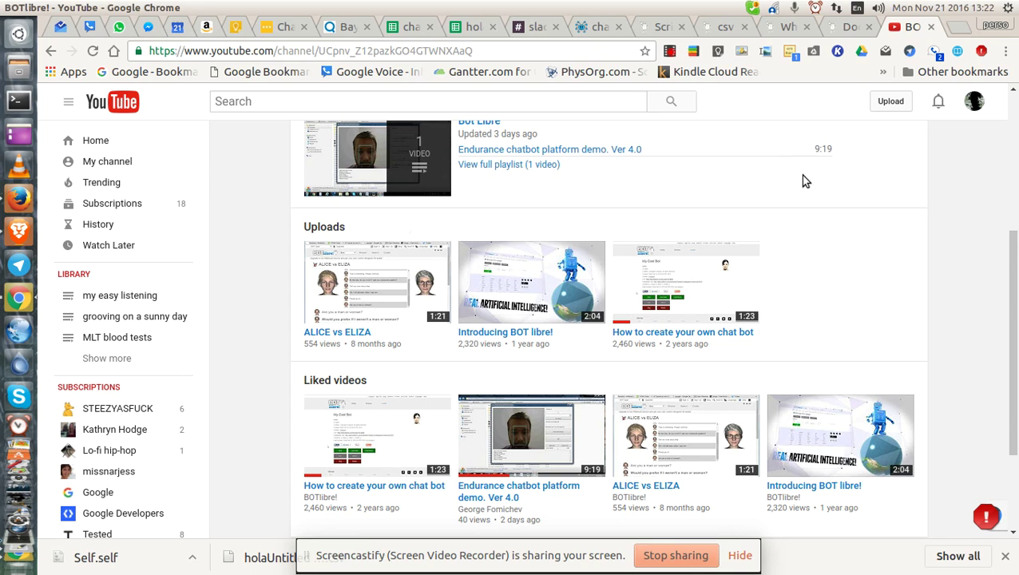
pyautogui.click(723, 26)
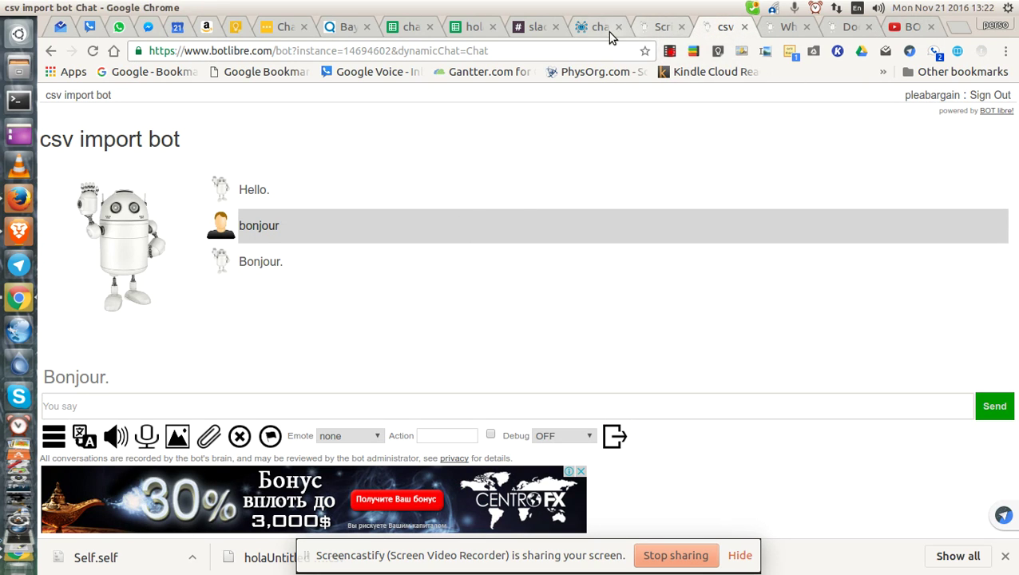
# Enter 'asdfasdf' in cell A3 of the hola chat bot sheet and select its text
pyautogui.click(473, 27)
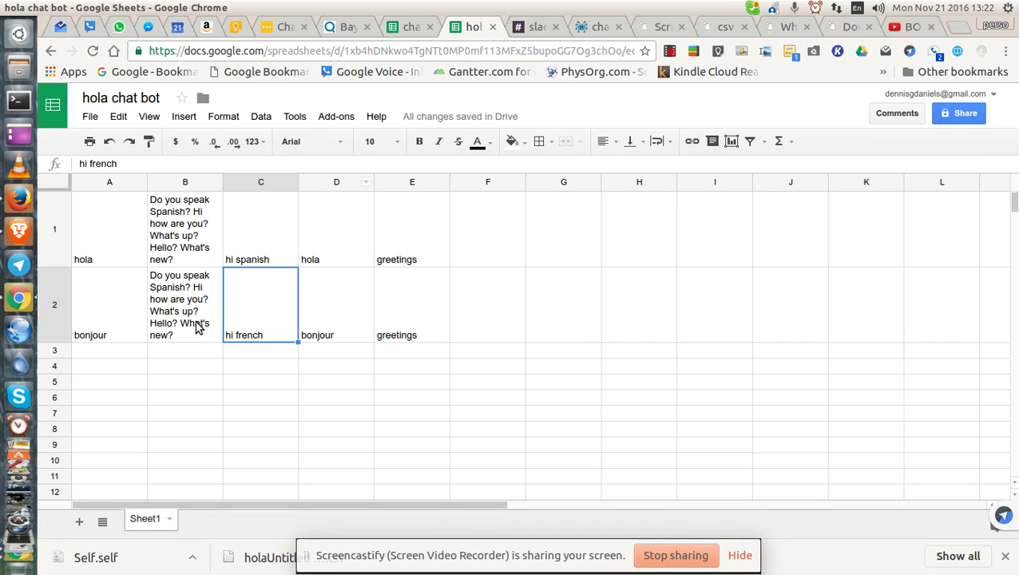
pyautogui.click(114, 354)
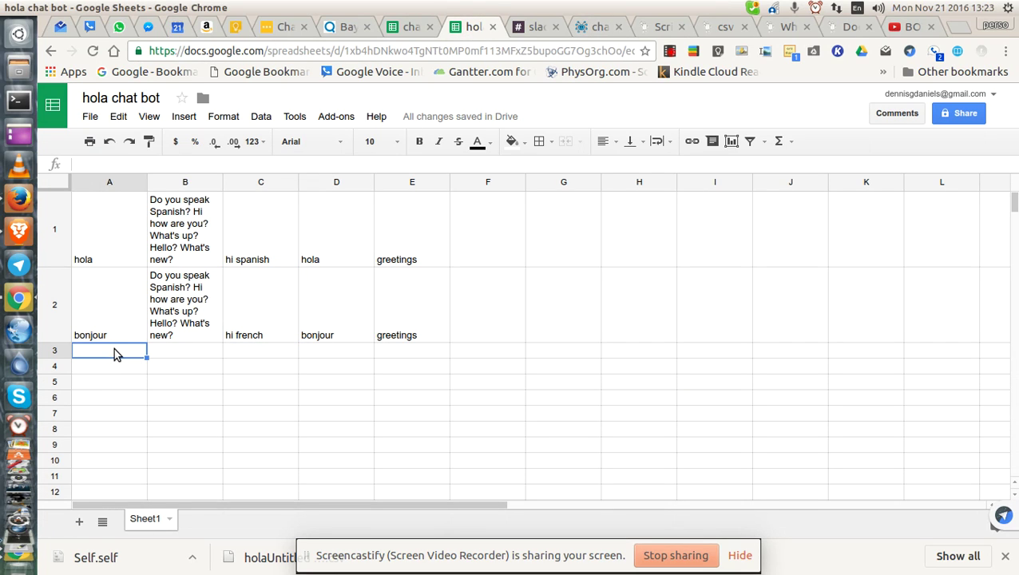
pyautogui.write('3434q')
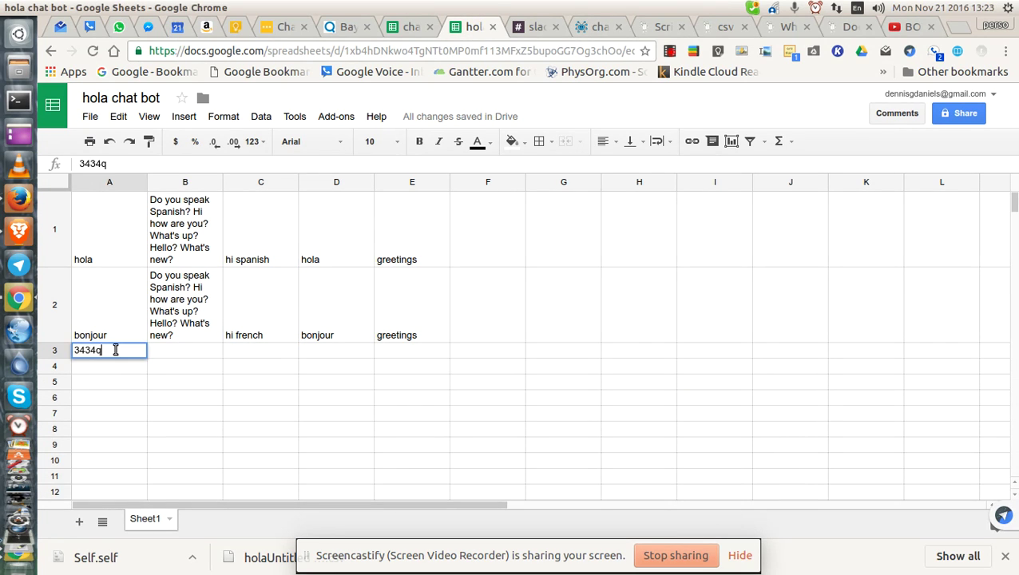
pyautogui.press('BackSpace')
pyautogui.press('BackSpace')
pyautogui.press('BackSpace')
pyautogui.write('asdfasdf')
pyautogui.press('Tab')
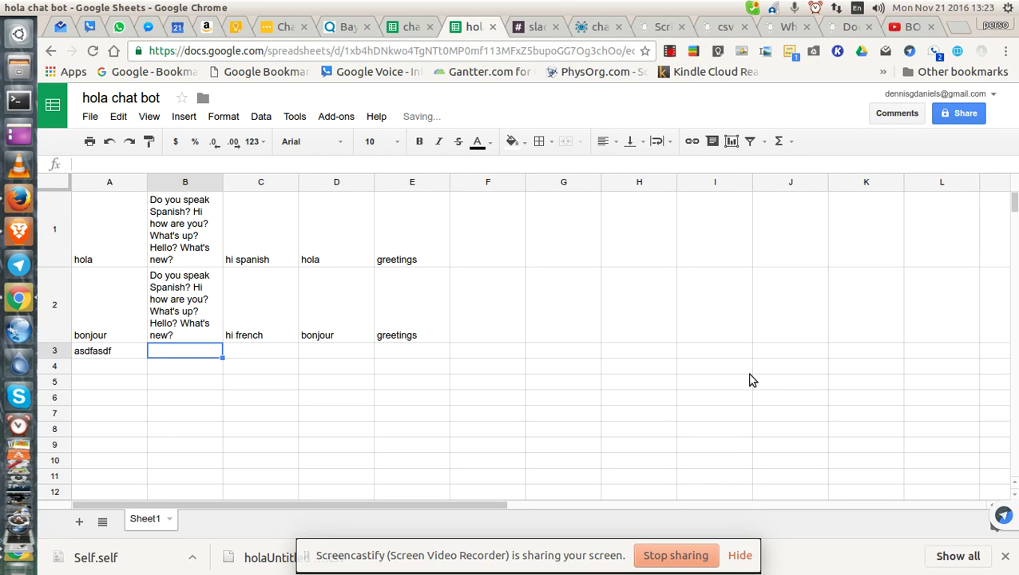
pyautogui.click(101, 354)
pyautogui.doubleClick(101, 353)
pyautogui.click(102, 352)
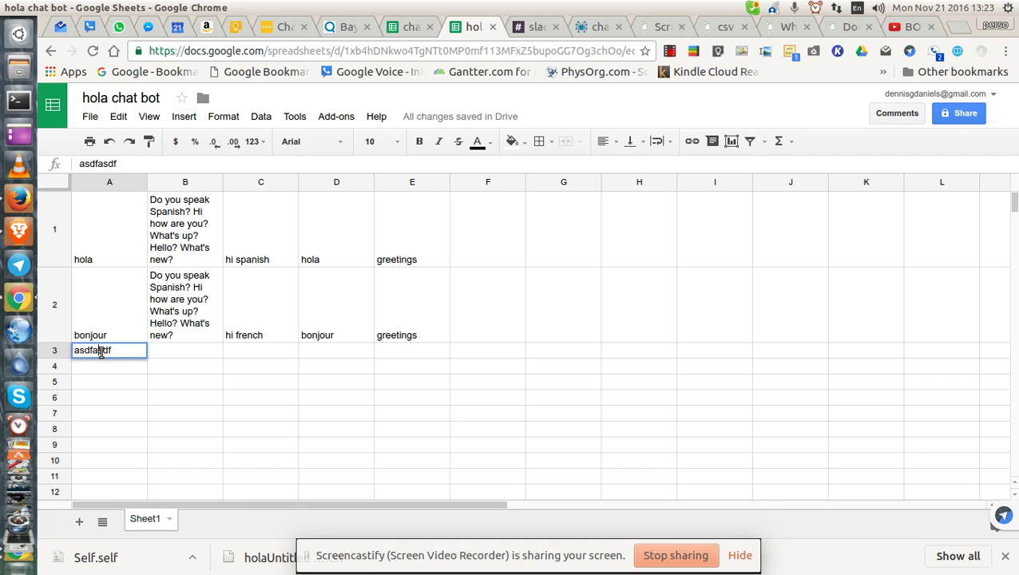
pyautogui.doubleClick(101, 352)
pyautogui.hotkey('ctrl', 'c')
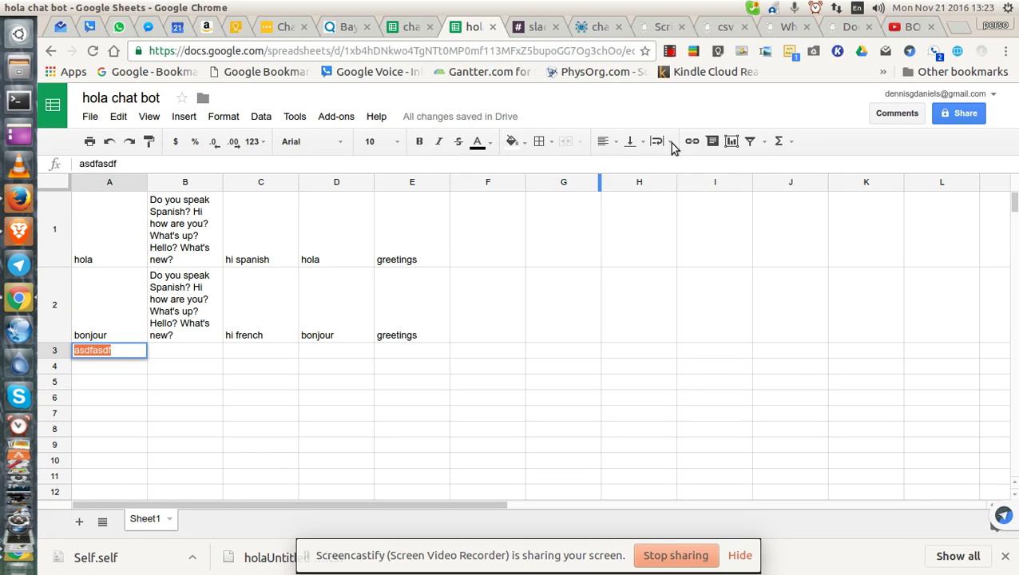
pyautogui.click(665, 26)
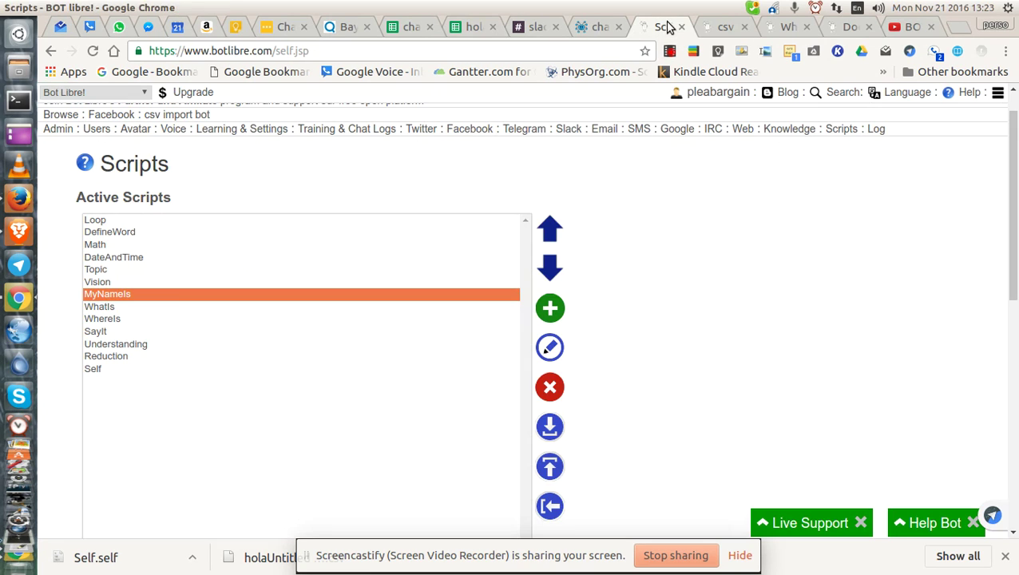
# Send 'asdfasdf' to the csv import bot, which replies 'I have no idea what to say, please correct me.'
pyautogui.click(725, 27)
pyautogui.click(177, 406)
pyautogui.hotkey('ctrl', 'v')
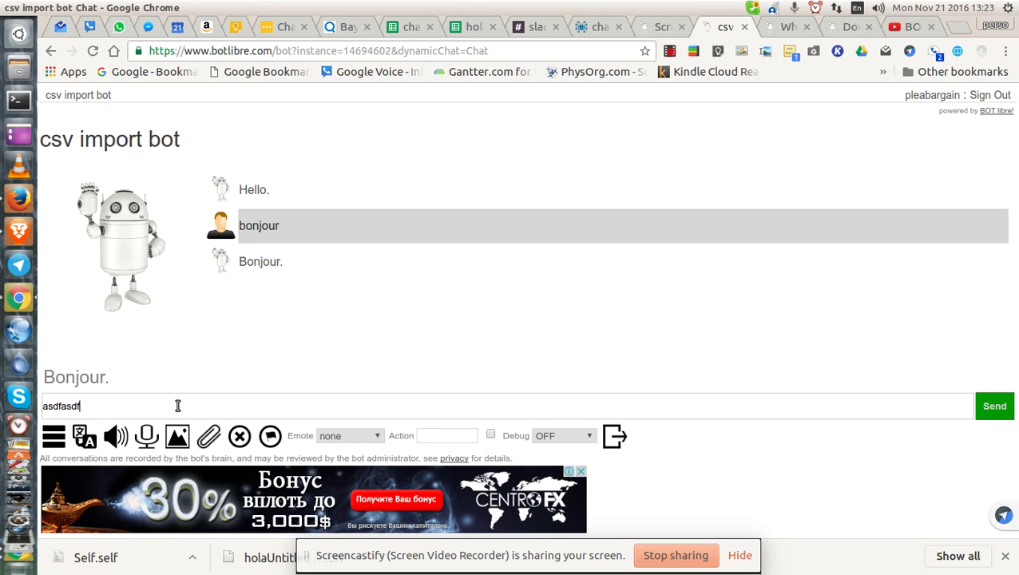
pyautogui.press('Return')
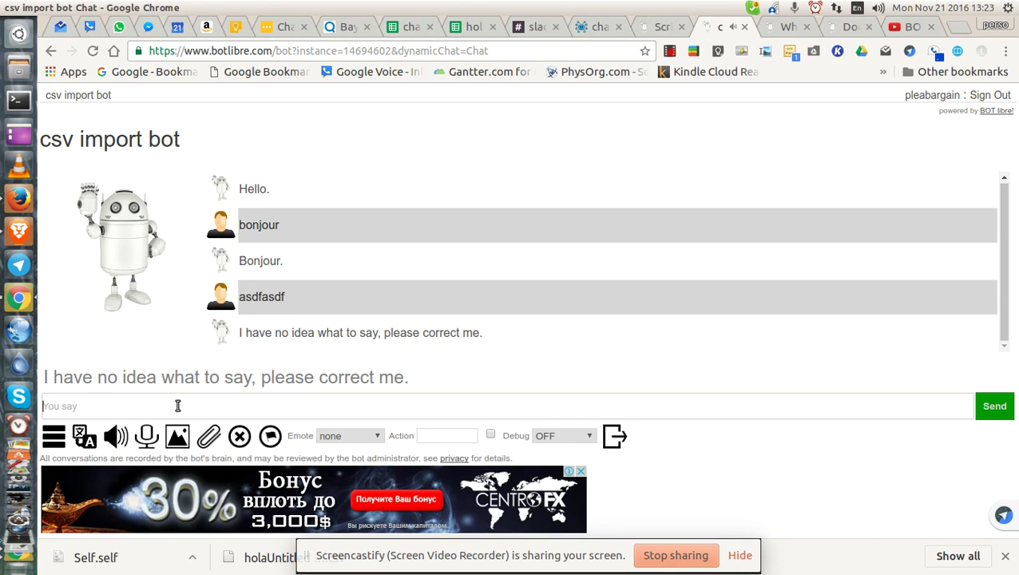
pyautogui.click(660, 28)
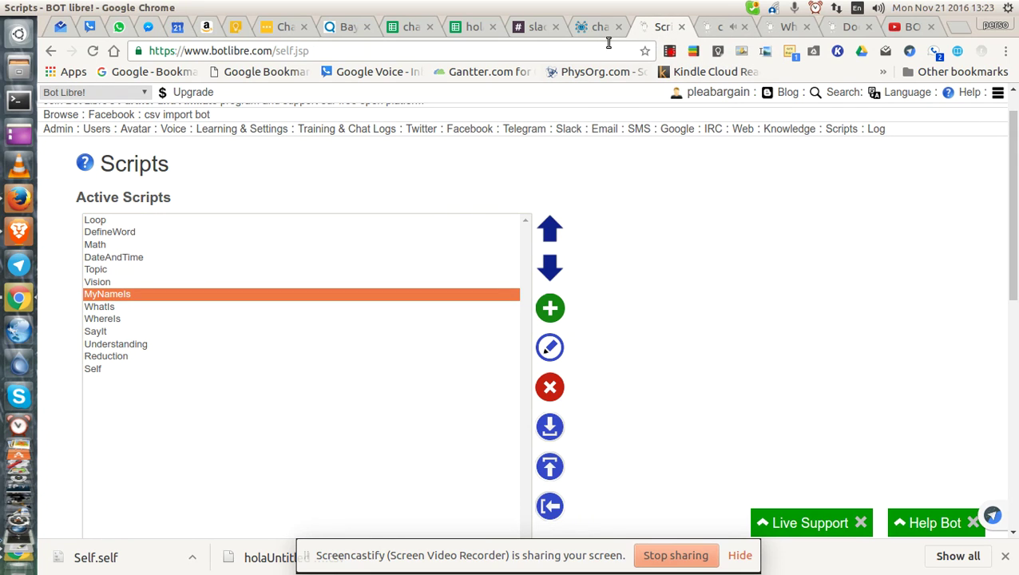
# In the hola chat bot sheet, enter 'Please learn how to type. Please try again' in B3
pyautogui.click(471, 28)
pyautogui.click(182, 357)
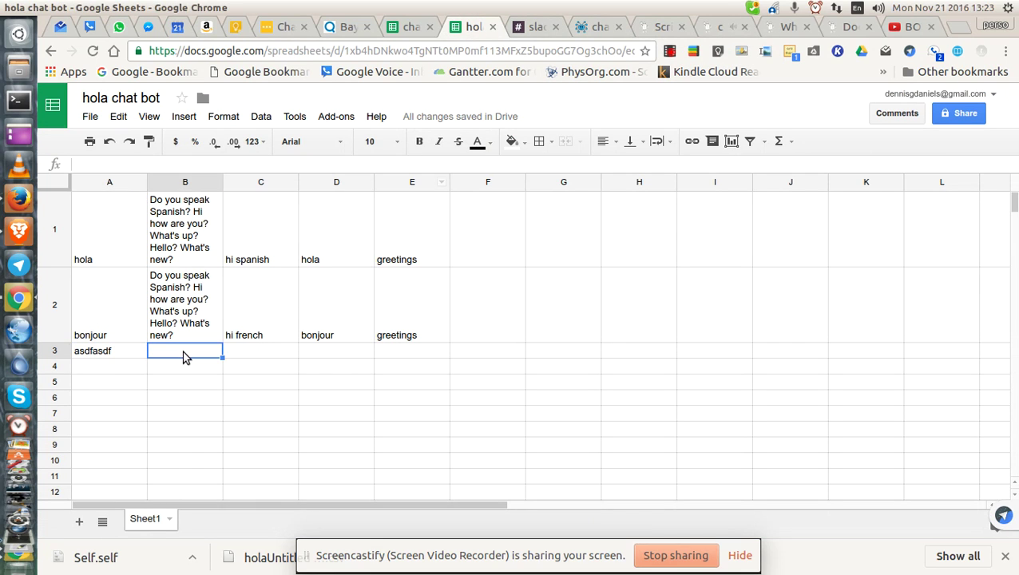
pyautogui.write('Please let')
pyautogui.press('BackSpace')
pyautogui.write('arn ')
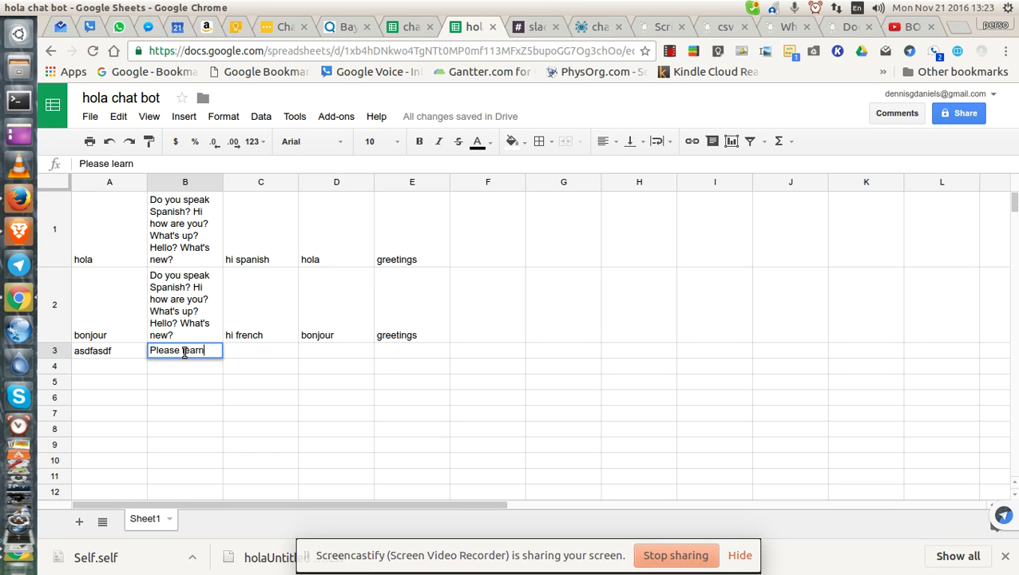
pyautogui.write('how to')
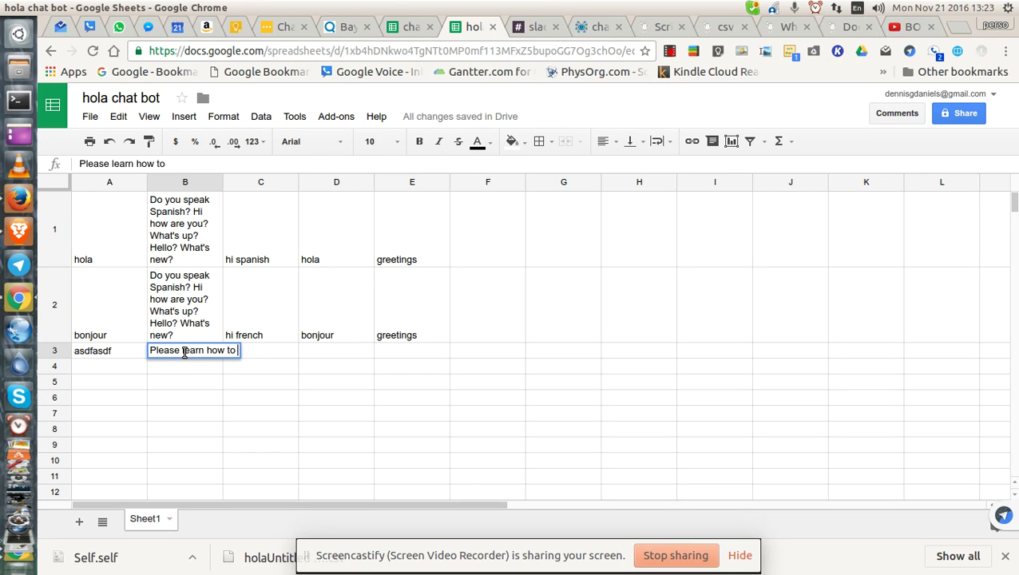
pyautogui.write(' type')
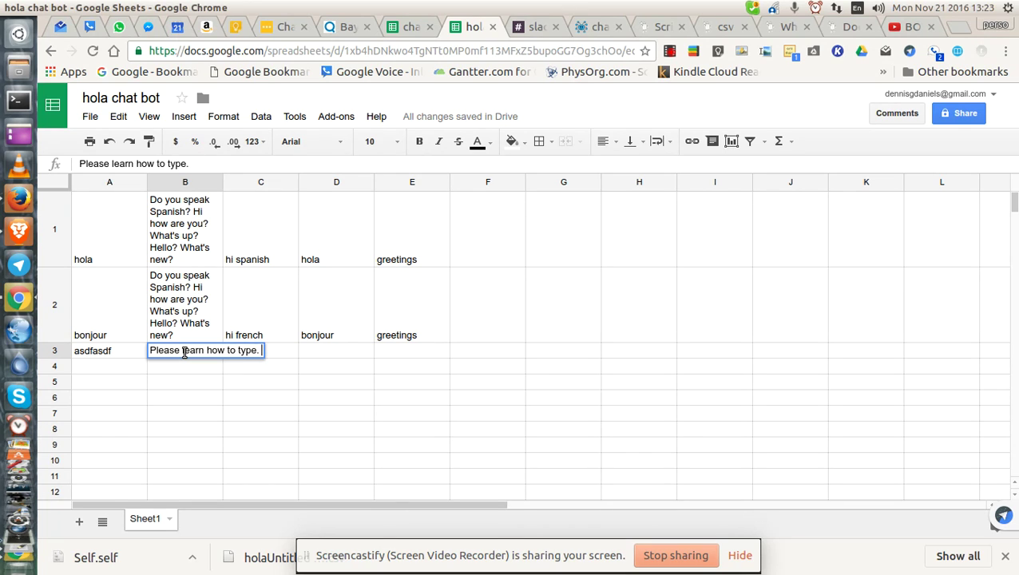
pyautogui.write('. Please typ')
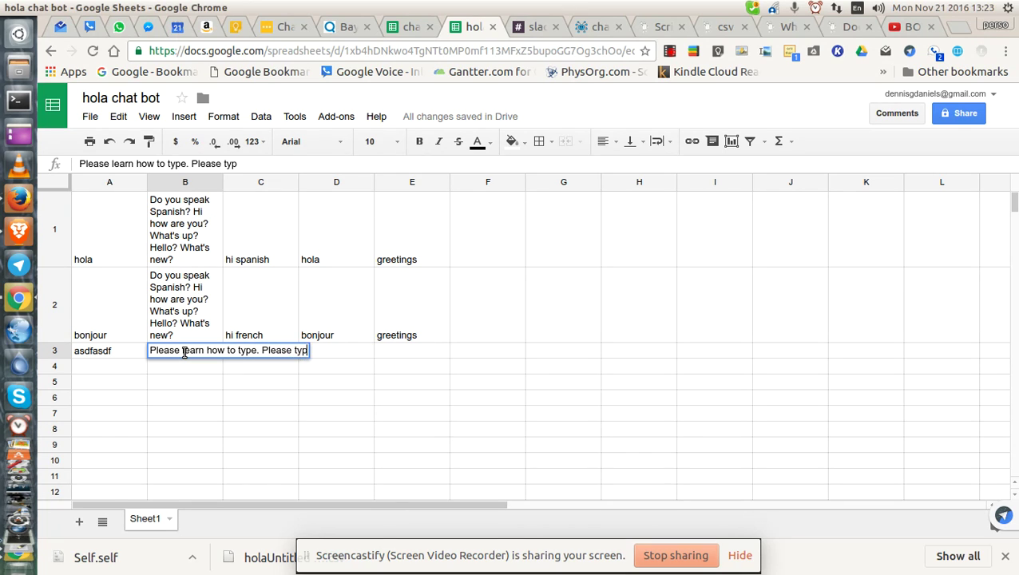
pyautogui.write('e again')
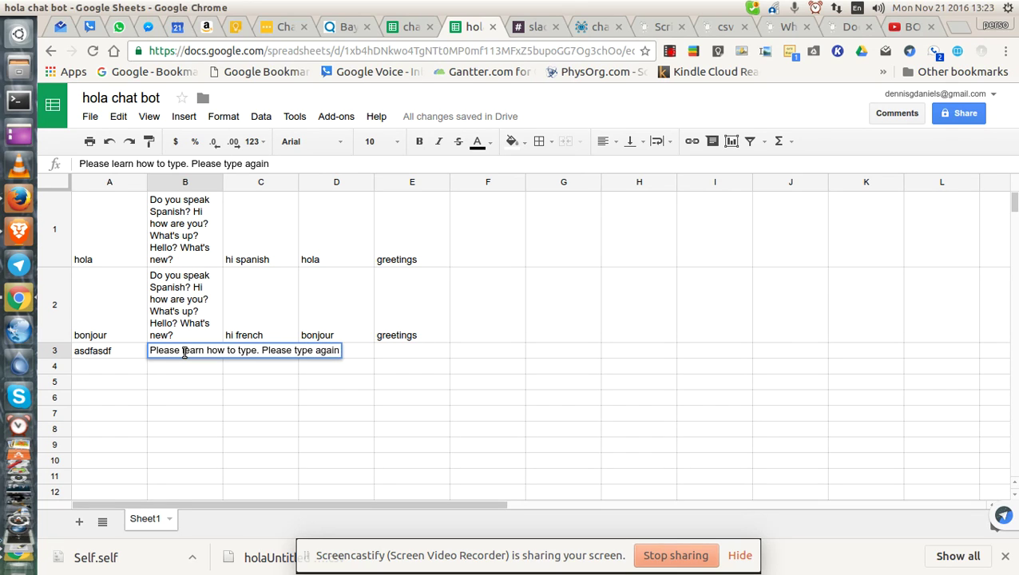
pyautogui.press('BackSpace')
pyautogui.press('BackSpace')
pyautogui.press('BackSpace')
pyautogui.press('BackSpace')
pyautogui.press('BackSpace')
pyautogui.press('BackSpace')
pyautogui.press('BackSpace')
pyautogui.press('BackSpace')
pyautogui.press('BackSpace')
pyautogui.write('ry ')
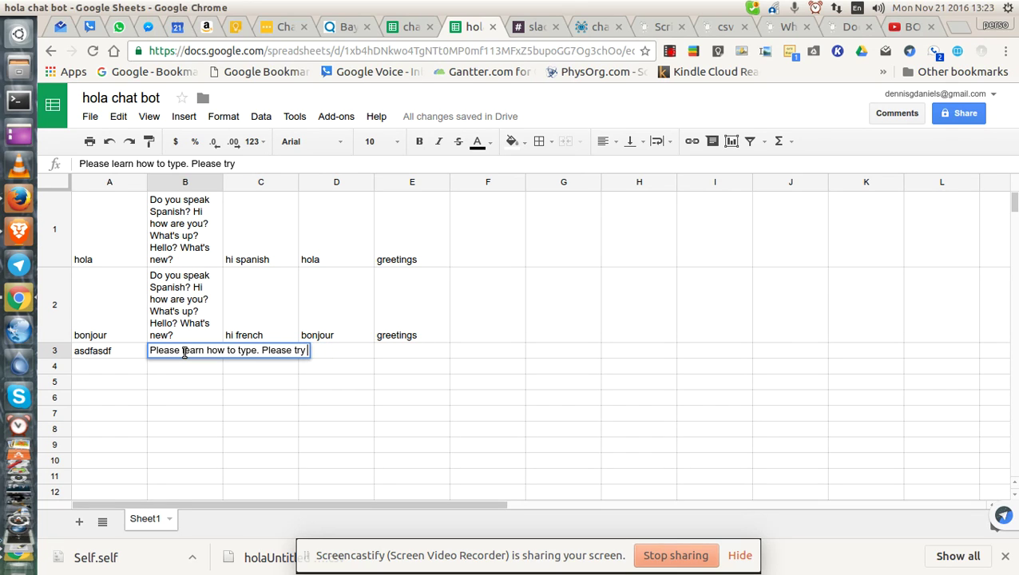
pyautogui.write('again')
# Fill C3, D3 and E3 with 'error' and select the whole data range
pyautogui.press('Tab')
pyautogui.write('er')
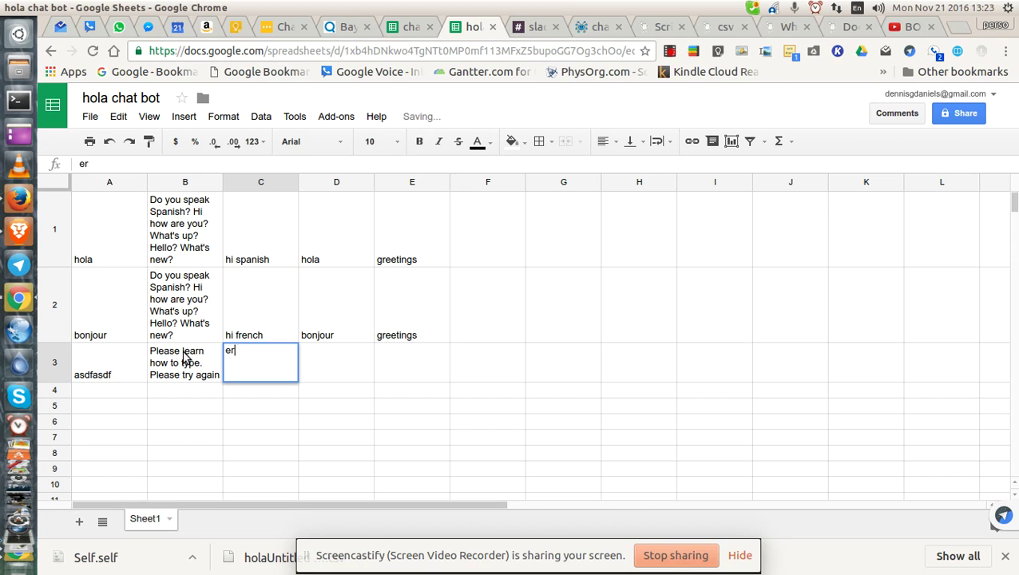
pyautogui.press('Tab')
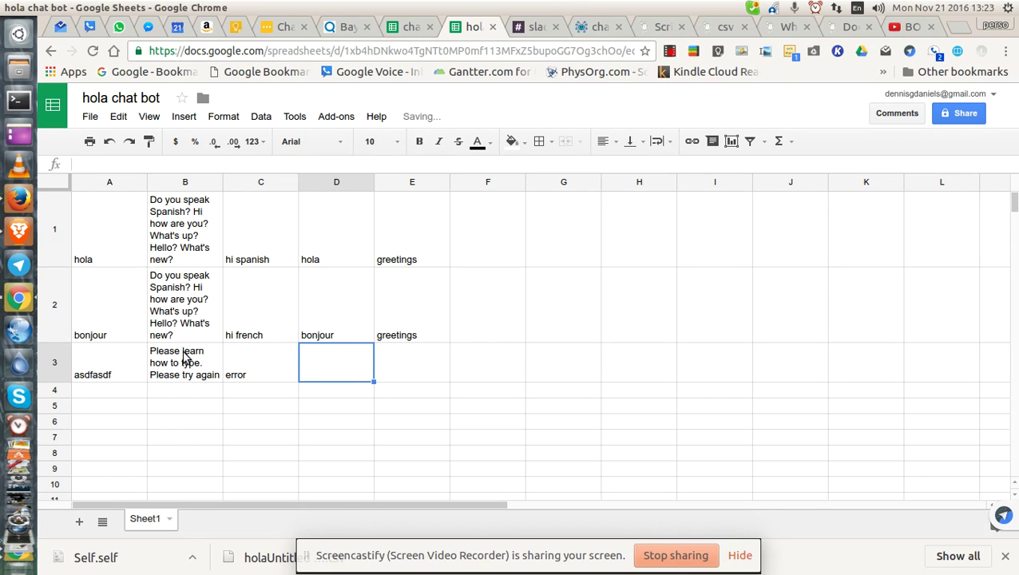
pyautogui.write('error')
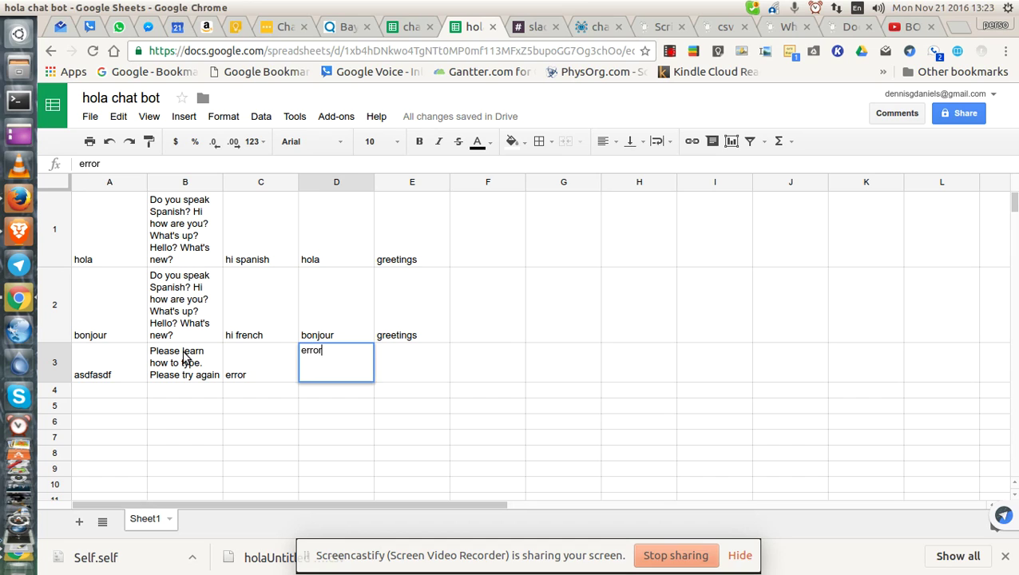
pyautogui.press('Tab')
pyautogui.write('e')
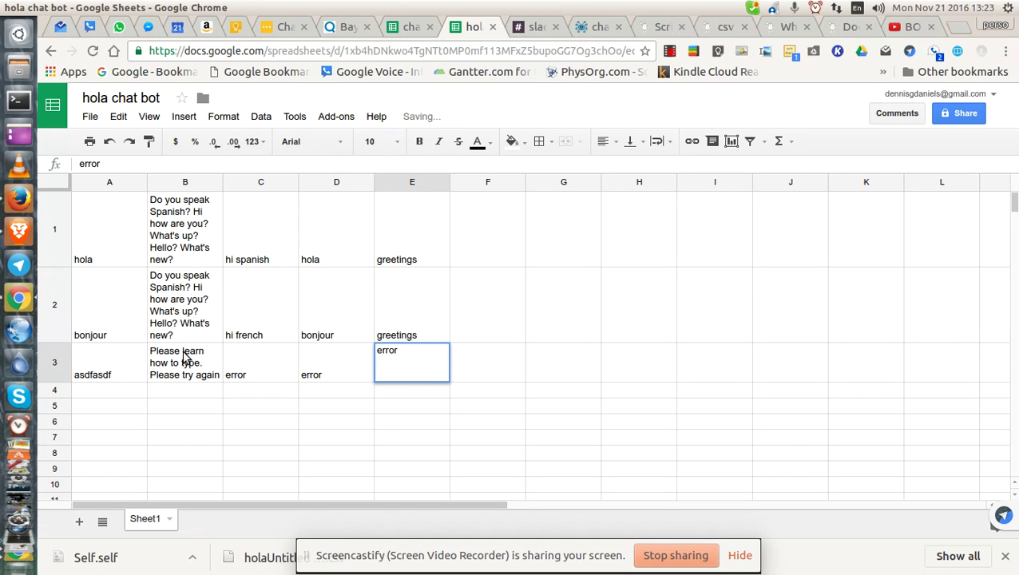
pyautogui.write('rror')
pyautogui.click(188, 362)
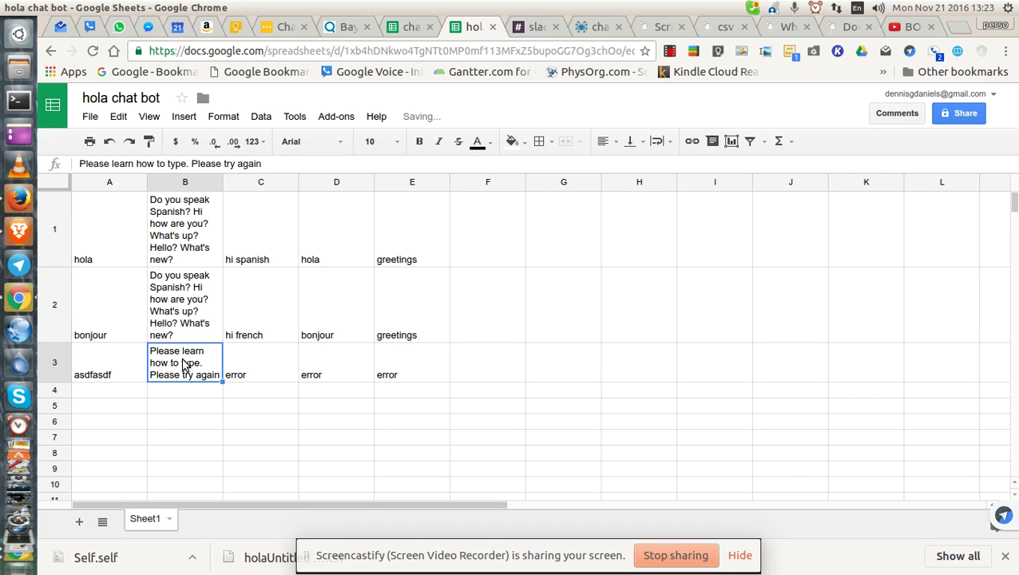
pyautogui.hotkey('ctrl', 'a')
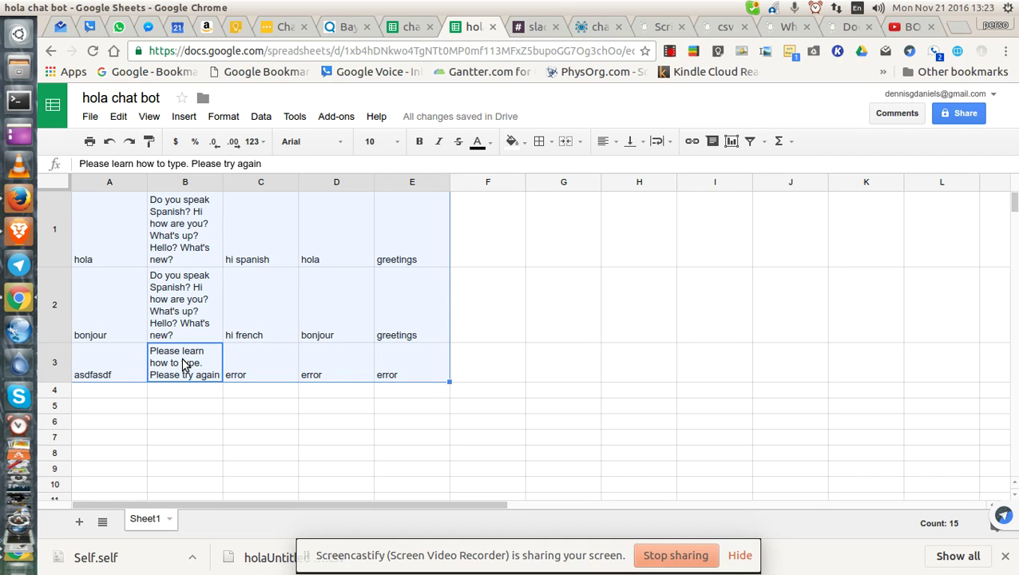
pyautogui.click(91, 116)
# Download the sheet as comma-separated values named 'v1hola chat bot - Sheet1.csv'
pyautogui.moveTo(209, 370)
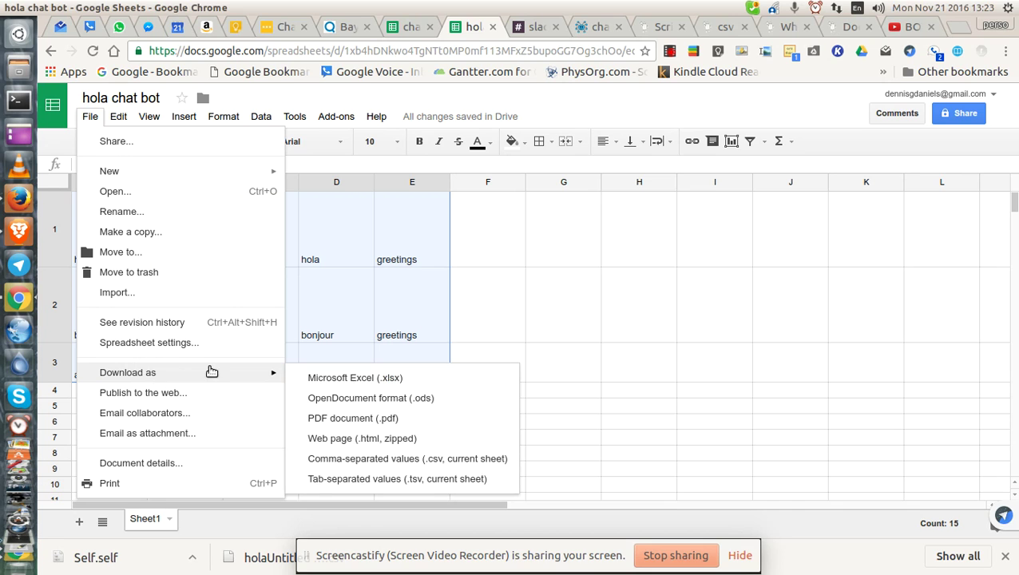
pyautogui.click(366, 462)
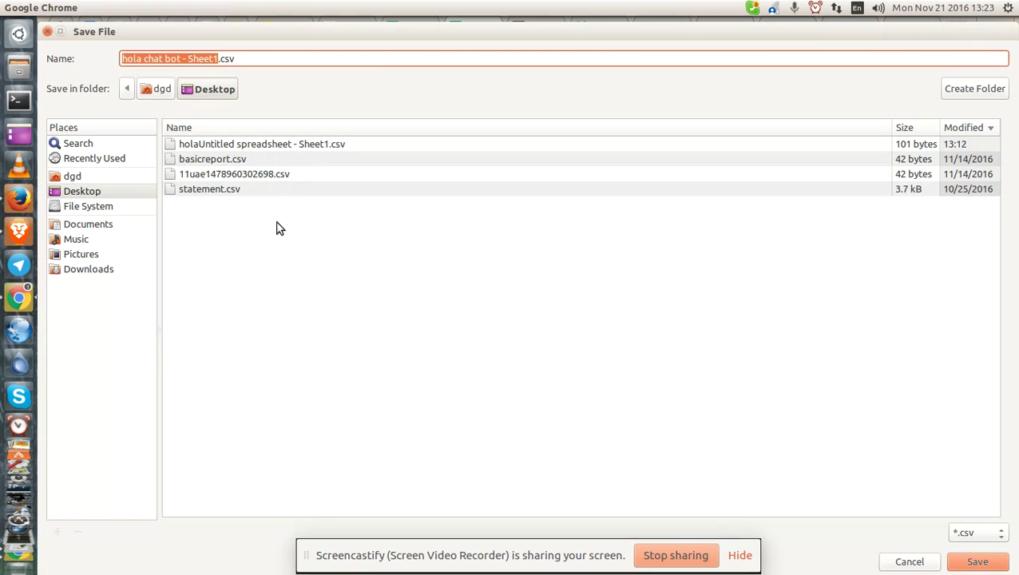
pyautogui.click(124, 59)
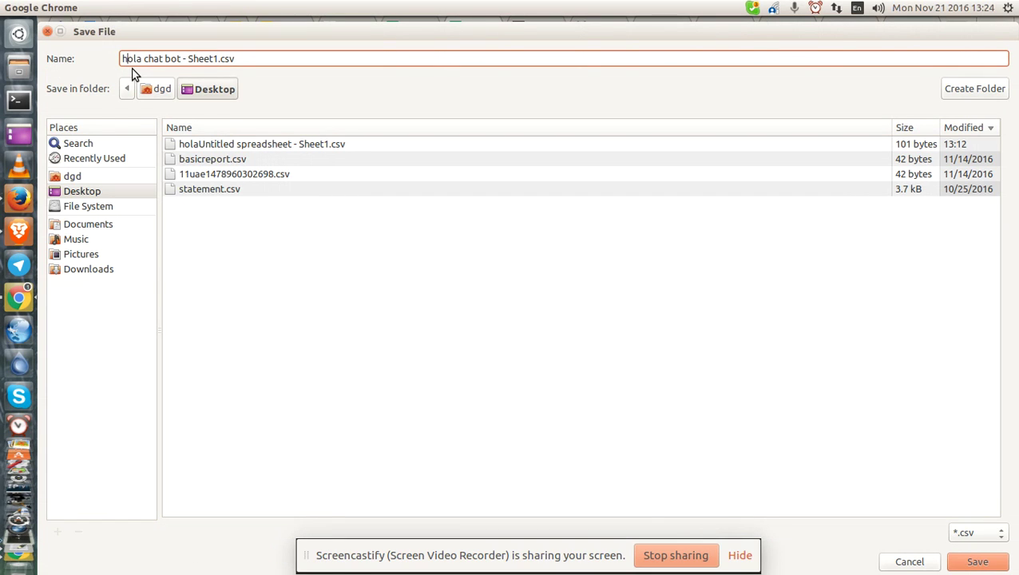
pyautogui.write('v1')
pyautogui.press('Return')
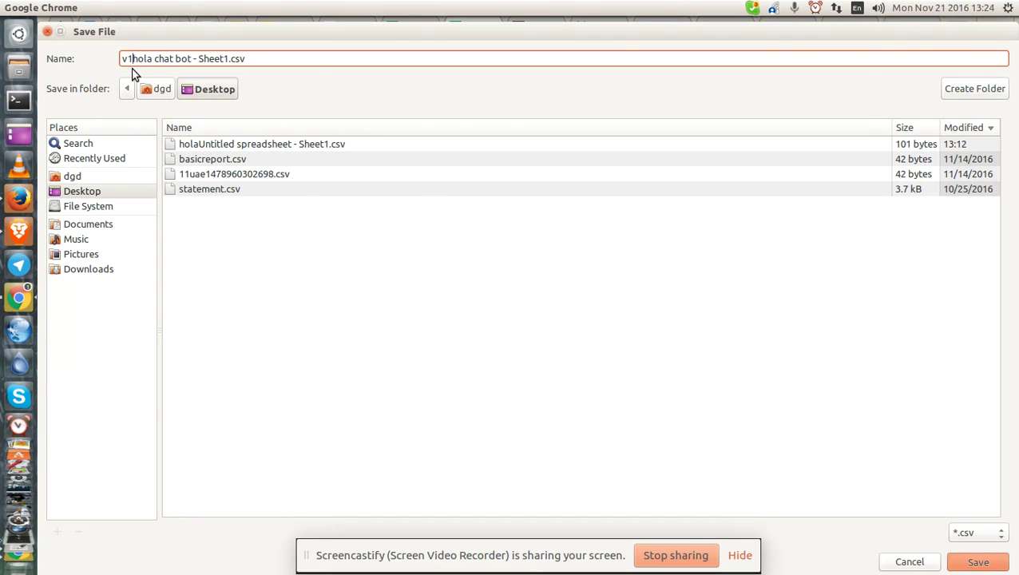
# Go from the Bot Libre Scripts page to the csv import bot's Admin Console
pyautogui.click(596, 26)
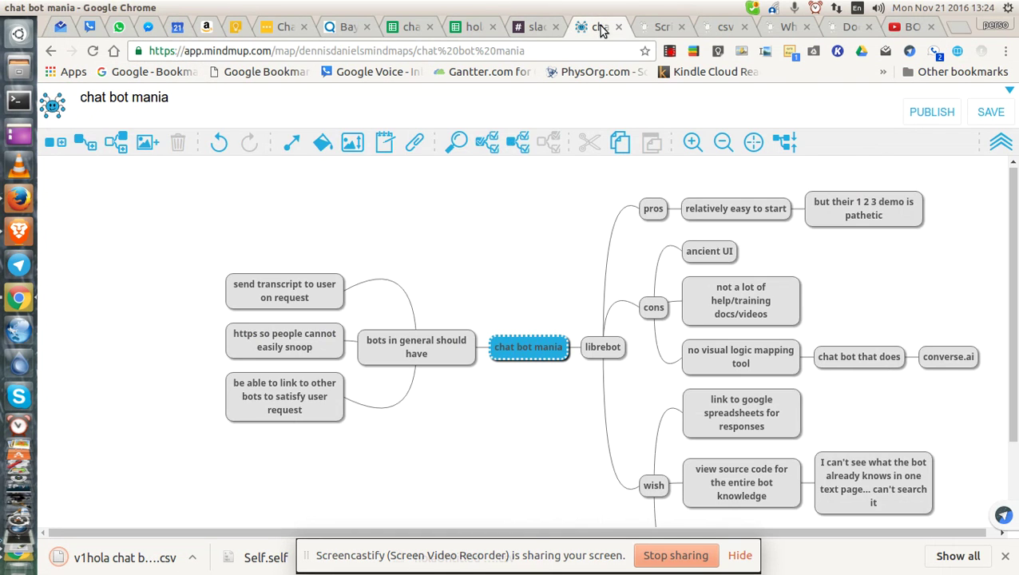
pyautogui.click(661, 27)
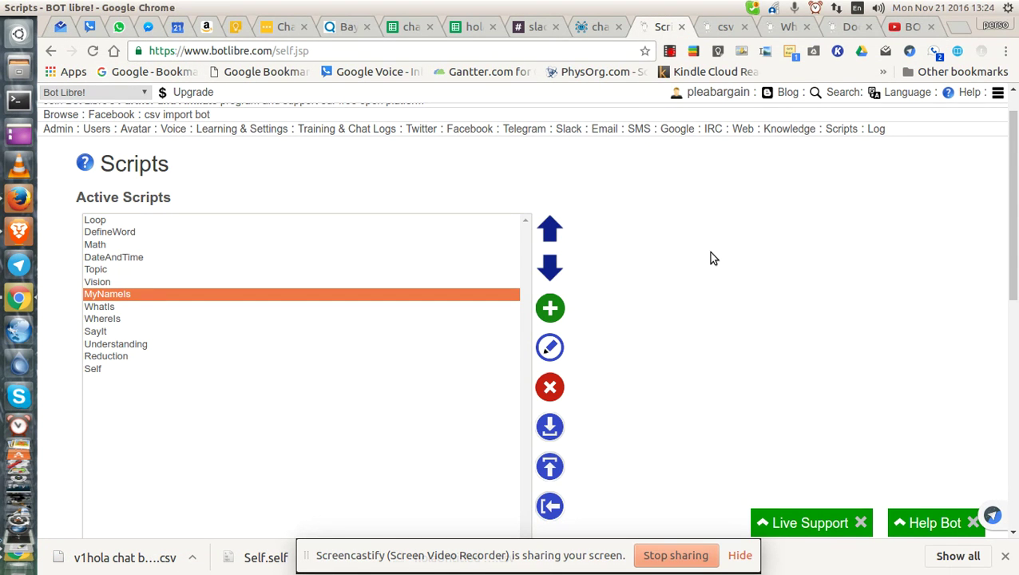
pyautogui.scroll(1, 711, 267)
pyautogui.scroll(-3, 677, 343)
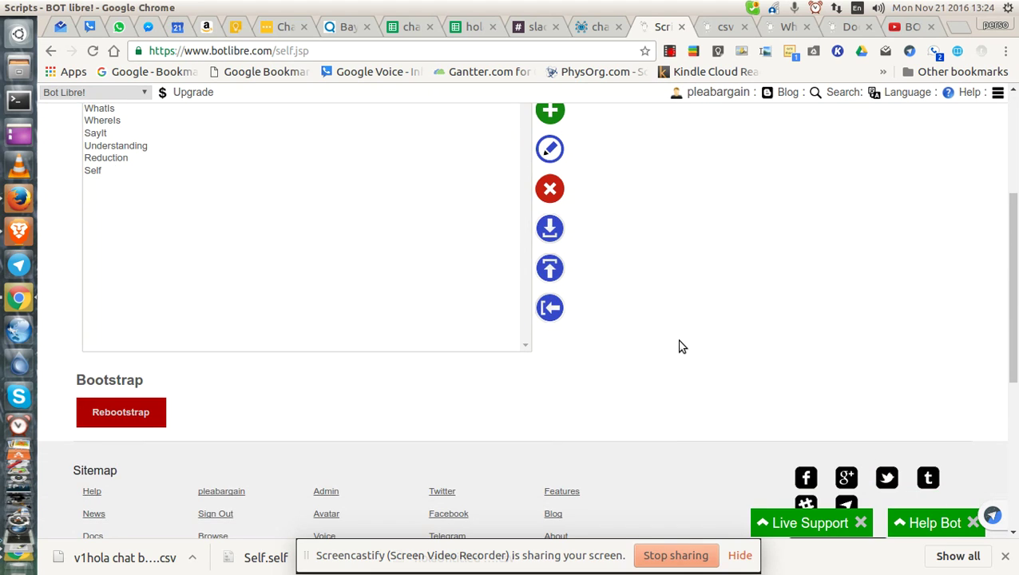
pyautogui.scroll(4, 728, 264)
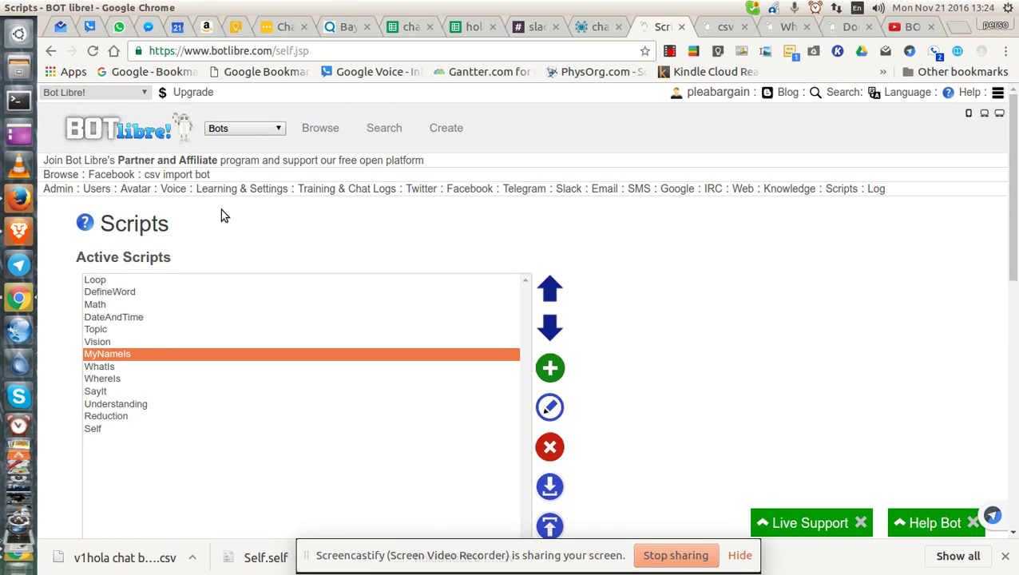
pyautogui.click(173, 188)
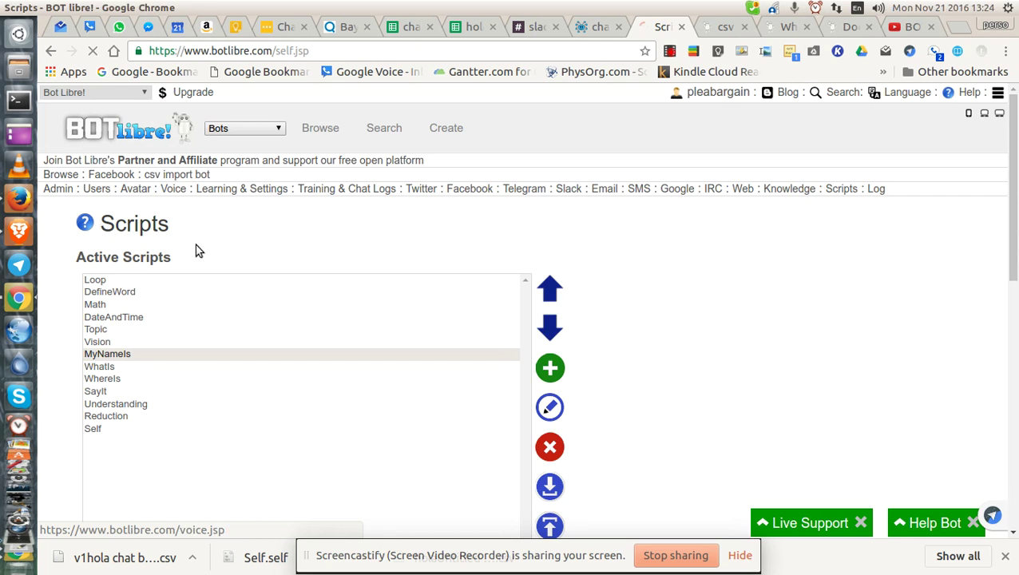
pyautogui.scroll(-1, 343, 387)
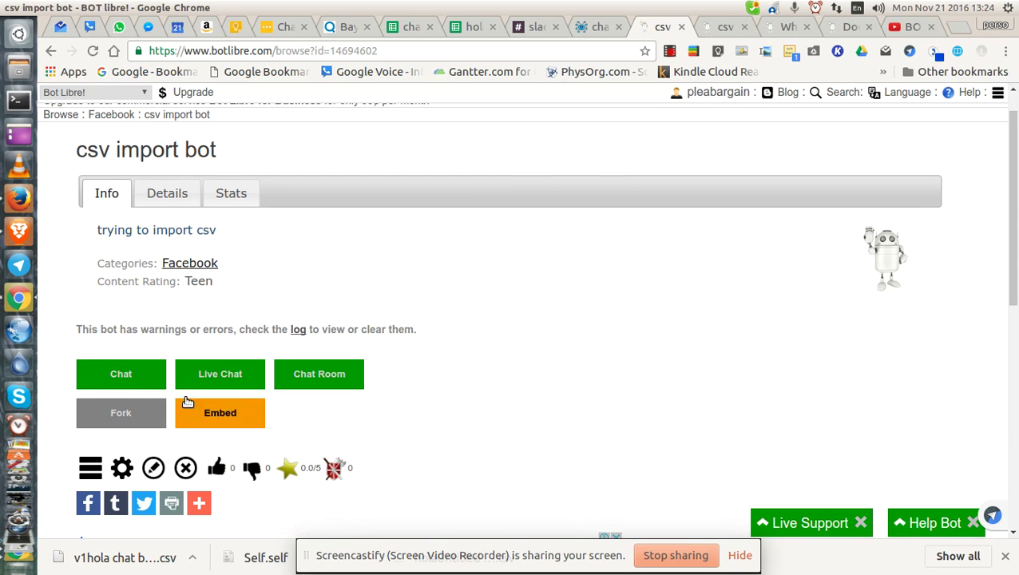
pyautogui.click(122, 467)
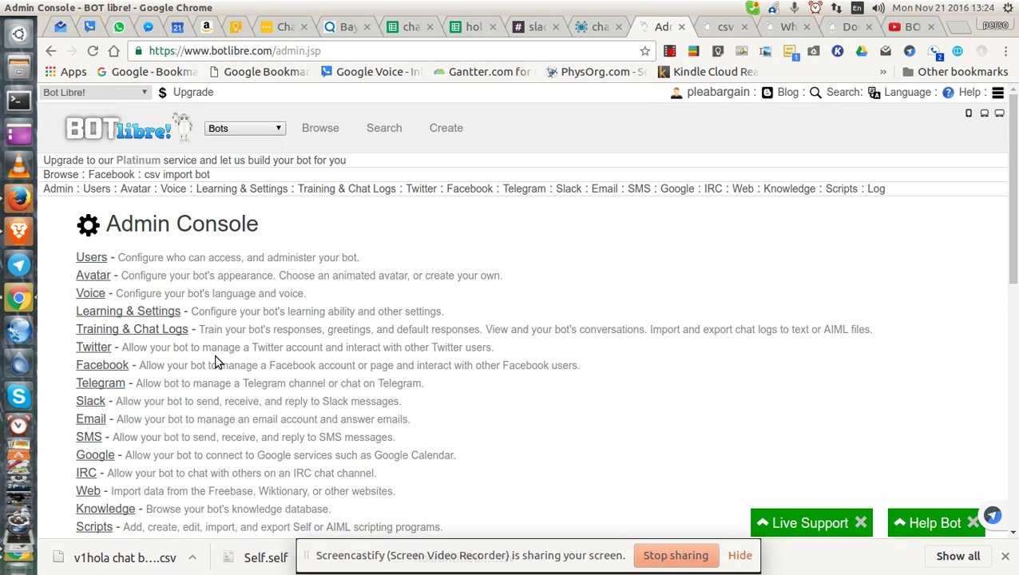
# Search the Admin Console for 'impor' and open Training & Chat Logs
pyautogui.scroll(-3, 215, 369)
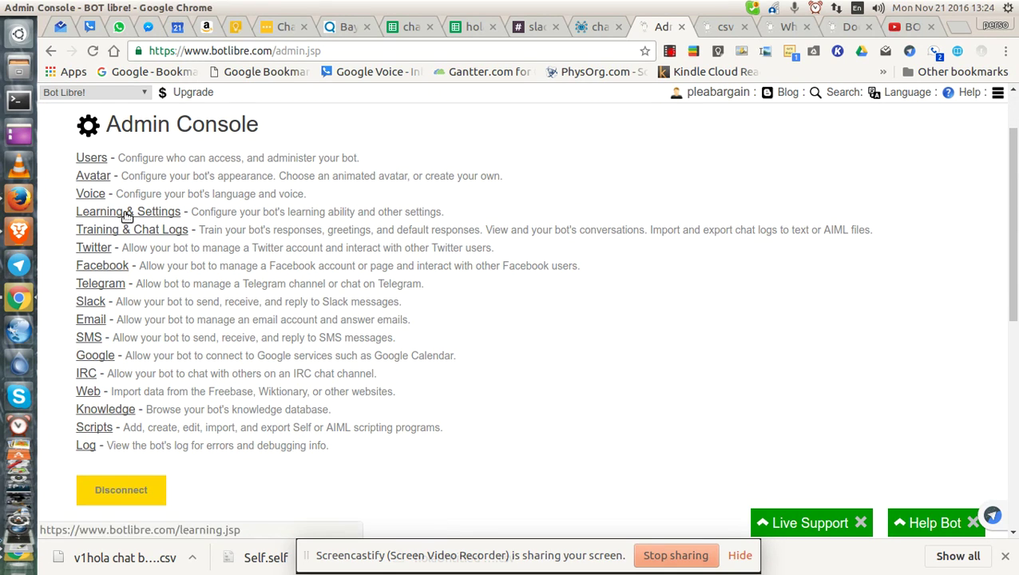
pyautogui.hotkey('ctrl', 'f')
pyautogui.write('impor')
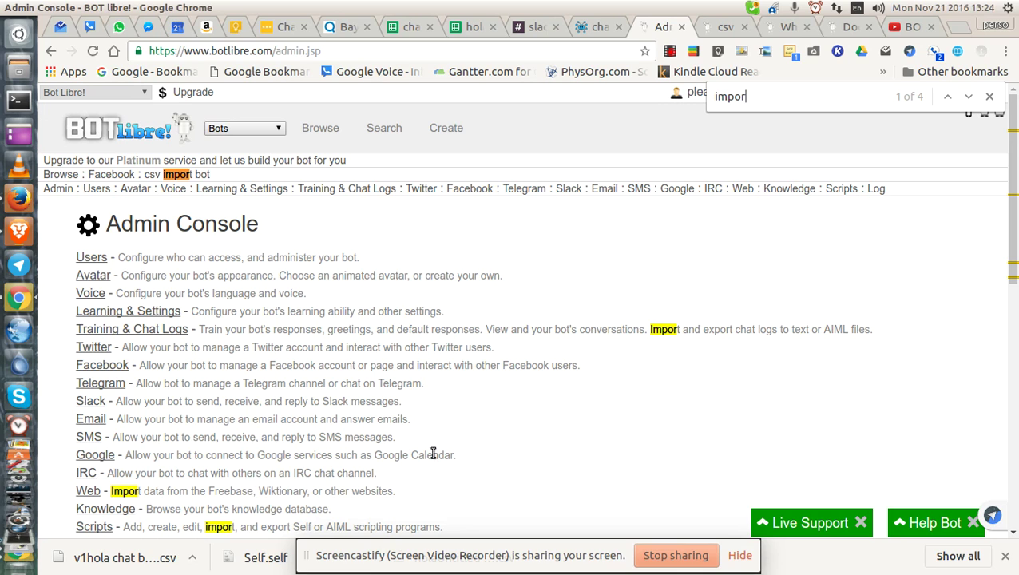
pyautogui.click(142, 329)
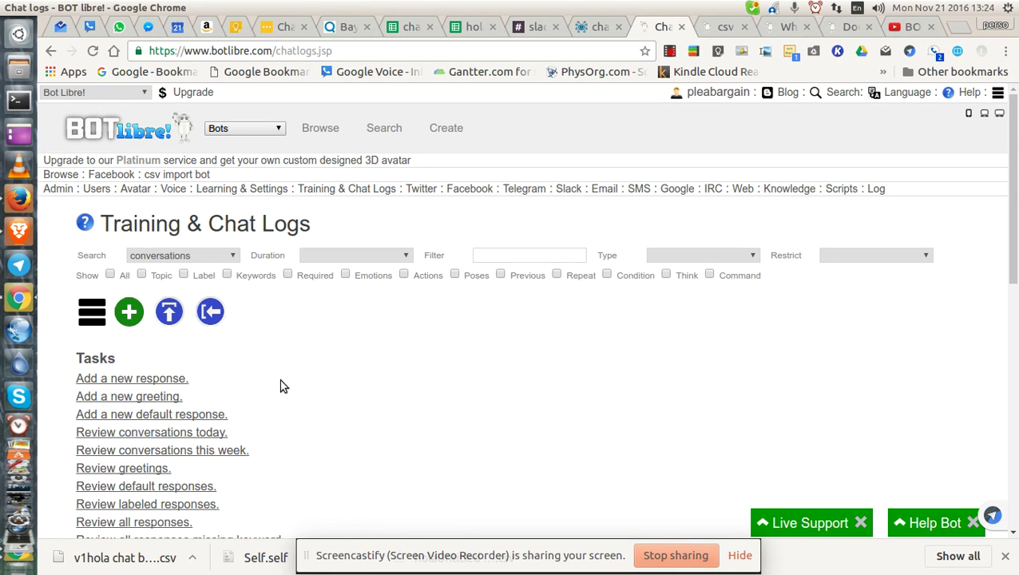
# Import 'v1hola chat bot - Sheet1.csv' as training data in CSV List format
pyautogui.click(169, 314)
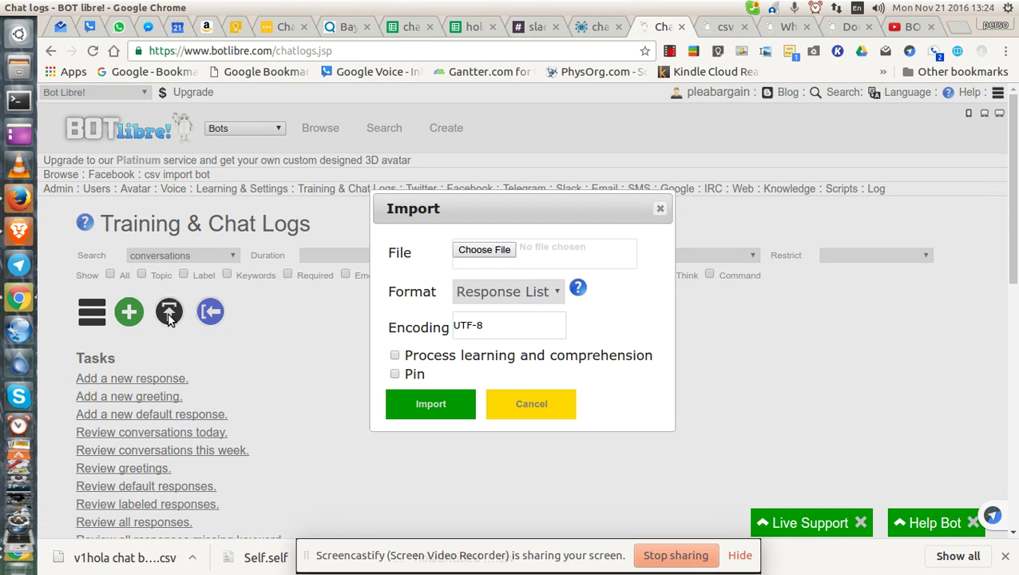
pyautogui.click(485, 254)
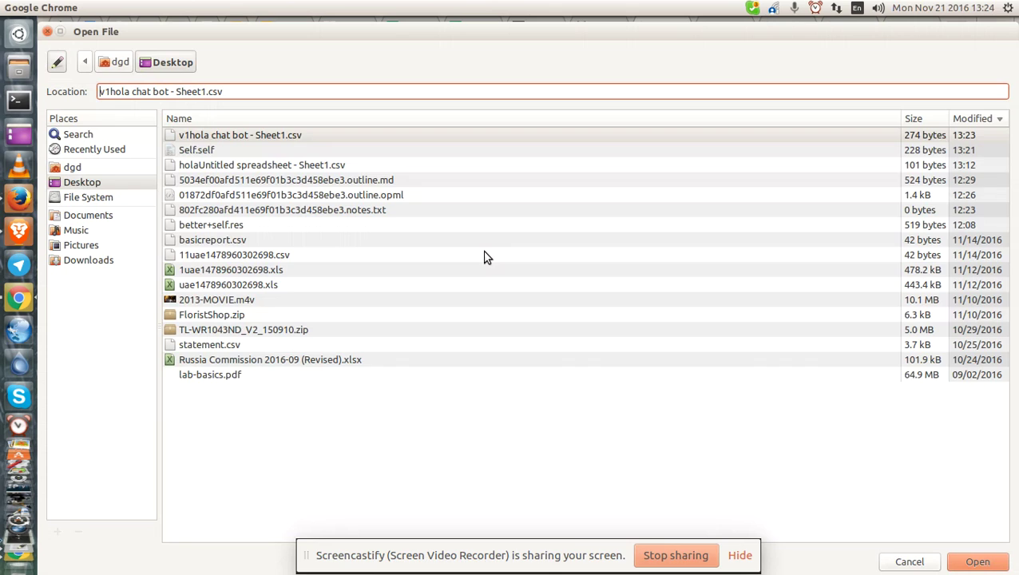
pyautogui.click(253, 137)
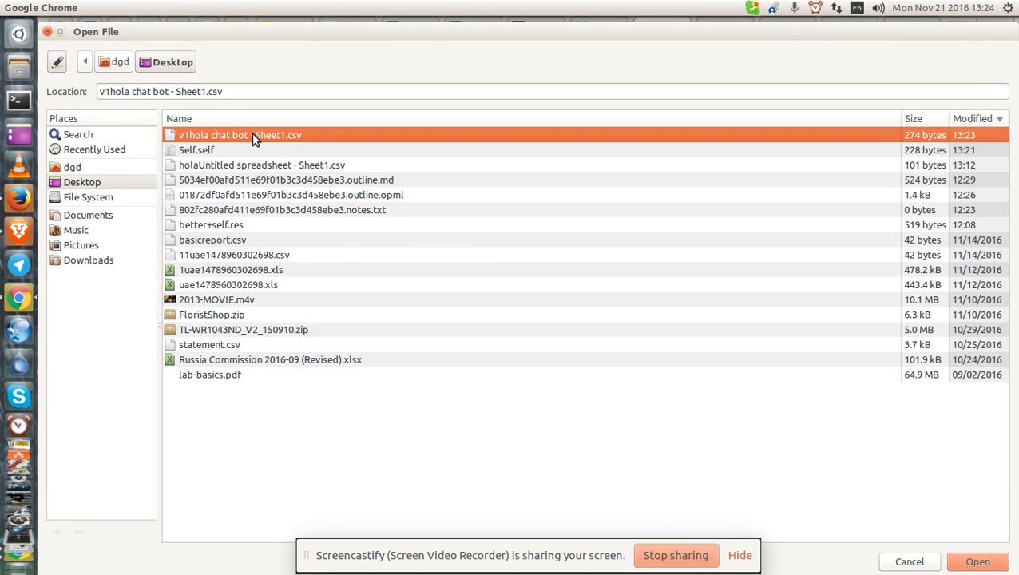
pyautogui.press('Return')
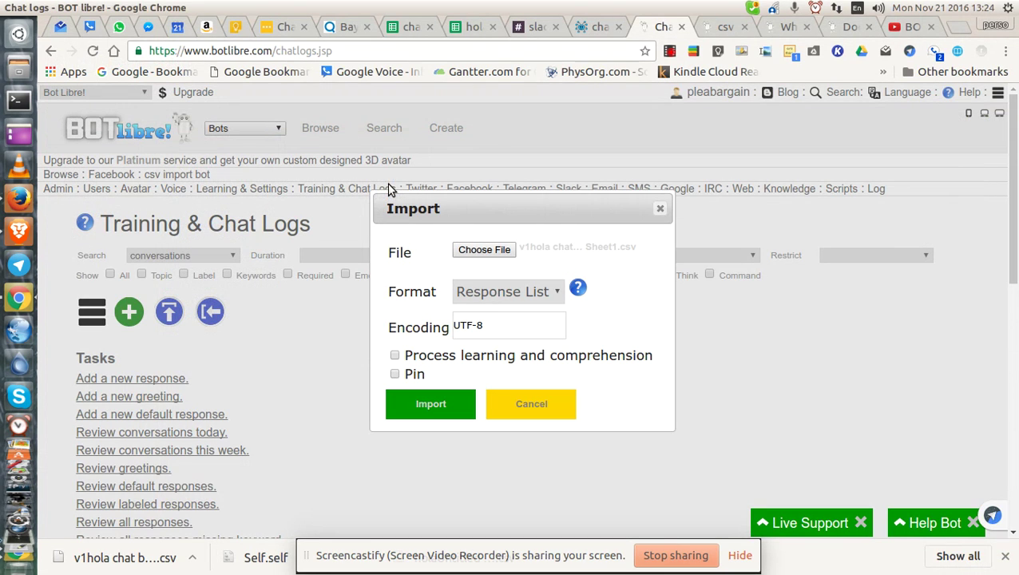
pyautogui.click(494, 293)
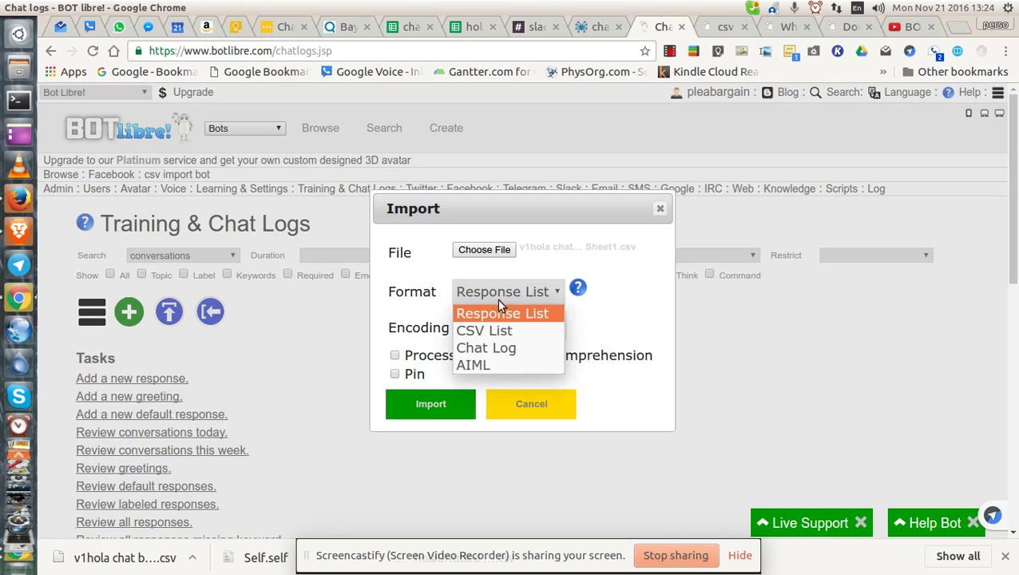
pyautogui.click(500, 332)
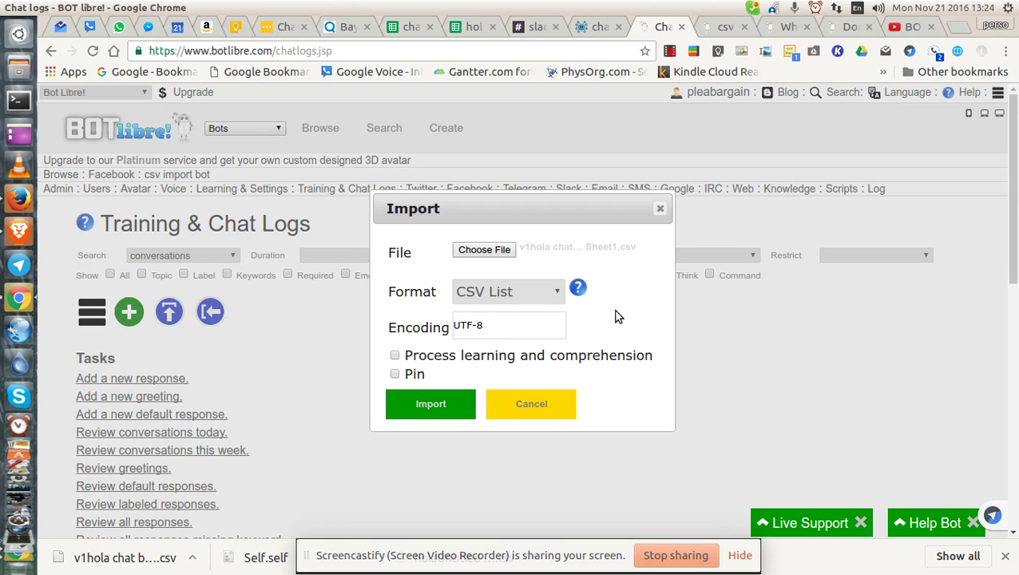
pyautogui.click(435, 403)
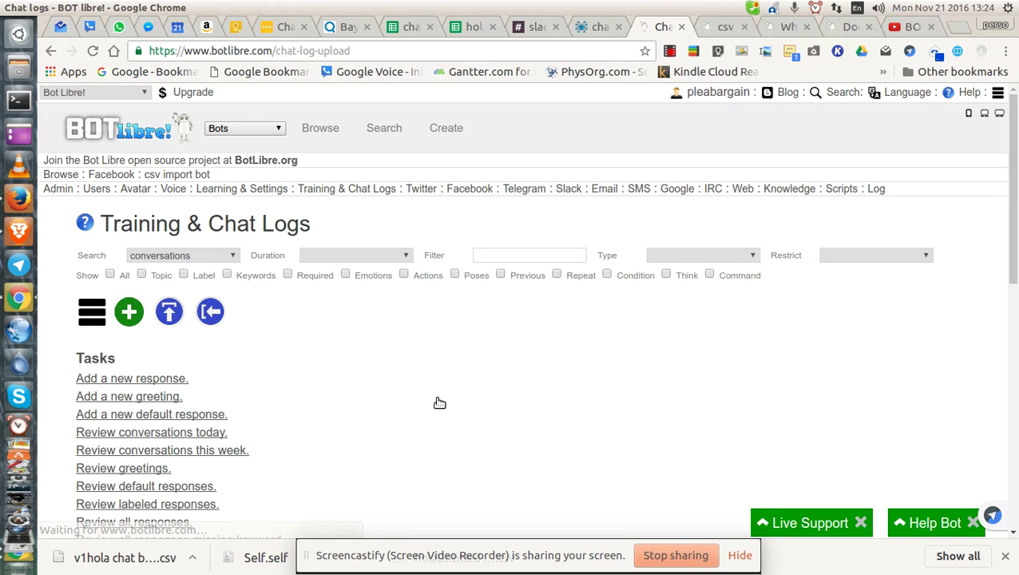
# Open the bot's Scripts list, then switch to gedit showing the Self.self script
pyautogui.scroll(-3, 431, 402)
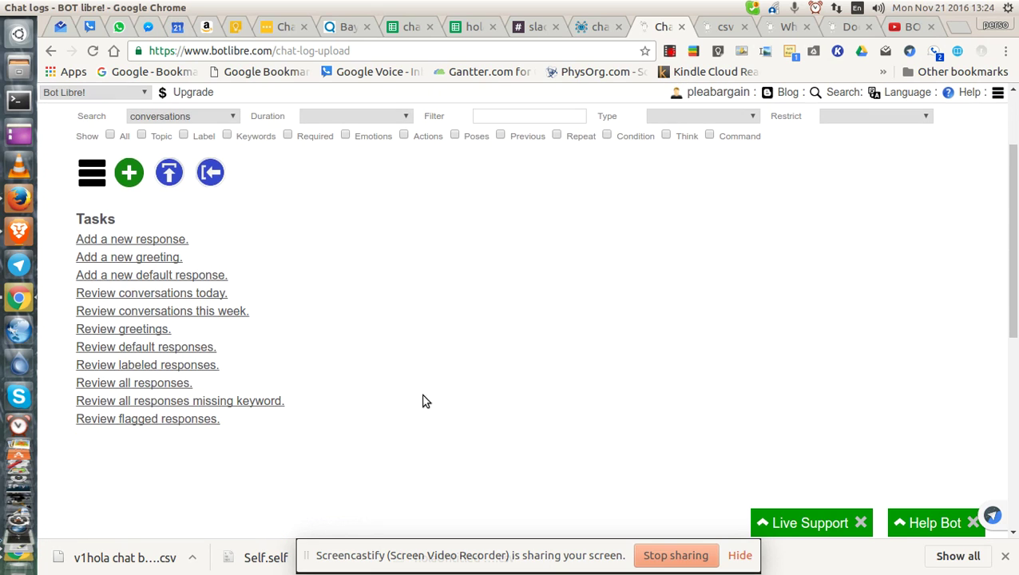
pyautogui.scroll(3, 421, 369)
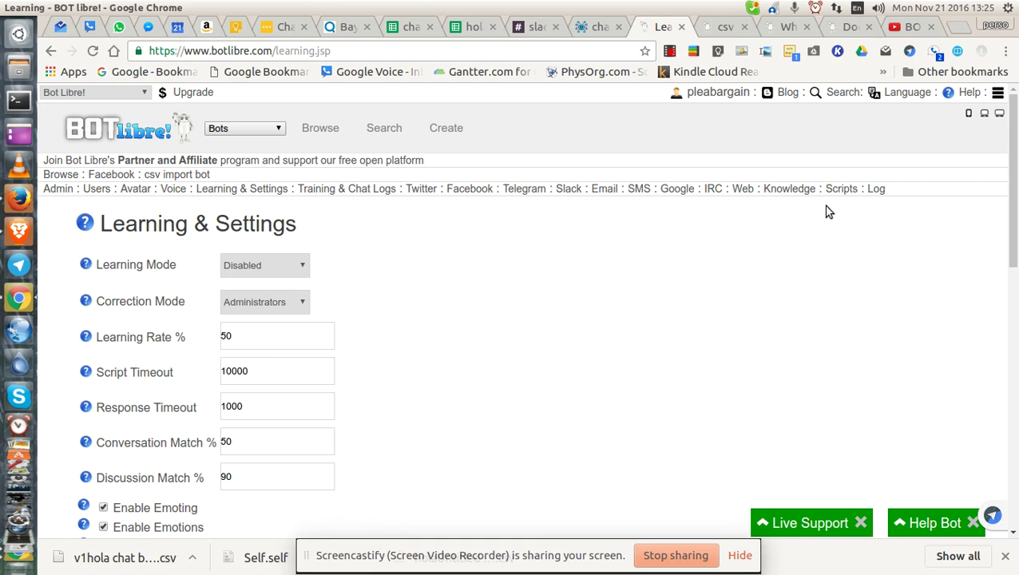
pyautogui.click(840, 189)
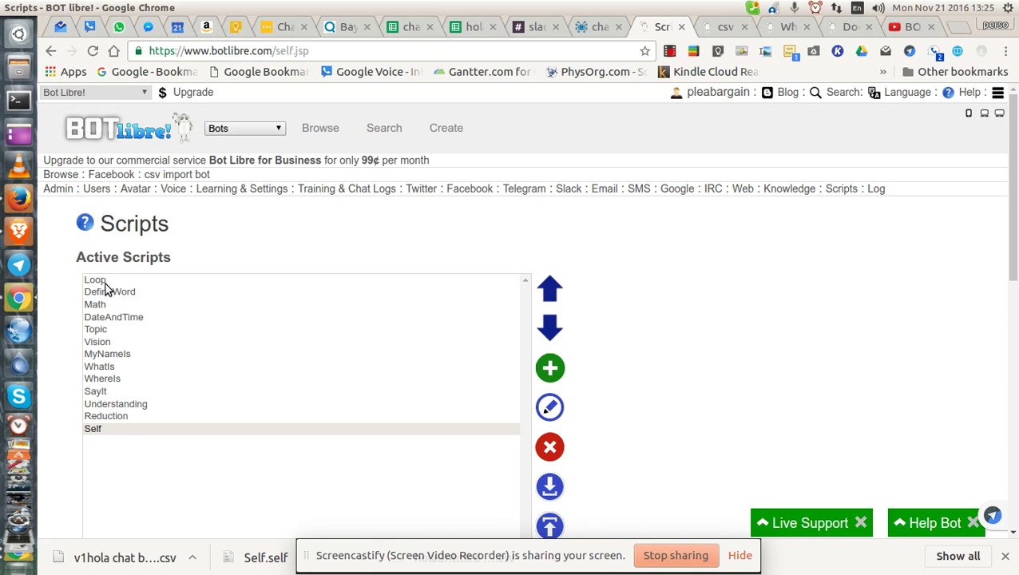
pyautogui.hotkey('alt', 'Tab')
pyautogui.hotkey('alt', 'Tab')
pyautogui.hotkey('alt', 'Tab')
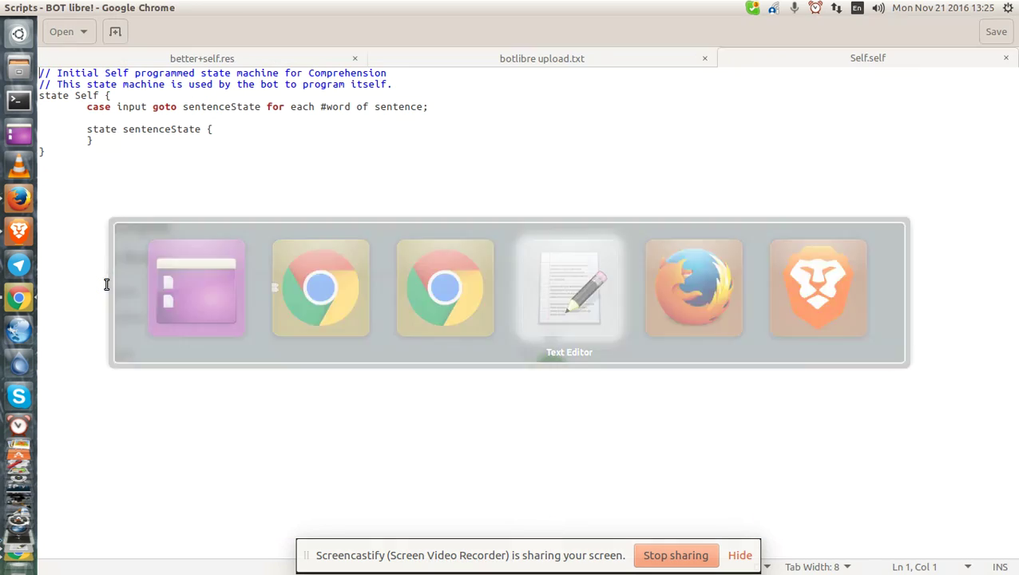
# Close the Self.self file in gedit and cycle windows back toward the browser
pyautogui.click(1007, 60)
pyautogui.hotkey('alt', 'Tab')
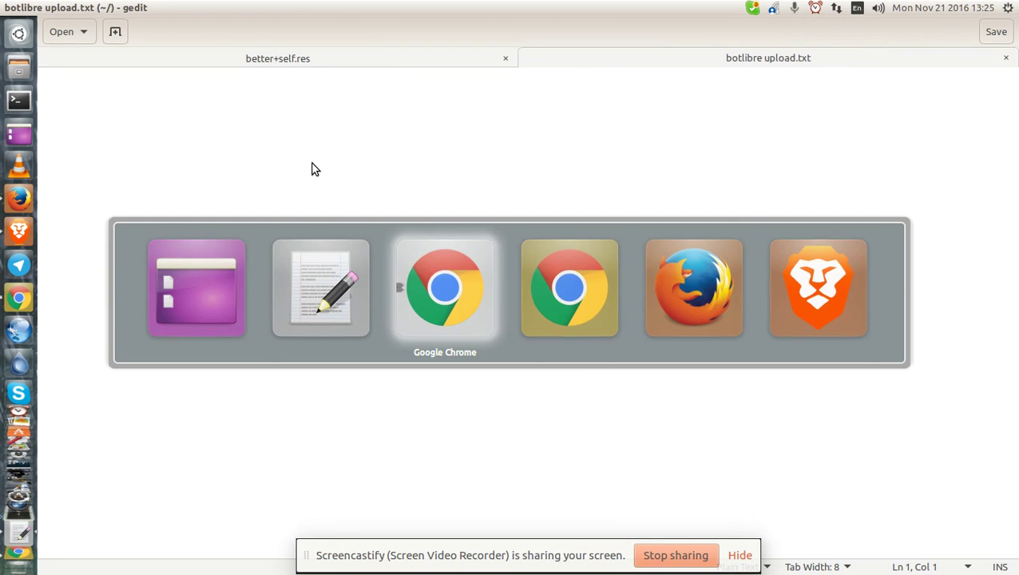
pyautogui.hotkey('alt', 'Tab')
pyautogui.hotkey('alt', 'Tab')
pyautogui.hotkey('alt', 'Tab')
pyautogui.hotkey('alt', 'Tab')
pyautogui.hotkey('alt', 'Tab')
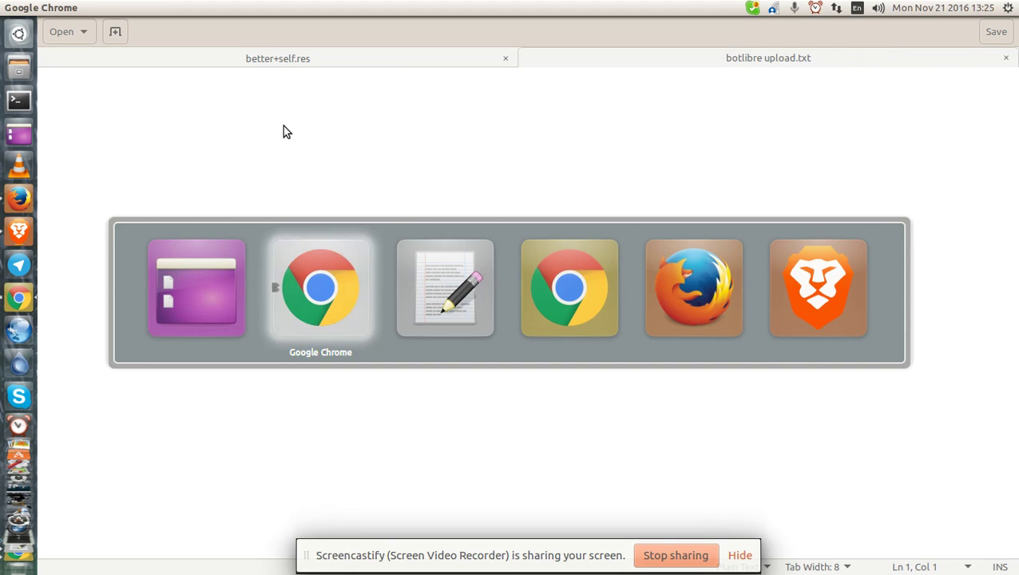
pyautogui.hotkey('alt', 'Tab')
pyautogui.hotkey('alt', 'Tab')
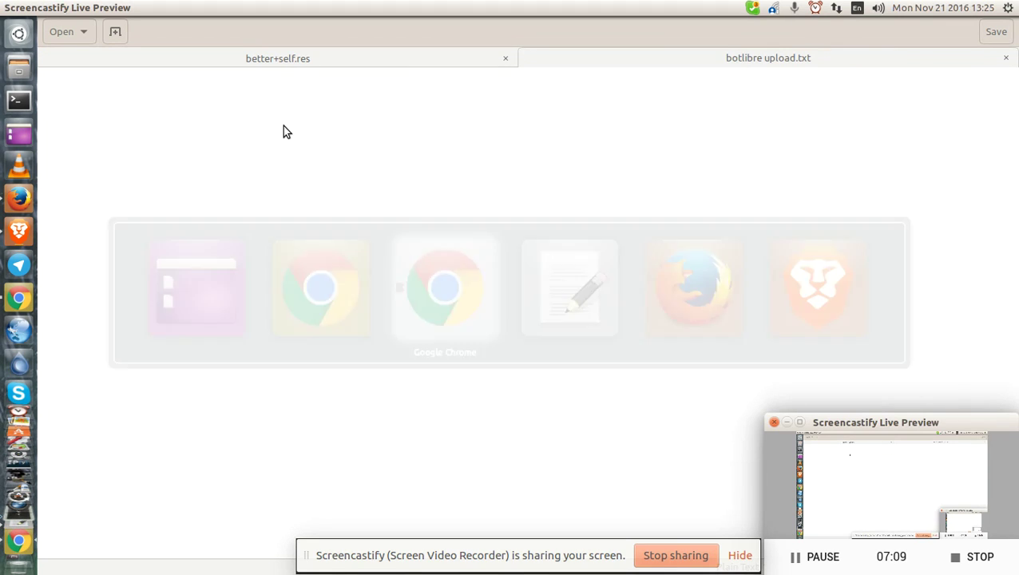
pyautogui.hotkey('alt', 'Tab')
pyautogui.hotkey('alt', 'Tab')
pyautogui.hotkey('alt', 'Tab')
pyautogui.hotkey('alt', 'Tab')
pyautogui.hotkey('alt', 'Tab')
pyautogui.hotkey('alt', 'Tab')
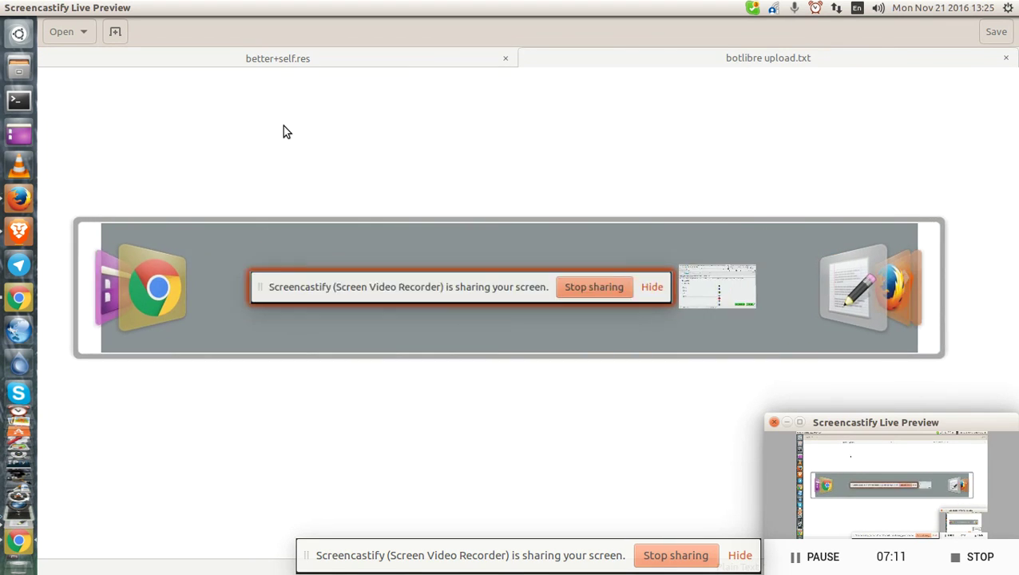
# Bring up the hola chat bot sheet in the browser, then launch the Files manager
pyautogui.click(710, 297)
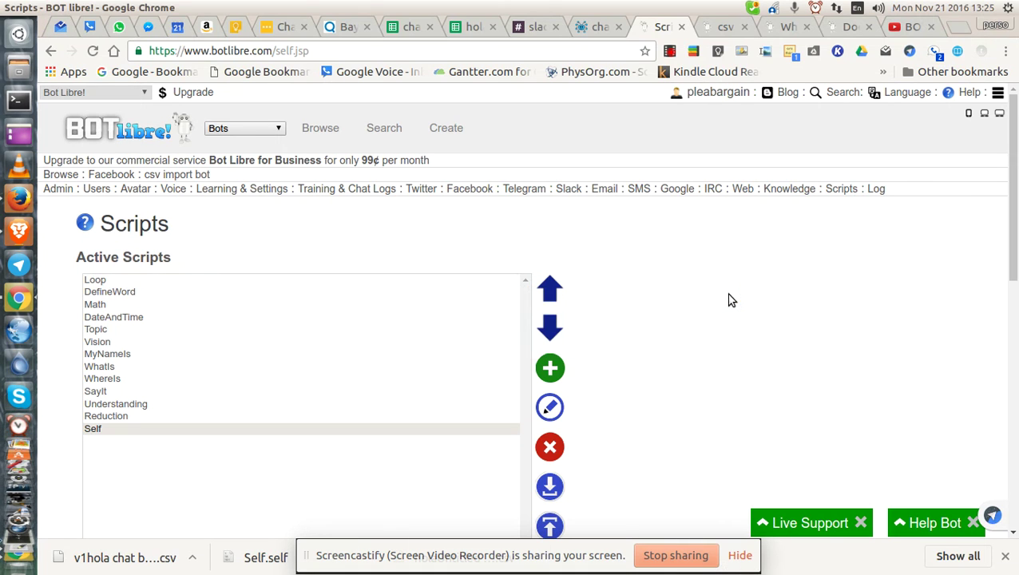
pyautogui.click(409, 29)
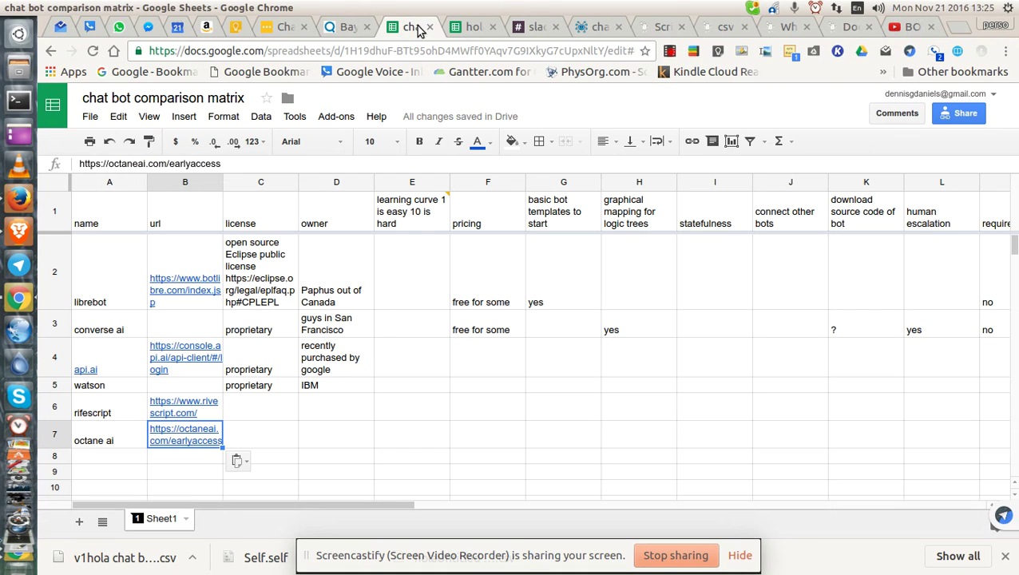
pyautogui.click(471, 31)
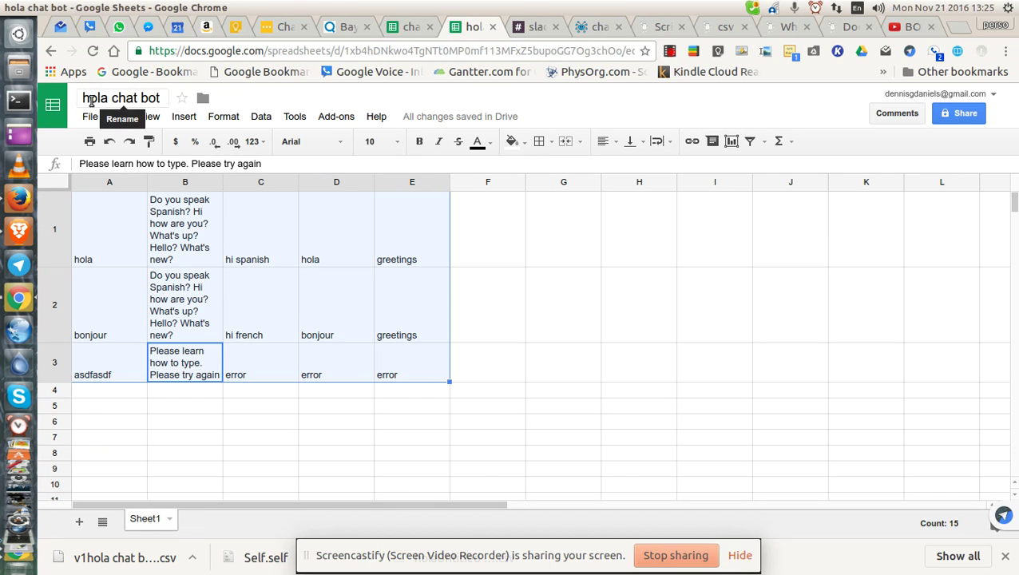
pyautogui.click(19, 71)
# Find 'v1hola chat bot - Sheet1.csv' on the Desktop, then close Files and return to Bot Libre Scripts
pyautogui.click(144, 126)
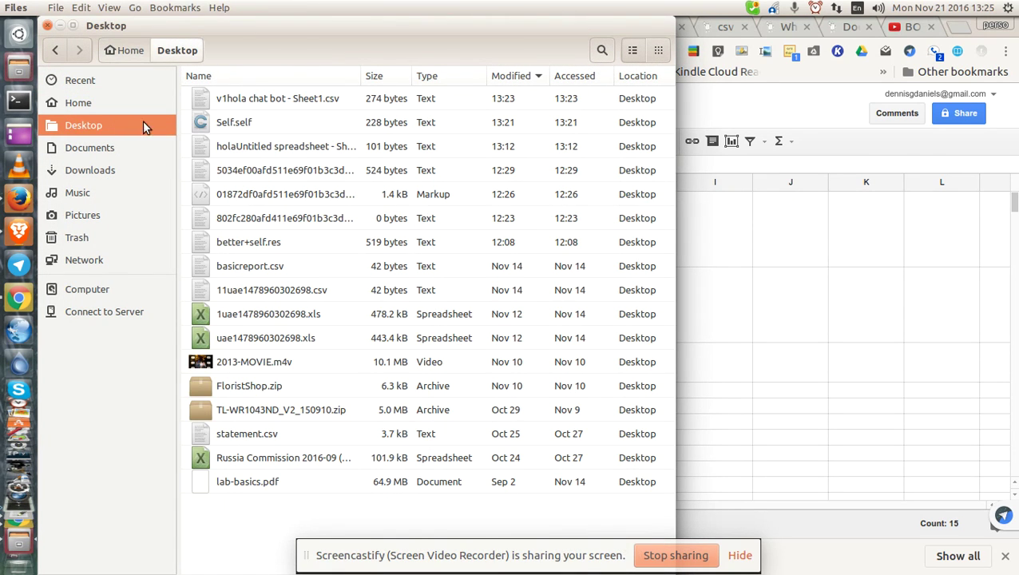
pyautogui.click(259, 102)
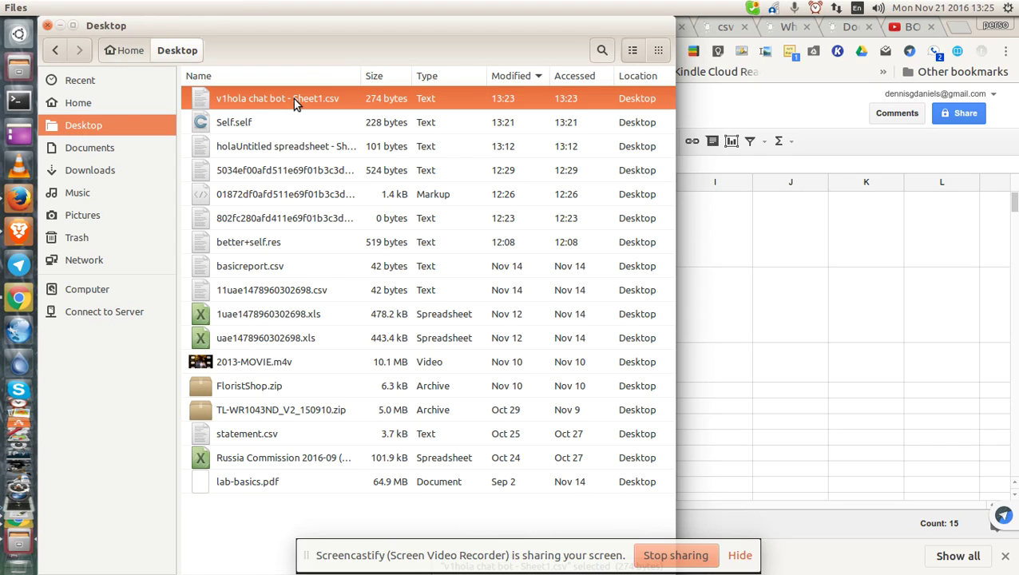
pyautogui.hotkey('alt', 'Tab')
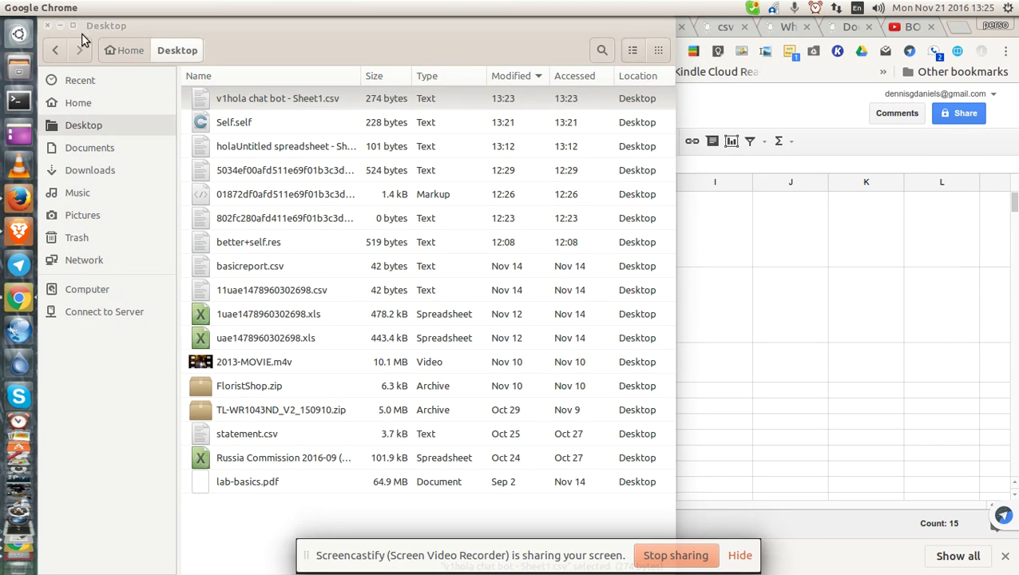
pyautogui.click(508, 41)
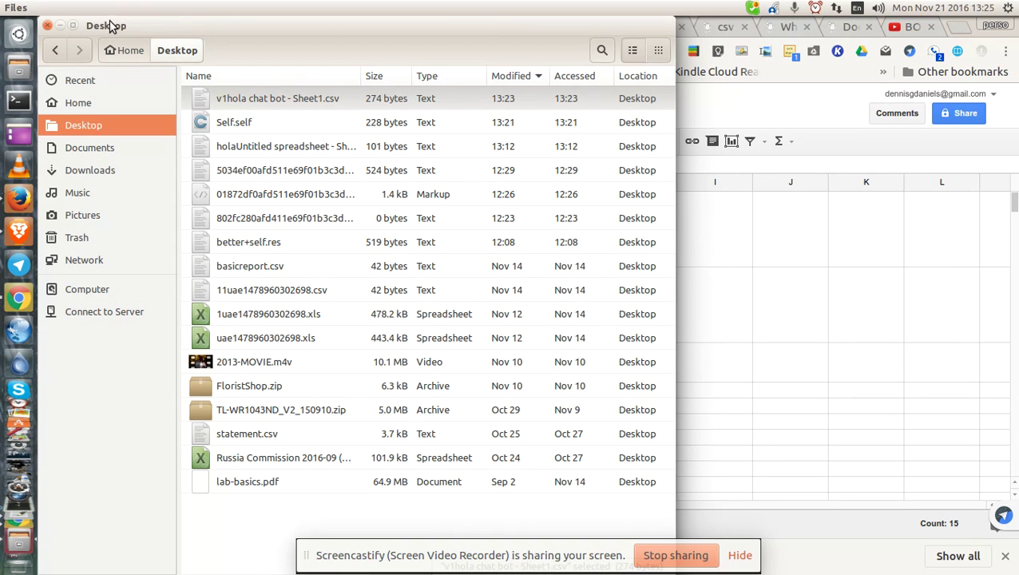
pyautogui.click(47, 26)
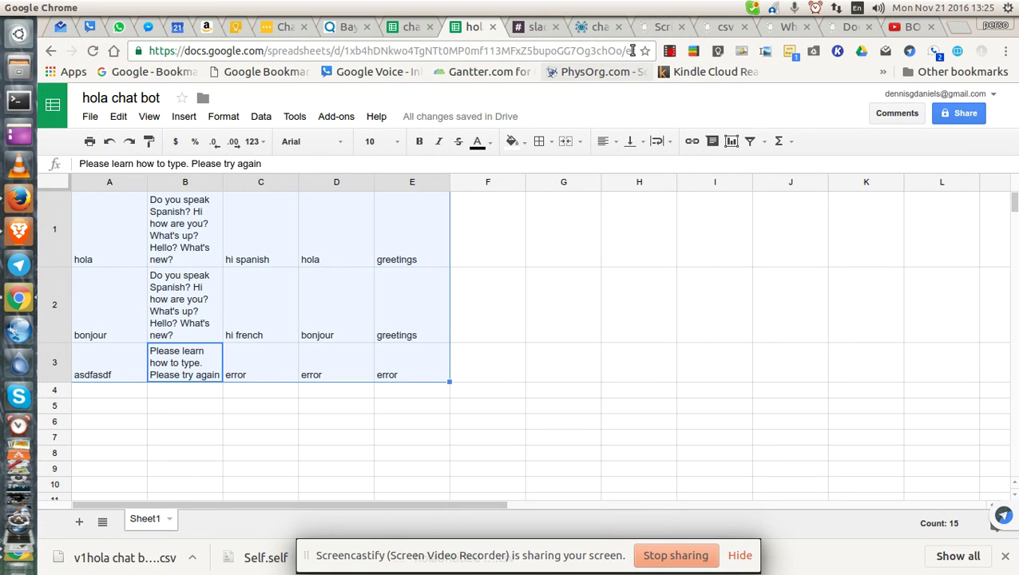
pyautogui.click(658, 29)
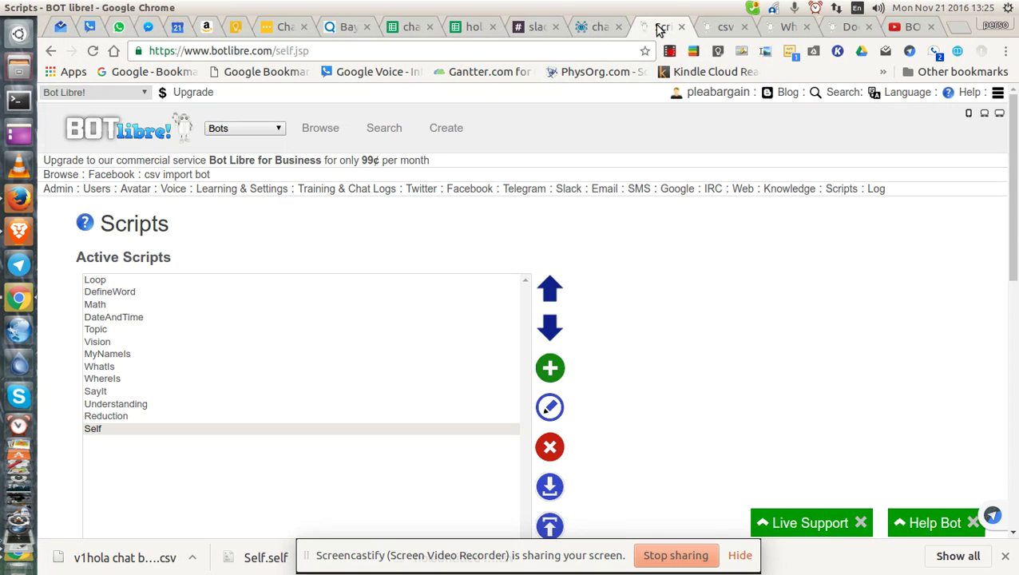
# Send 'asdfasdf' to the csv import bot to test the new error reply
pyautogui.click(720, 29)
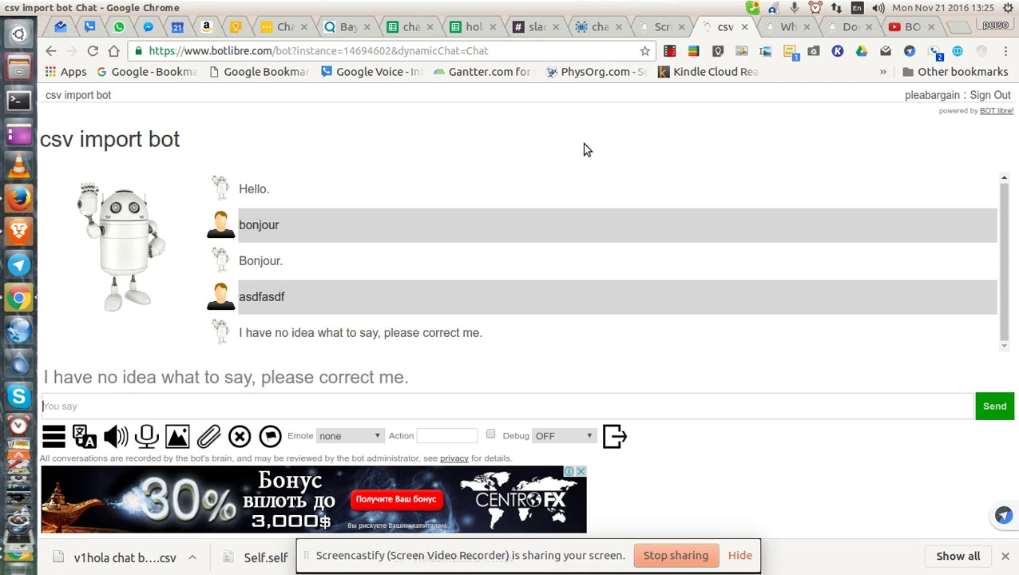
pyautogui.click(350, 405)
pyautogui.write('asdfasdf')
pyautogui.press('Return')
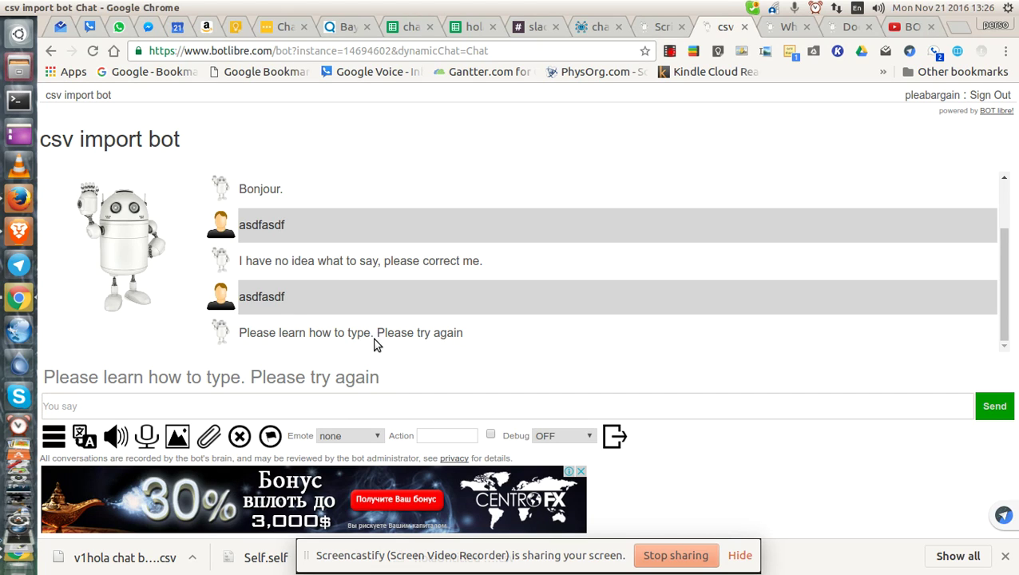
# Compare against the error reply in hola chat bot cell B3, then return to the bot chat
pyautogui.click(411, 29)
pyautogui.click(465, 28)
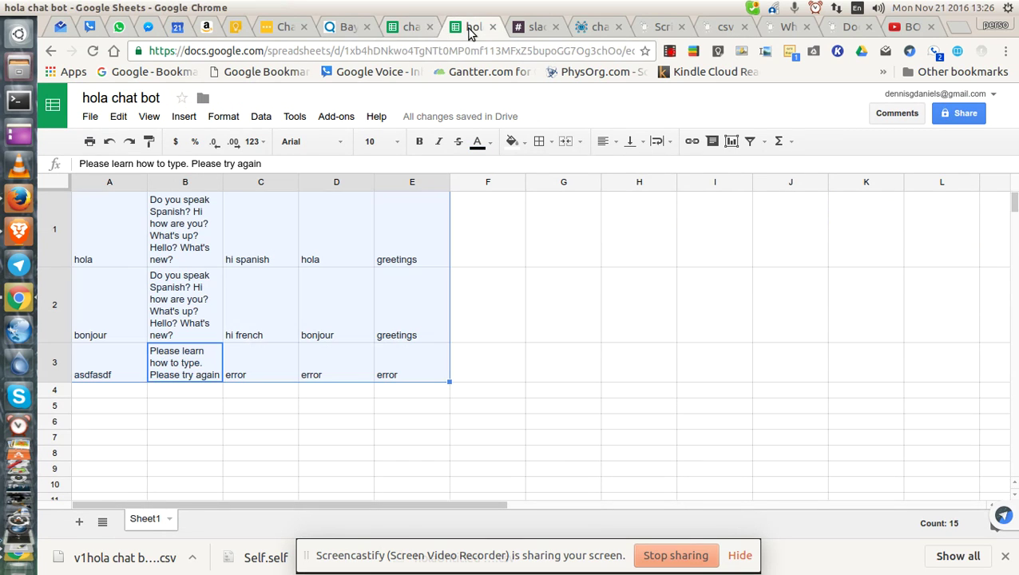
pyautogui.click(195, 374)
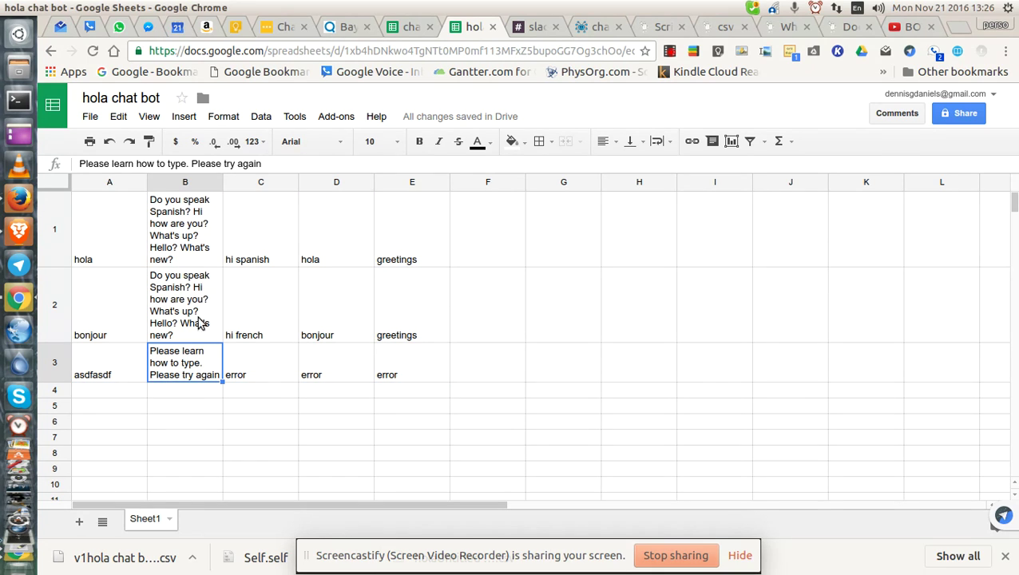
pyautogui.click(658, 28)
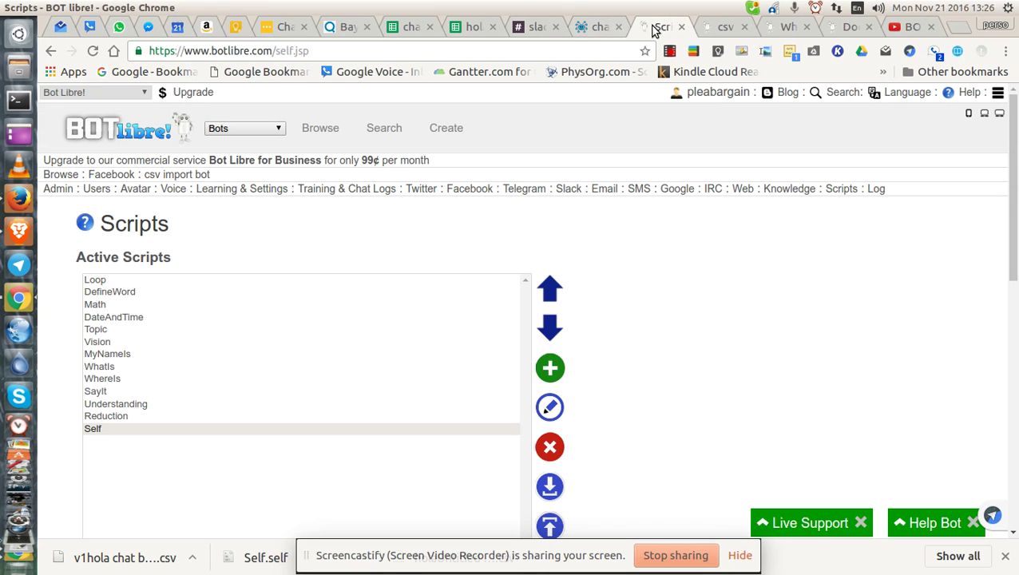
pyautogui.click(717, 28)
# Highlight the CSV List note that entries may hold several questions separated by '?', then return to the sheet
pyautogui.click(784, 28)
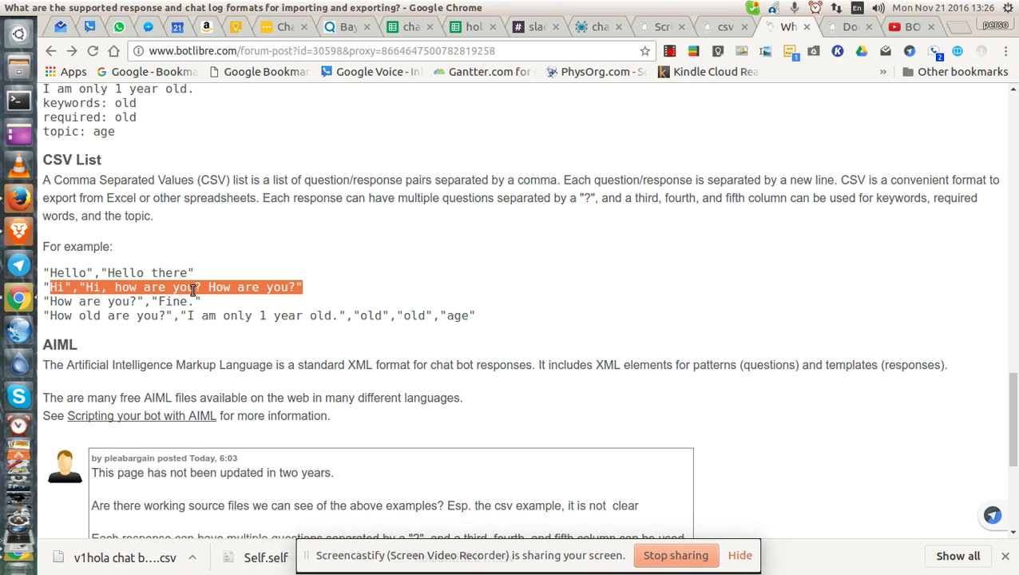
pyautogui.moveTo(523, 198); pyautogui.dragTo(595, 202)
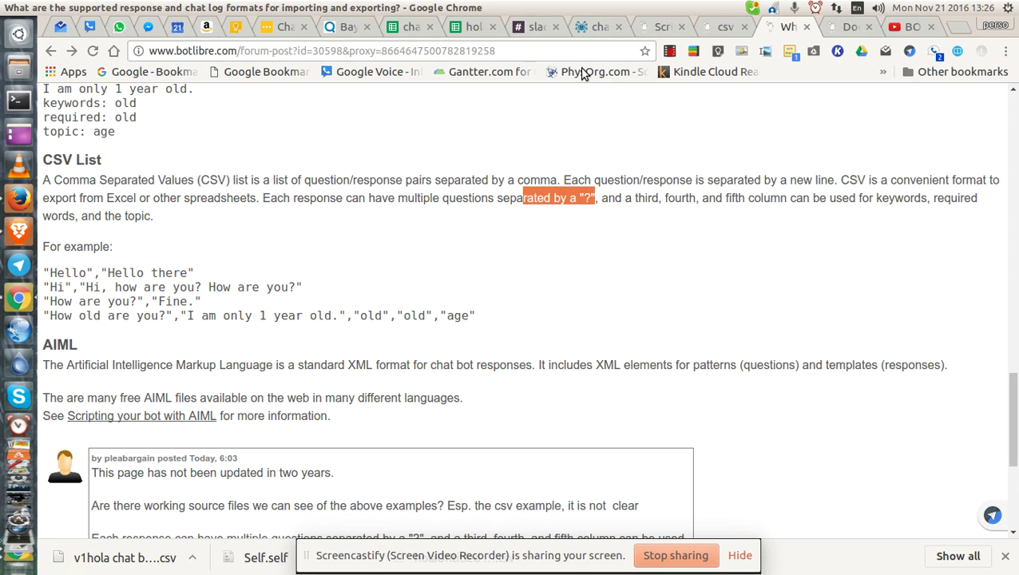
pyautogui.click(474, 28)
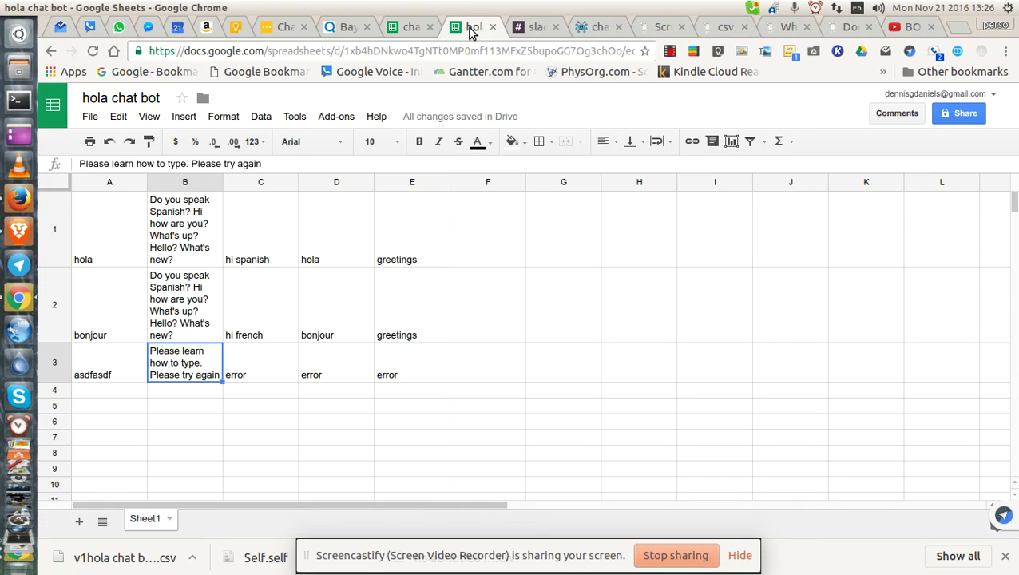
# Append '? Hey! Learn how to type?' to the asdfasdf error reply in cell B3
pyautogui.doubleClick(176, 371)
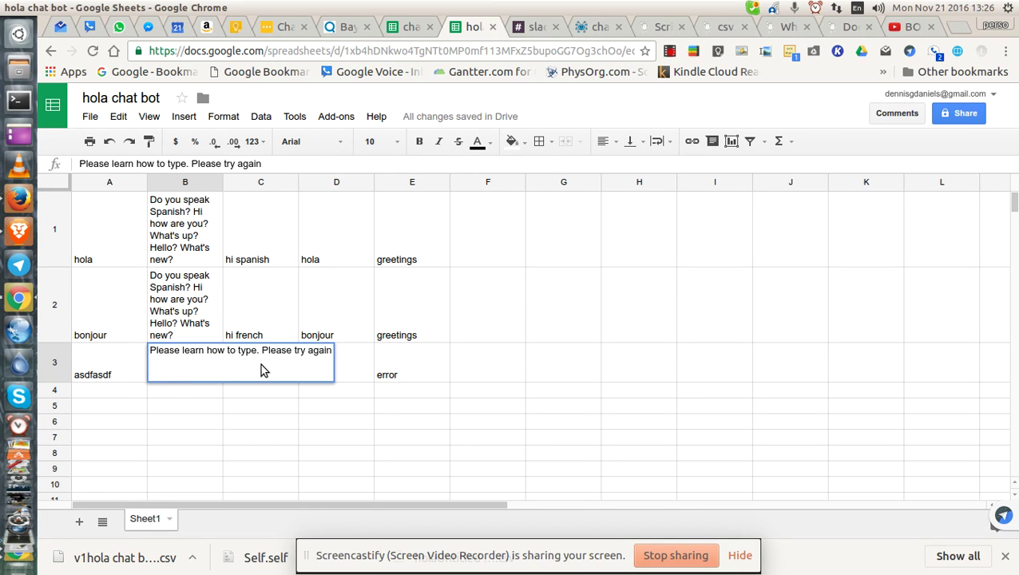
pyautogui.write('? Hye')
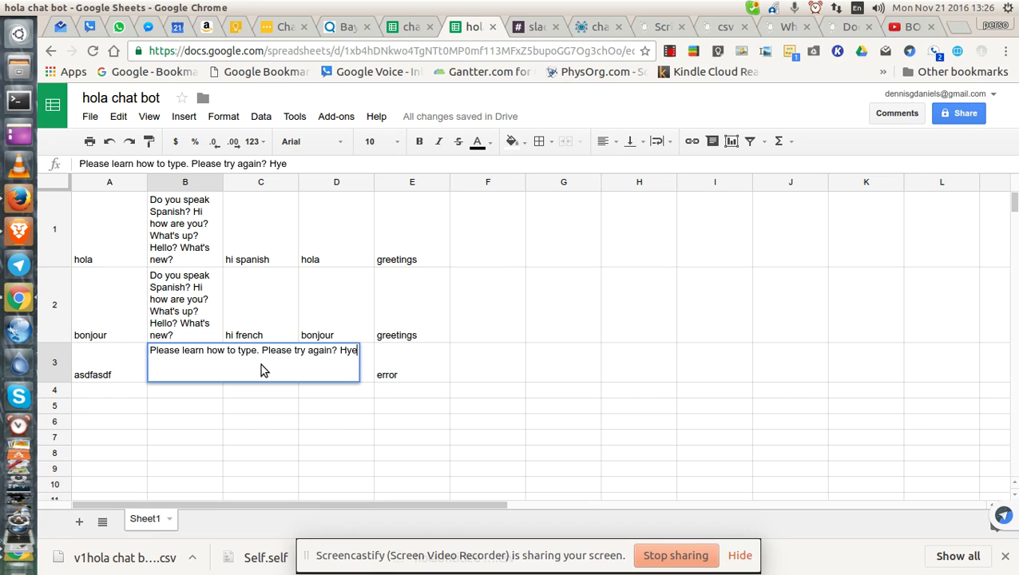
pyautogui.press('BackSpace')
pyautogui.press('BackSpace')
pyautogui.write('ey, ')
pyautogui.write('wha')
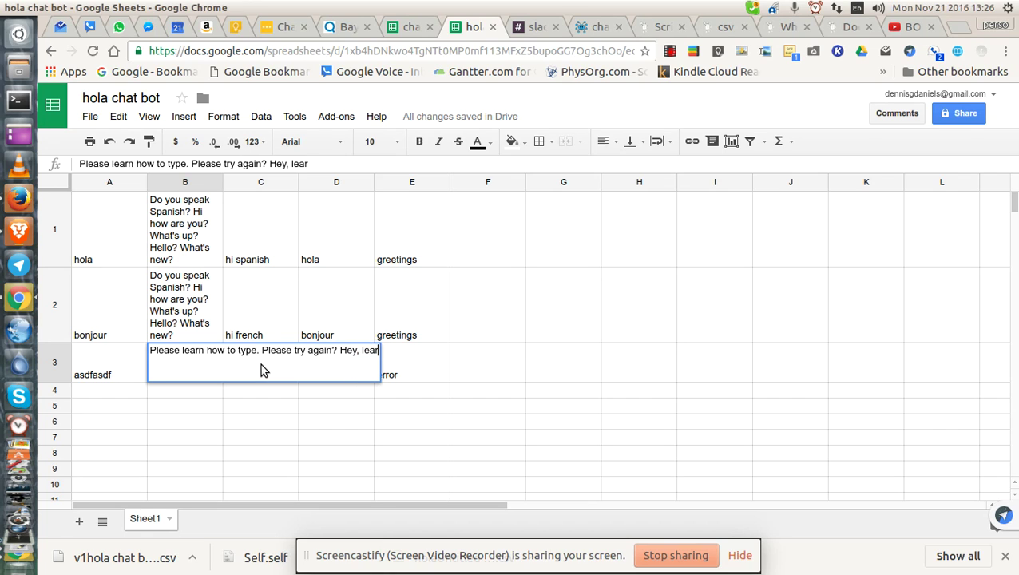
pyautogui.press('BackSpace')
pyautogui.press('BackSpace')
pyautogui.press('BackSpace')
pyautogui.press('BackSpace')
pyautogui.press('BackSpace')
pyautogui.write('! Learn ')
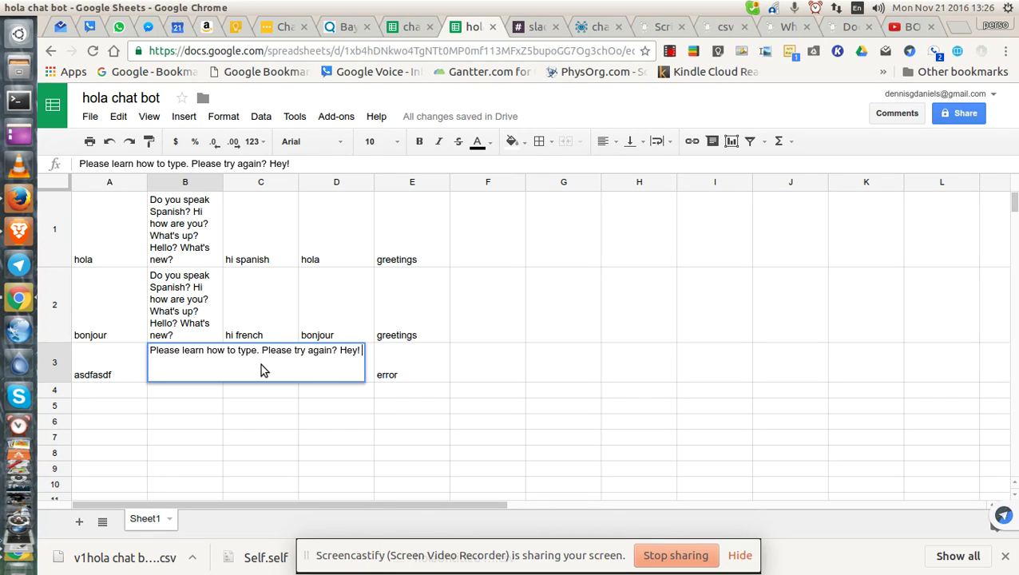
pyautogui.write('how to type?')
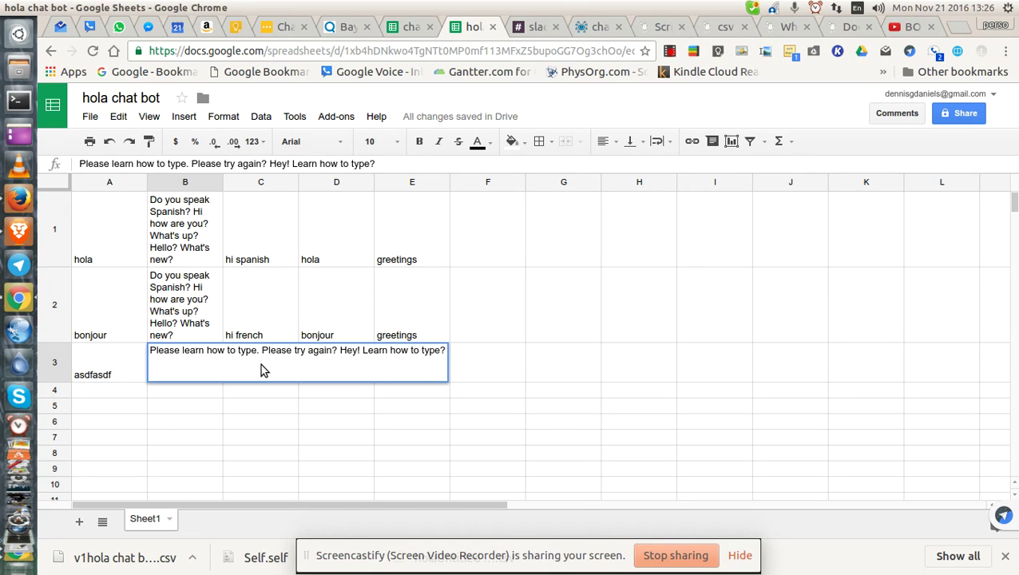
pyautogui.press('Return')
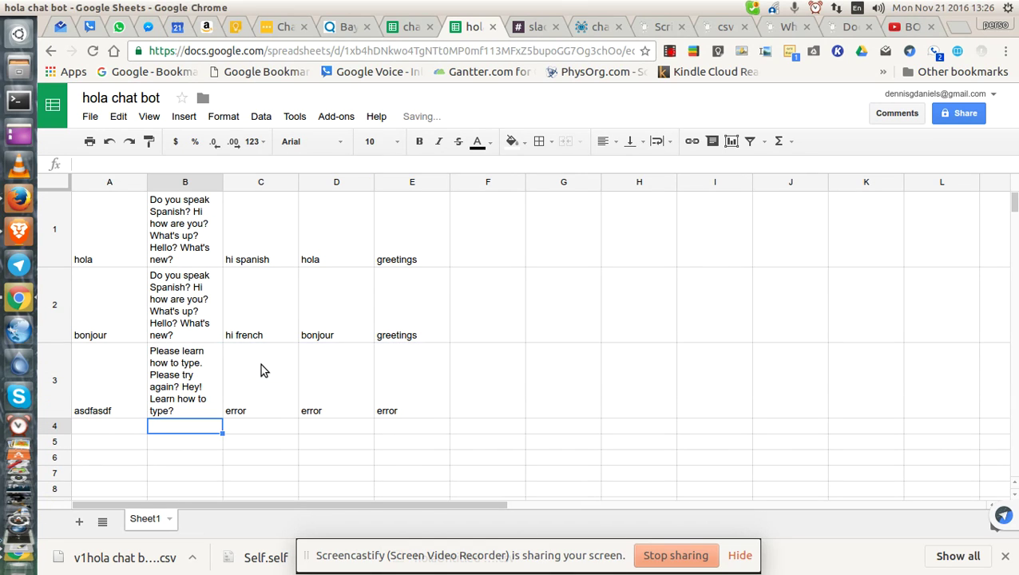
pyautogui.click(89, 116)
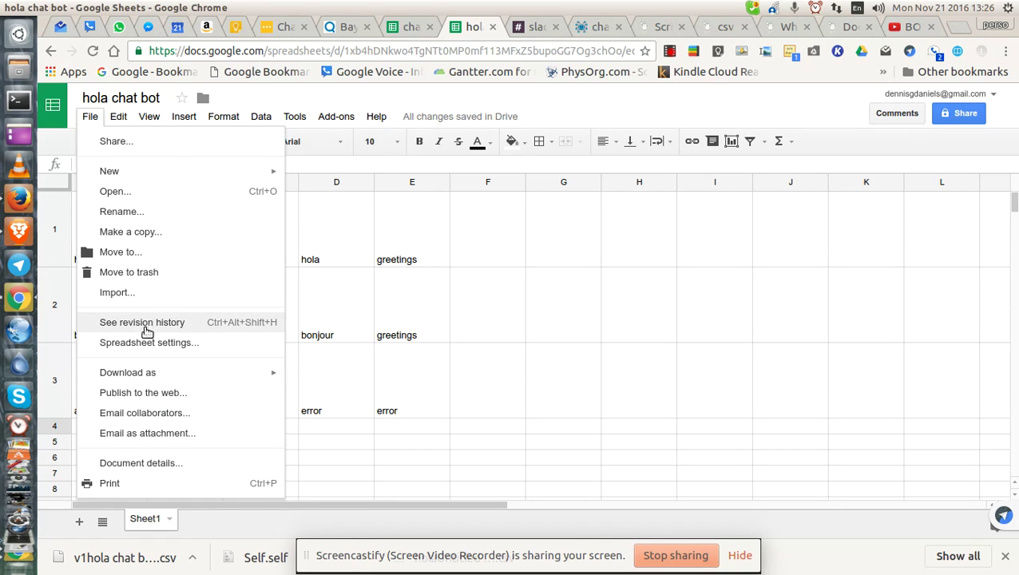
# Download the sheet as CSV to the Desktop, named 'v11hola chat bot - Sheet1.csv'
pyautogui.moveTo(167, 375)
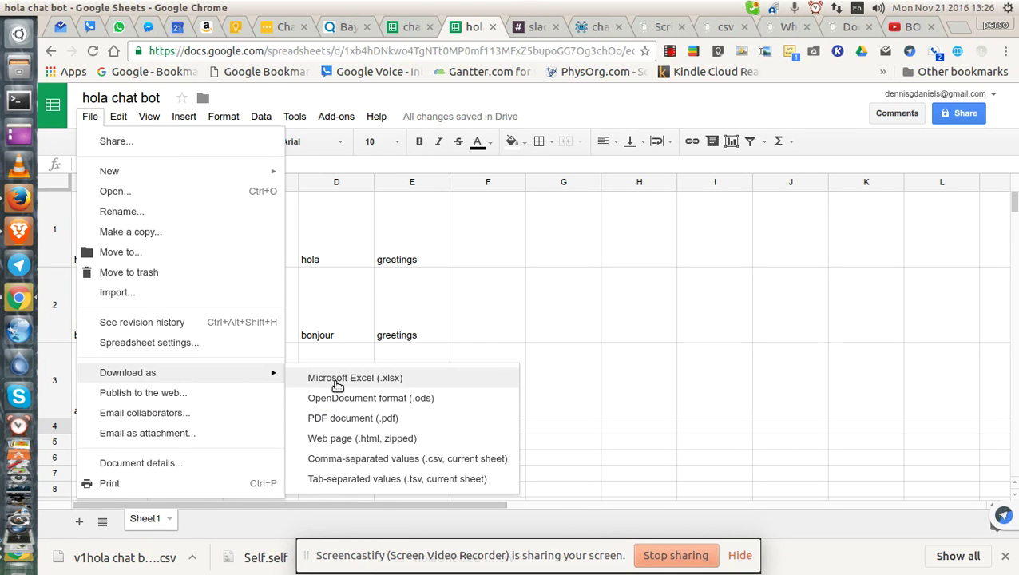
pyautogui.click(353, 458)
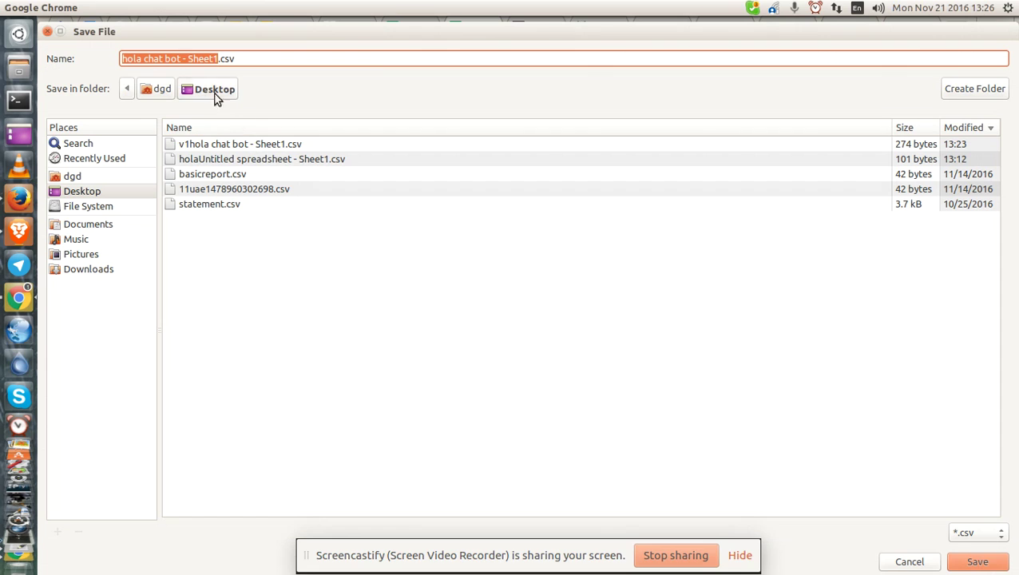
pyautogui.click(235, 145)
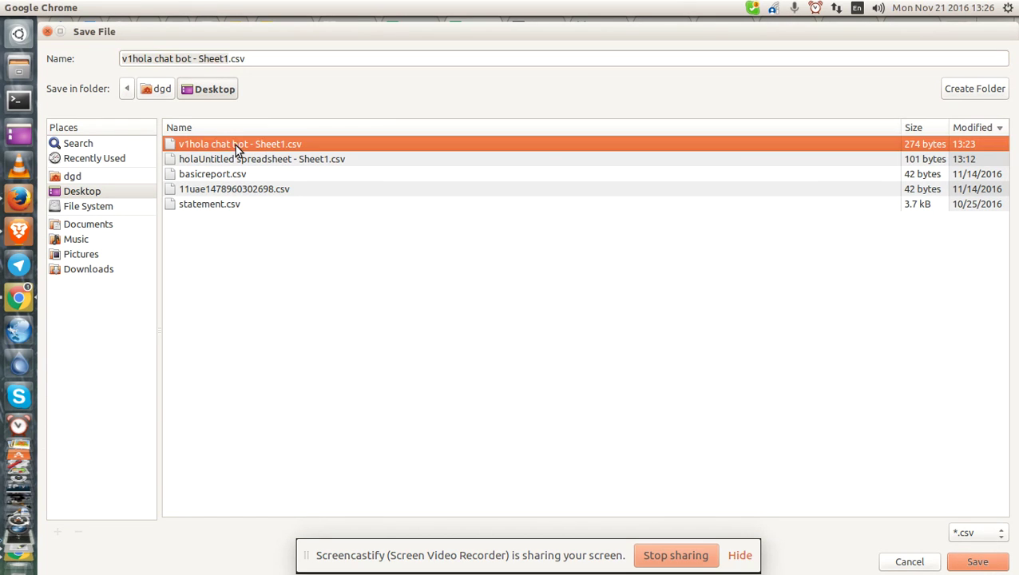
pyautogui.click(133, 59)
pyautogui.write('1')
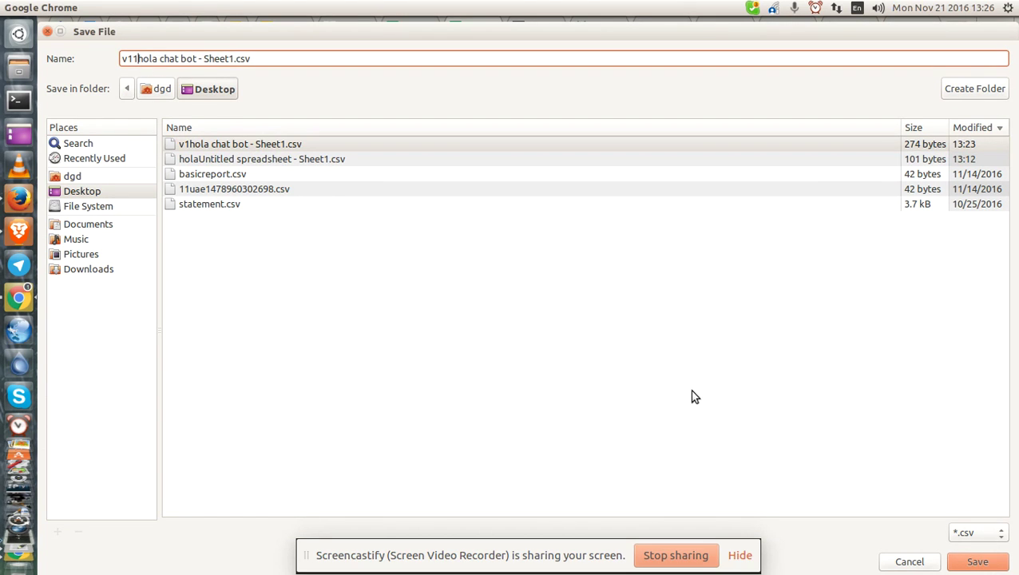
pyautogui.click(971, 561)
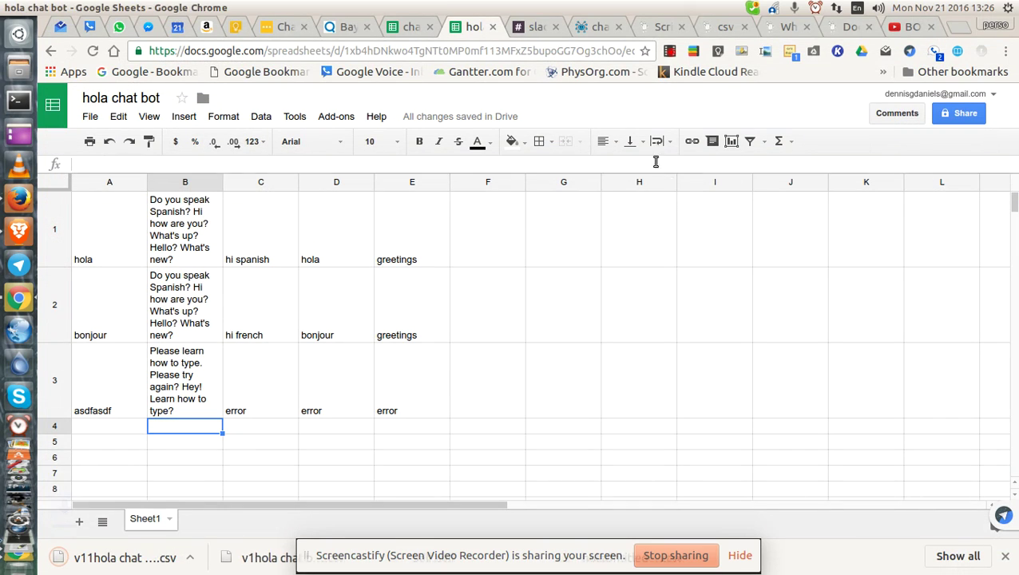
# Go to the Bot Libre admin page and open the bot's Training & Chat Logs
pyautogui.click(661, 27)
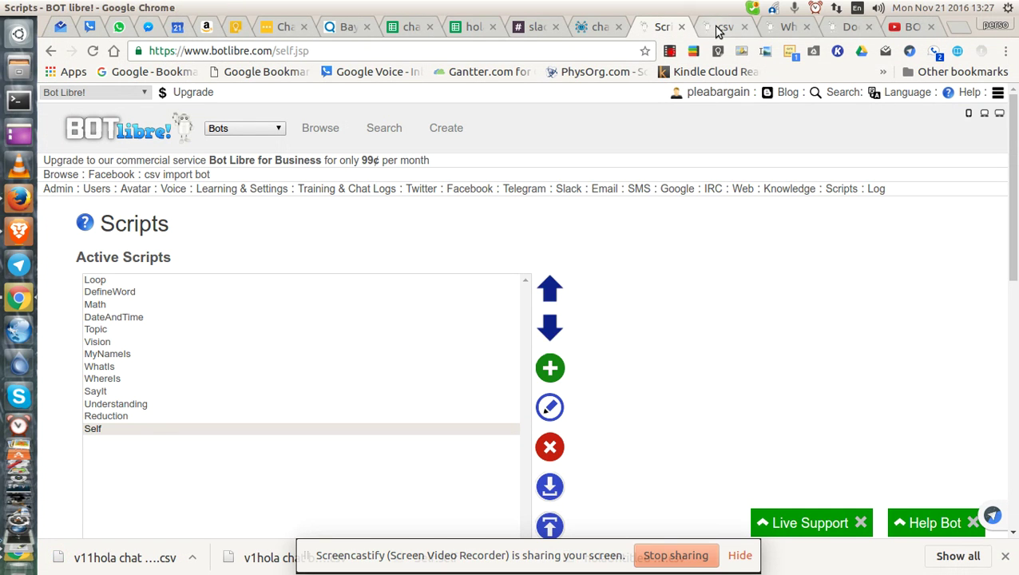
pyautogui.scroll(-3, 695, 391)
pyautogui.scroll(3, 671, 419)
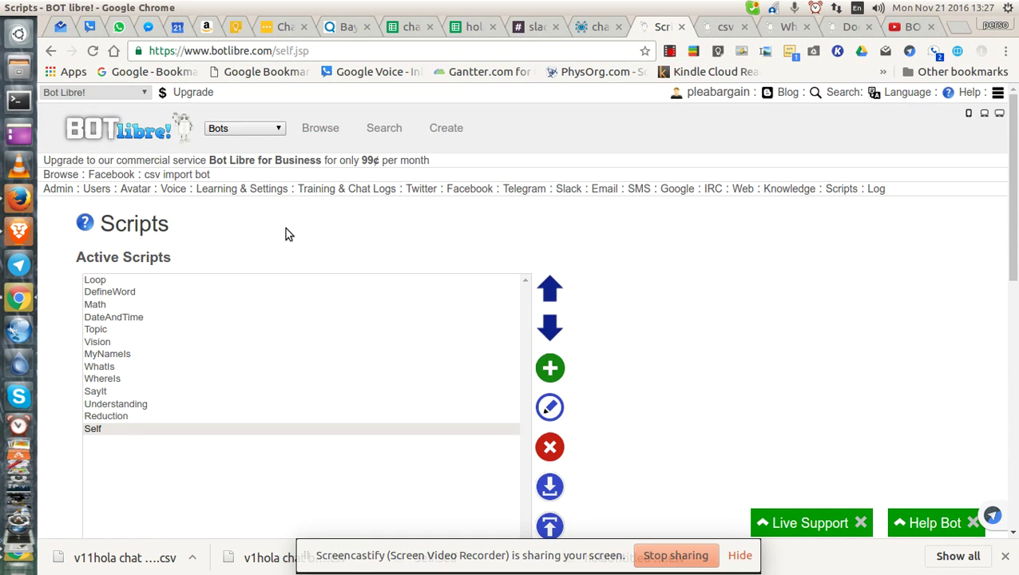
pyautogui.click(361, 192)
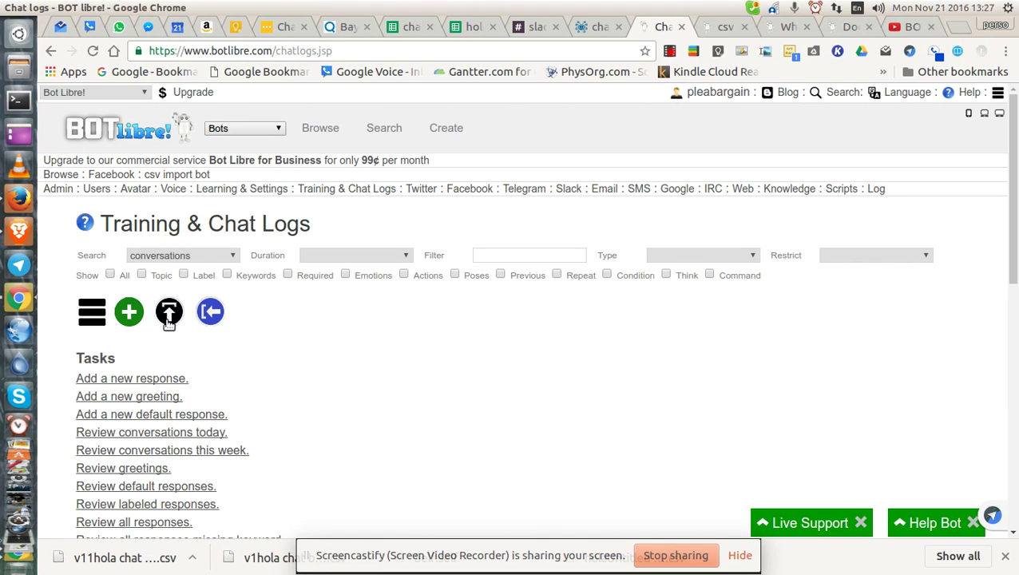
# Import 'v11hola chat bot - Sheet1.csv' into the bot's training using the CSV List format
pyautogui.click(168, 313)
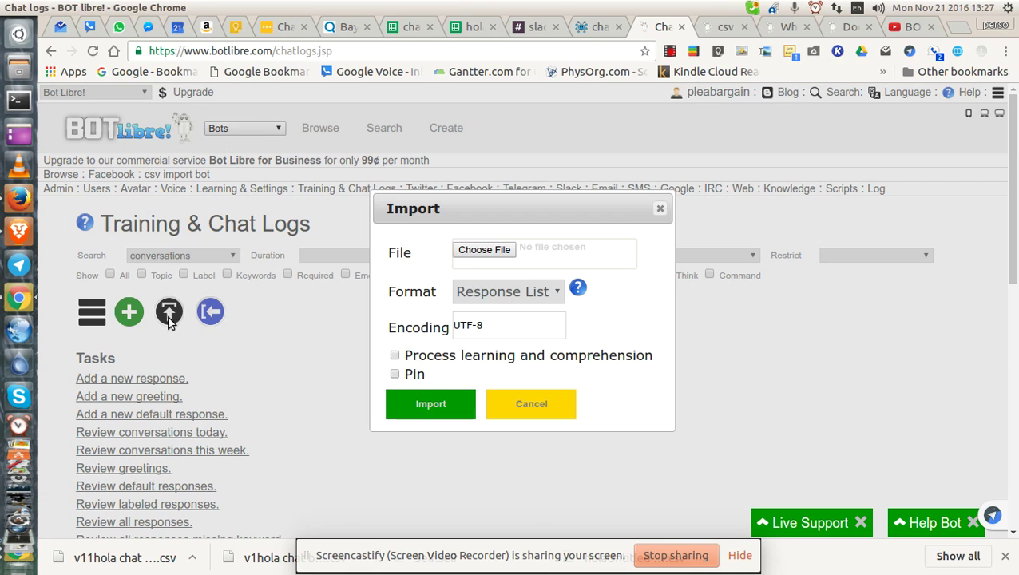
pyautogui.click(486, 253)
pyautogui.click(264, 138)
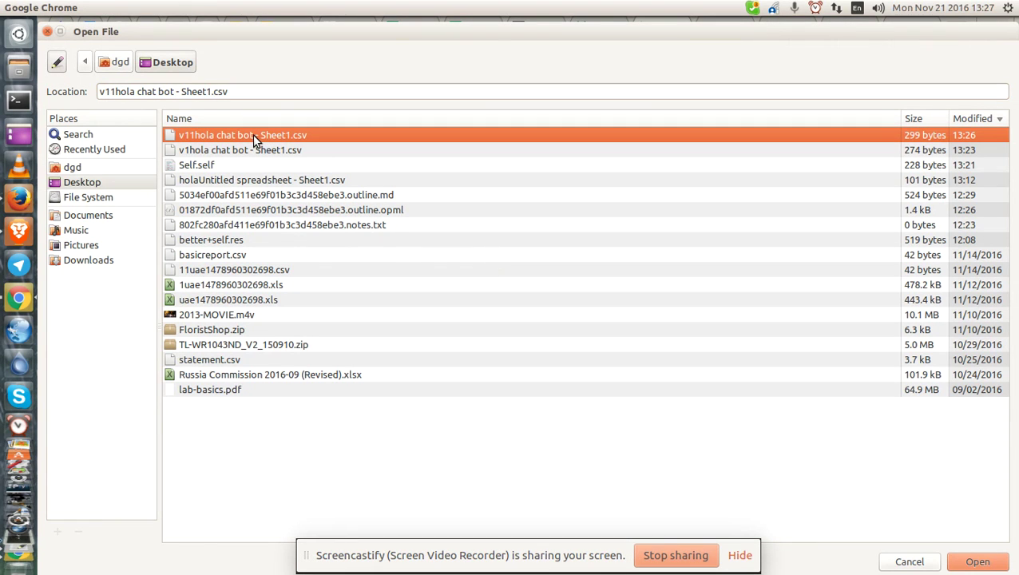
pyautogui.click(974, 559)
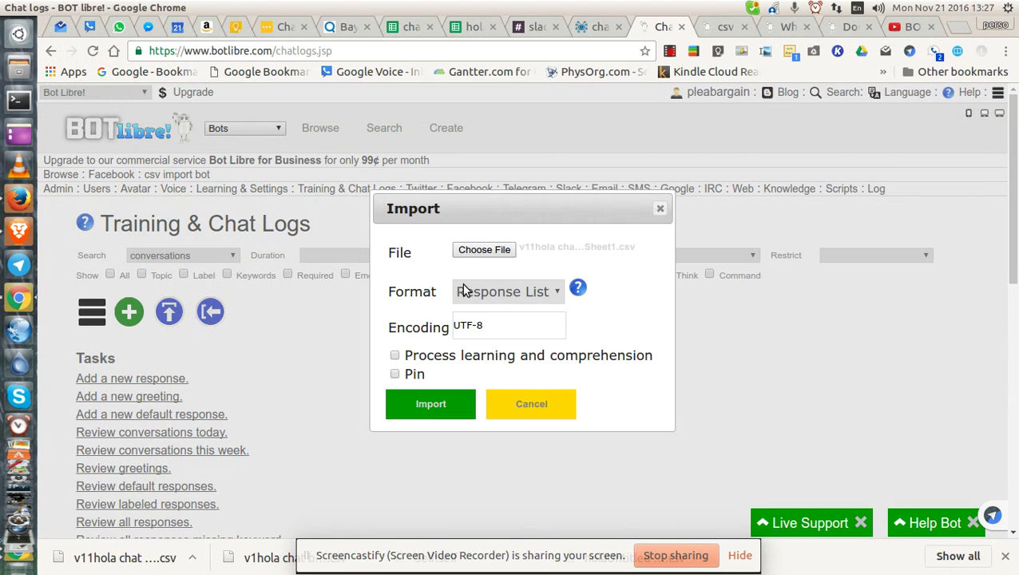
pyautogui.click(475, 291)
pyautogui.click(486, 330)
pyautogui.click(421, 404)
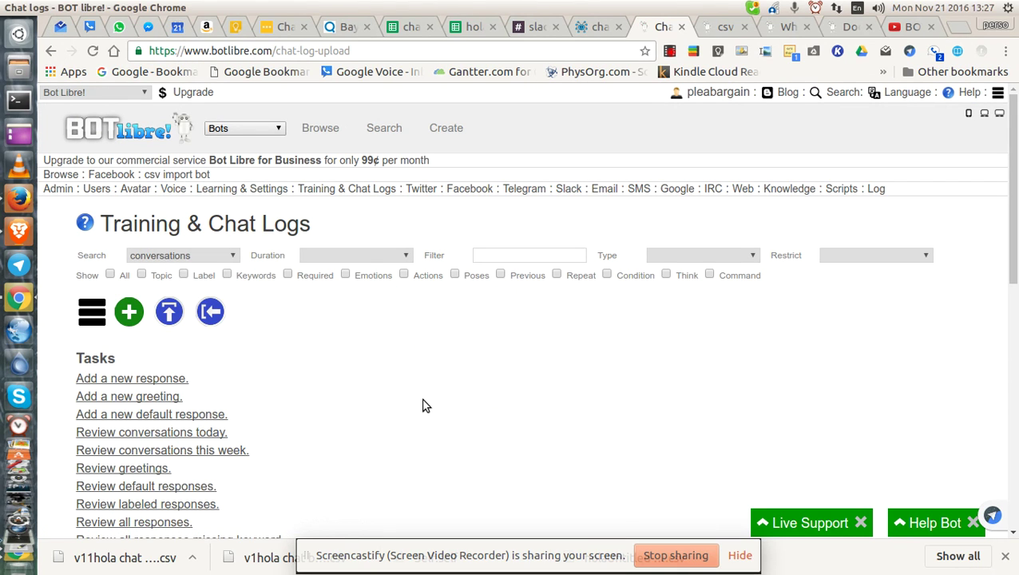
pyautogui.click(722, 28)
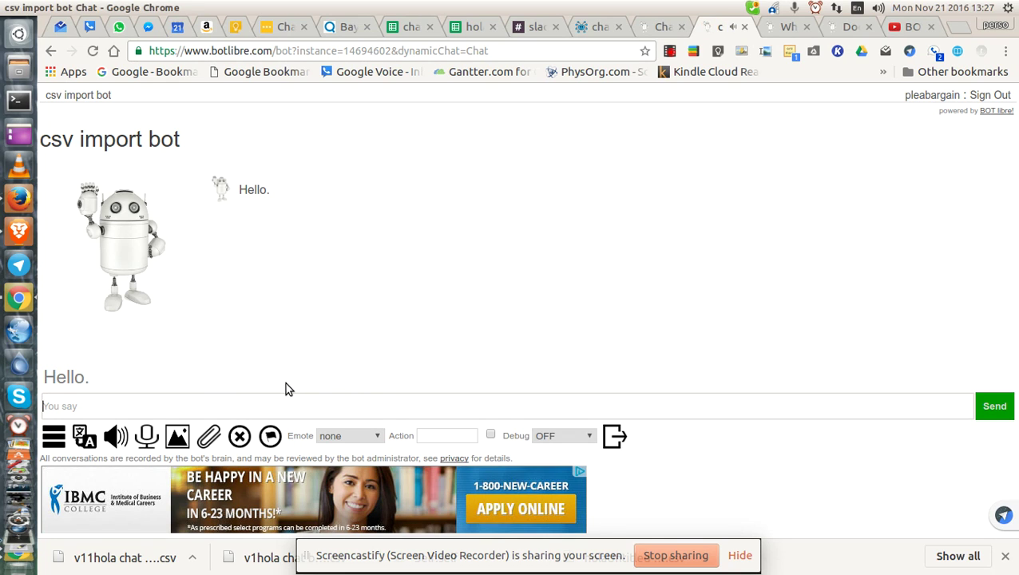
# Send 'asdfasdf' to the bot and confirm its reply ends 'Hey! Learn how to type?'
pyautogui.write('asdfasdf')
pyautogui.press('Return')
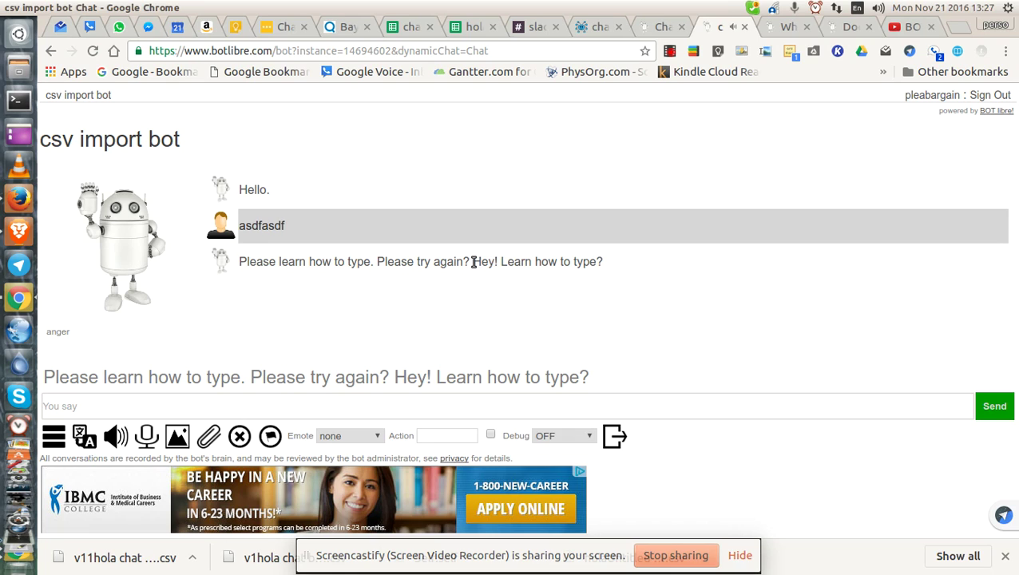
pyautogui.moveTo(472, 262)
pyautogui.mouseDown()
pyautogui.moveTo(605, 263)
pyautogui.moveTo(502, 274)
pyautogui.moveTo(466, 262)
pyautogui.mouseUp()
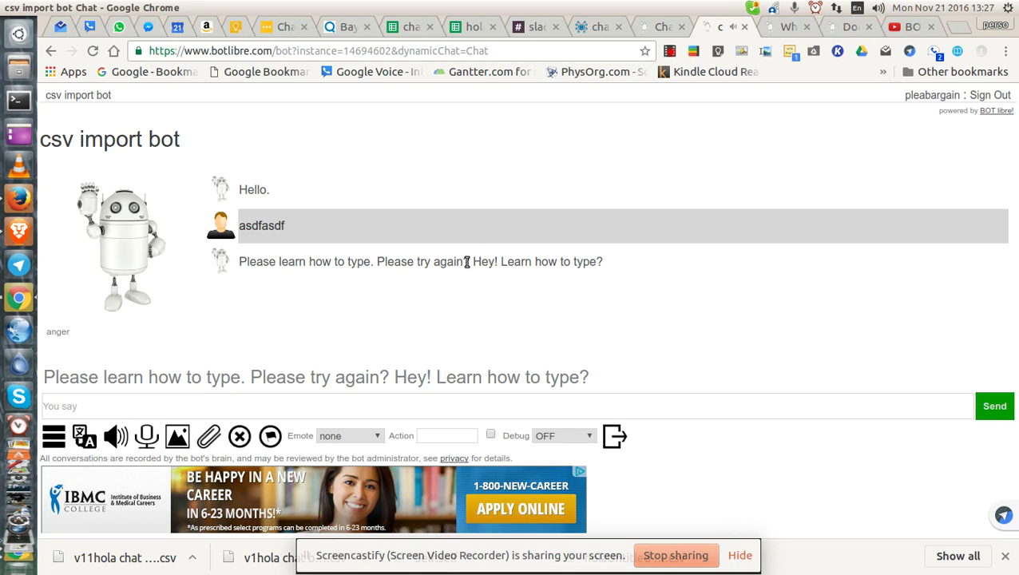
pyautogui.click(779, 29)
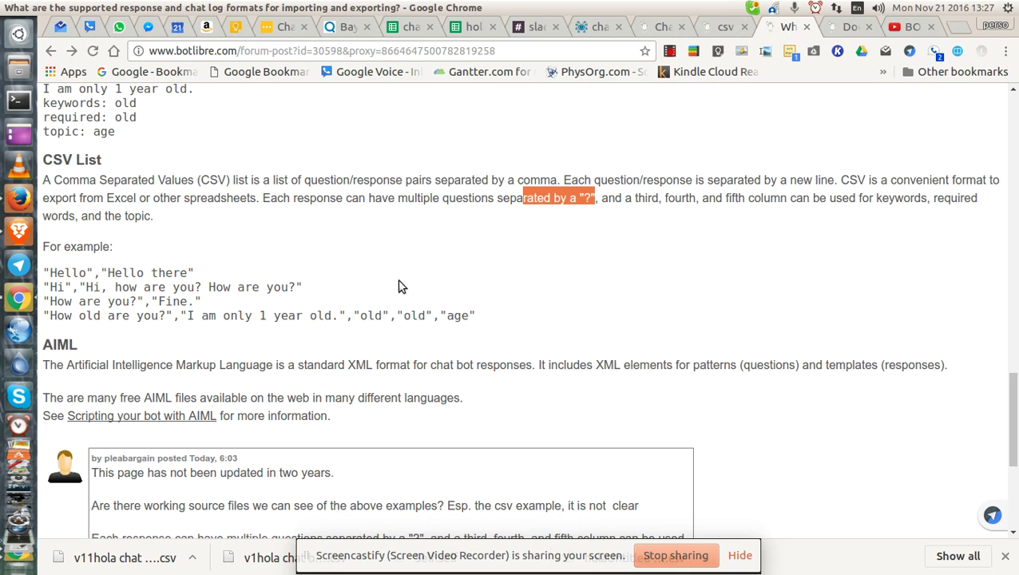
pyautogui.click(265, 198)
pyautogui.moveTo(266, 197); pyautogui.dragTo(583, 199)
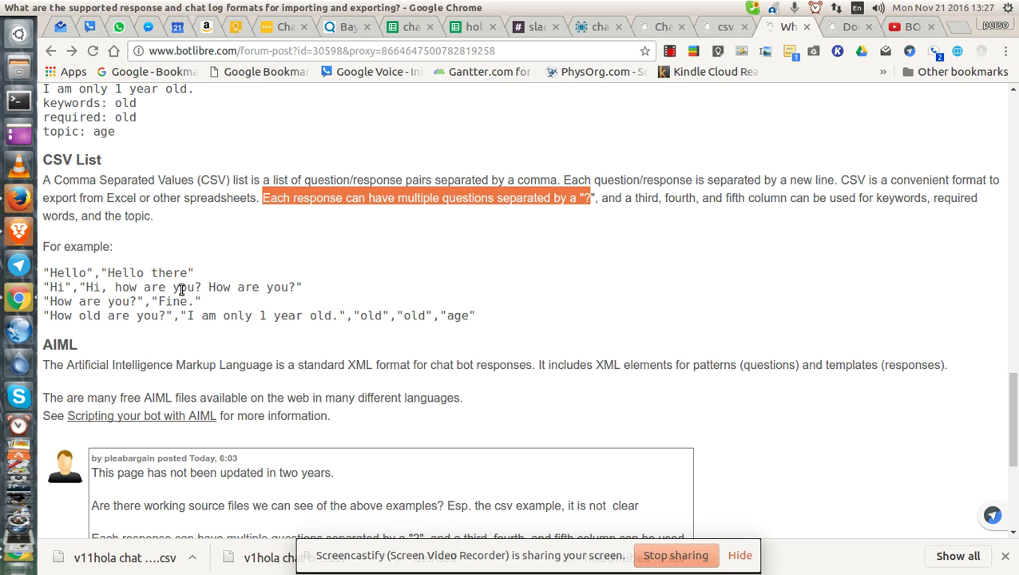
pyautogui.moveTo(118, 288); pyautogui.dragTo(204, 316)
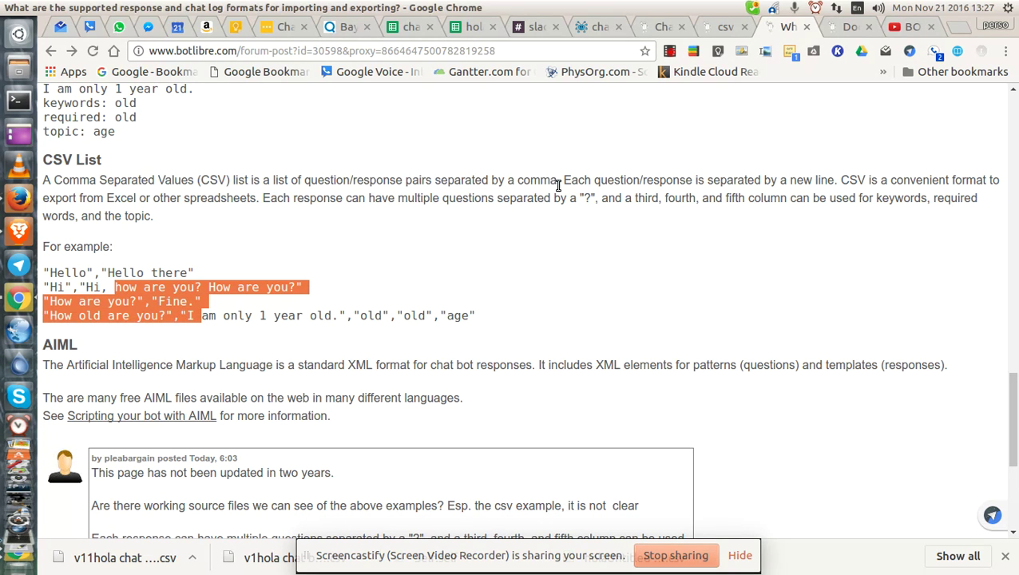
pyautogui.moveTo(528, 198); pyautogui.dragTo(622, 200)
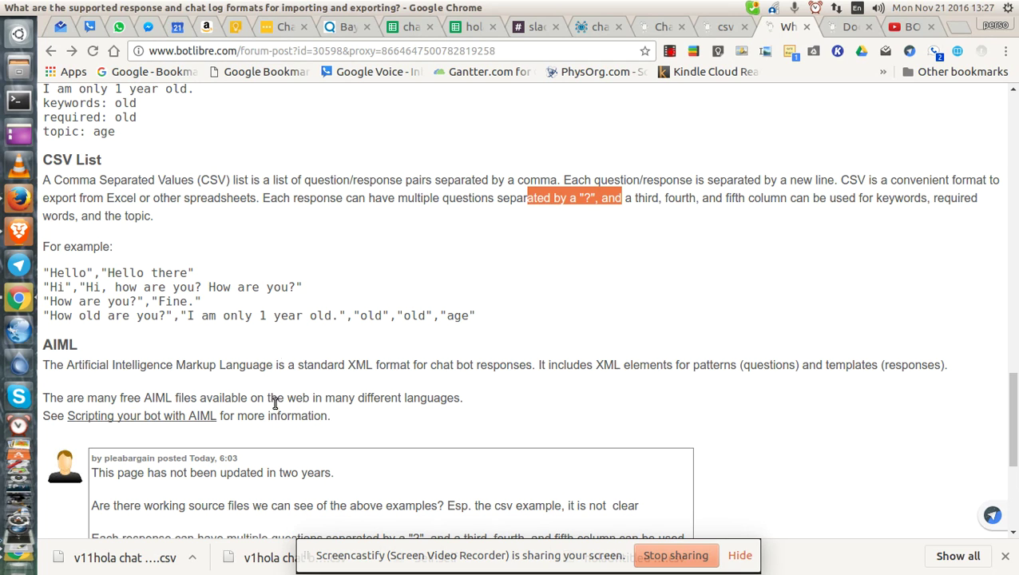
pyautogui.scroll(-4, 263, 352)
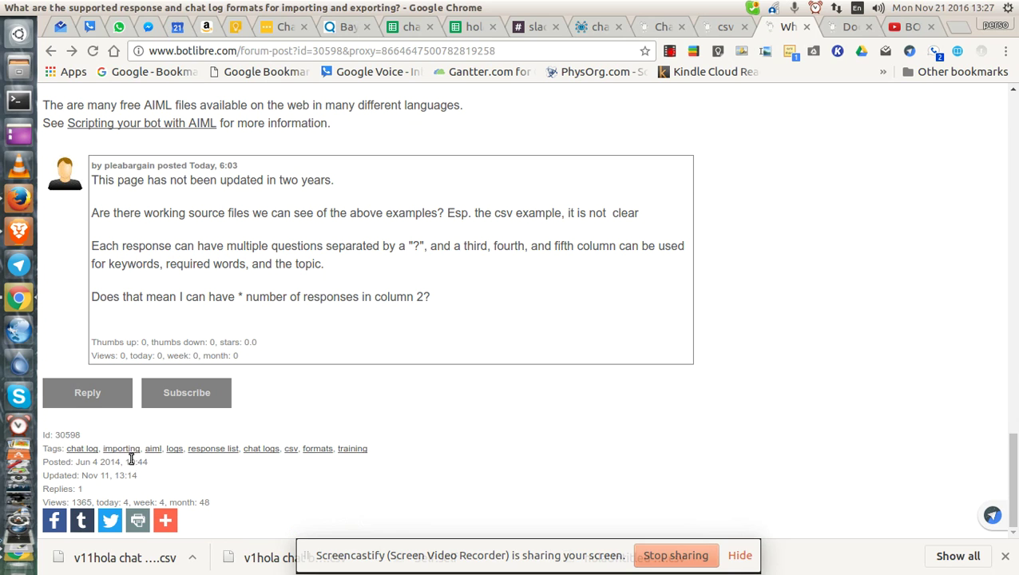
pyautogui.moveTo(122, 461); pyautogui.dragTo(84, 465)
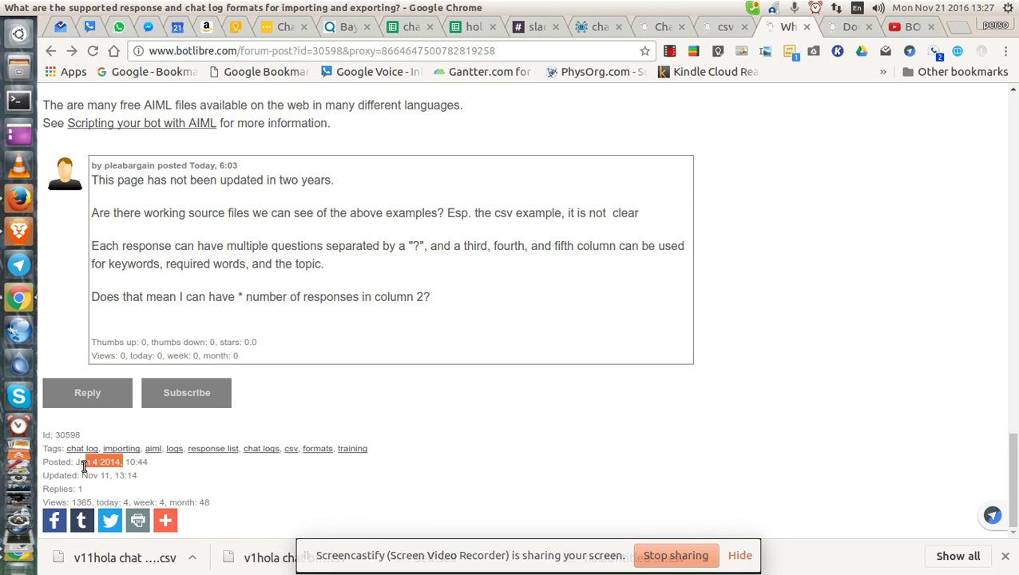
pyautogui.scroll(5, 700, 410)
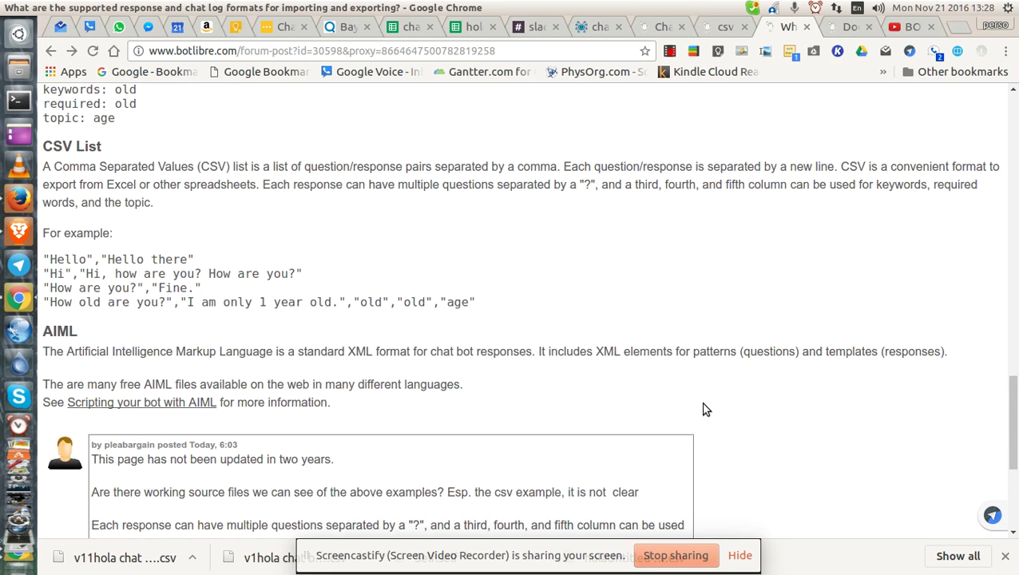
pyautogui.scroll(-3, 591, 397)
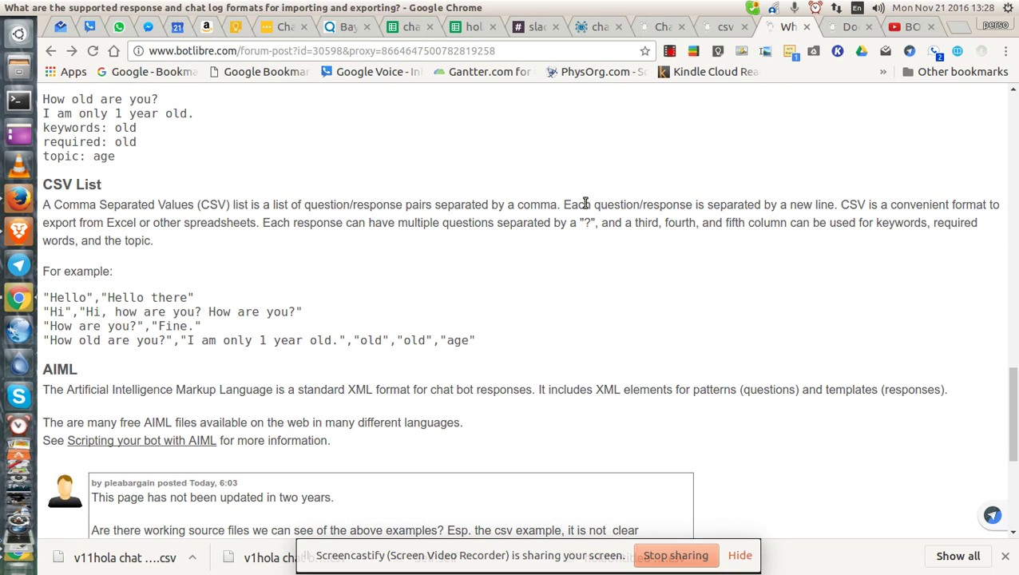
pyautogui.scroll(1, 636, 263)
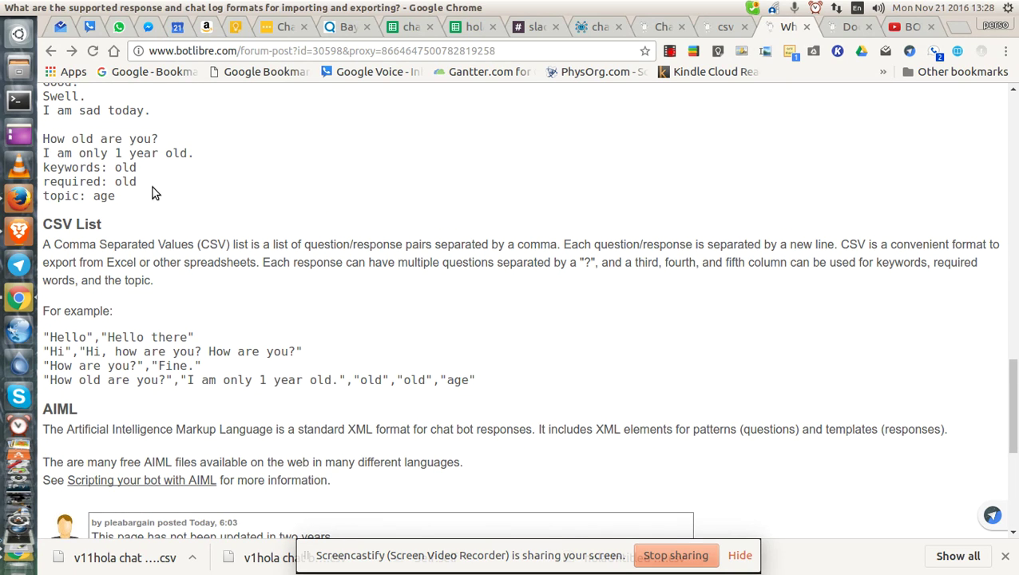